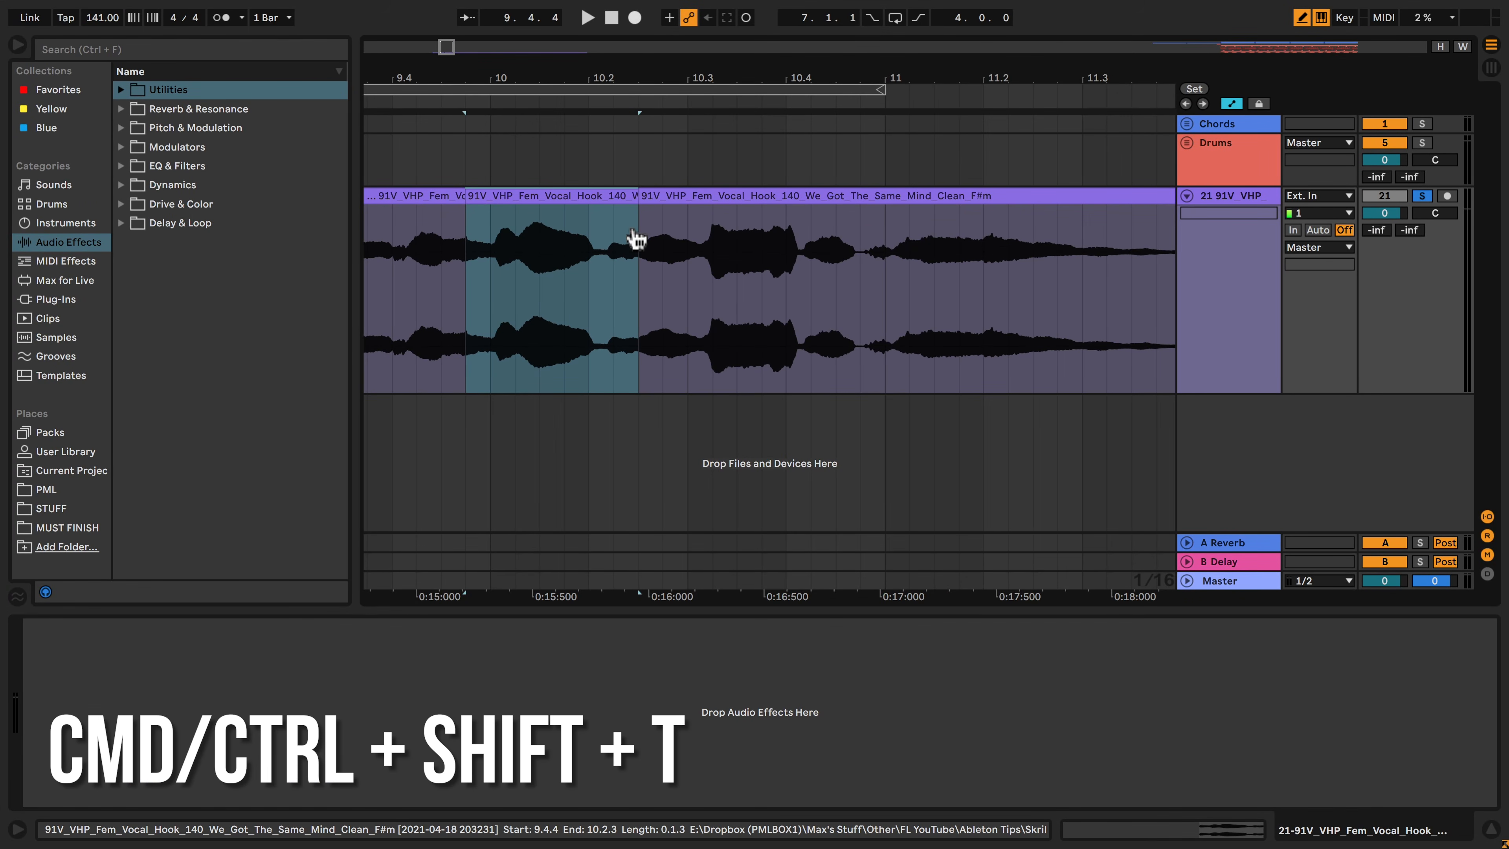
# Load the isolated vocal slice into a Simpler on a new MIDI track and convert the instrument to Sampler
pyautogui.hotkey('ctrl', 'shift', 't')
pyautogui.click(572, 196)
pyautogui.moveTo(572, 197); pyautogui.dragTo(297, 748)
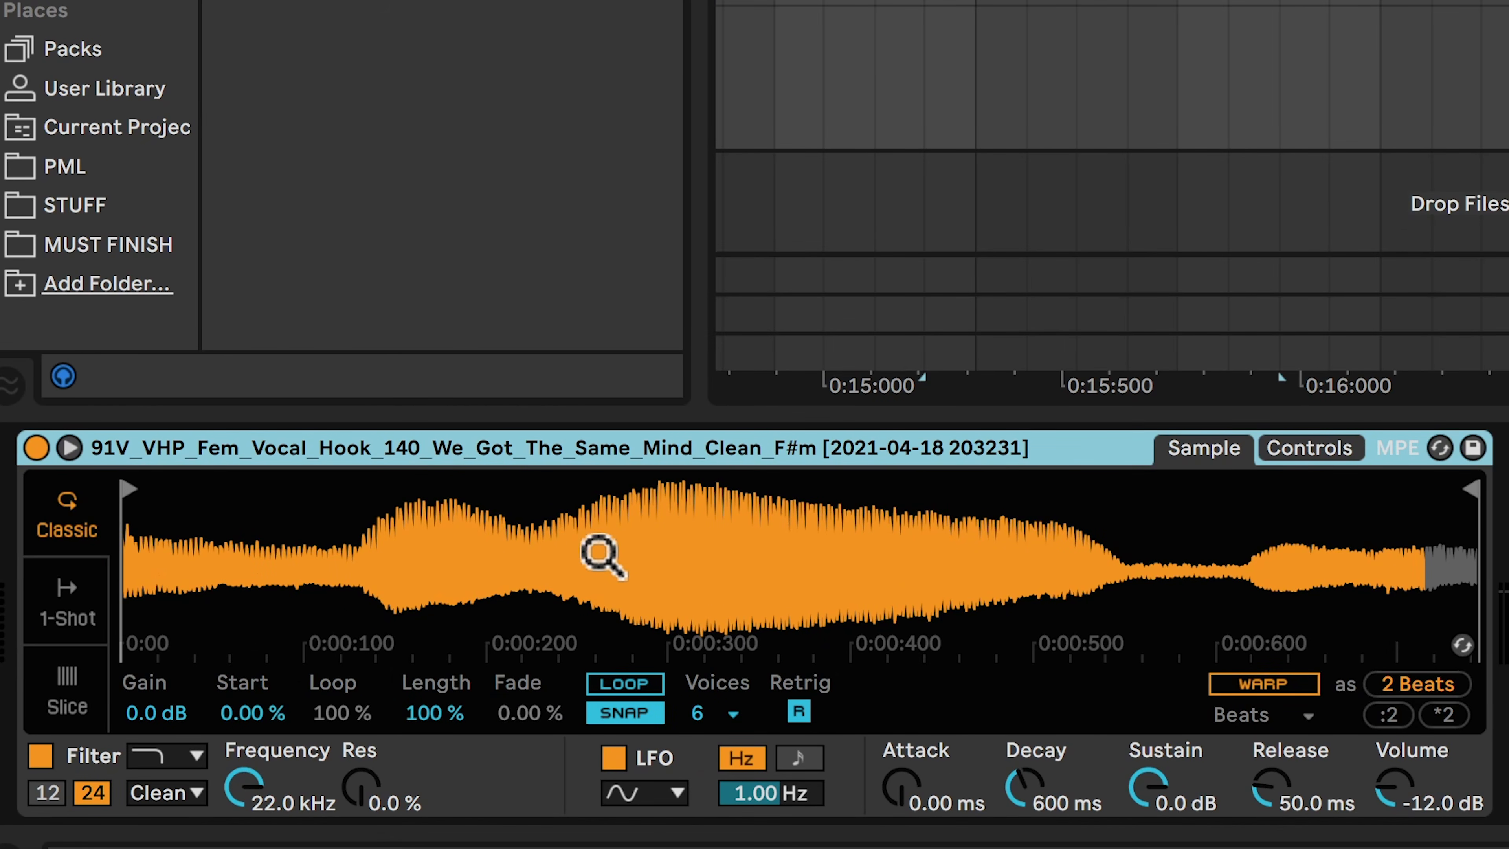
pyautogui.rightClick(563, 455)
pyautogui.click(615, 440)
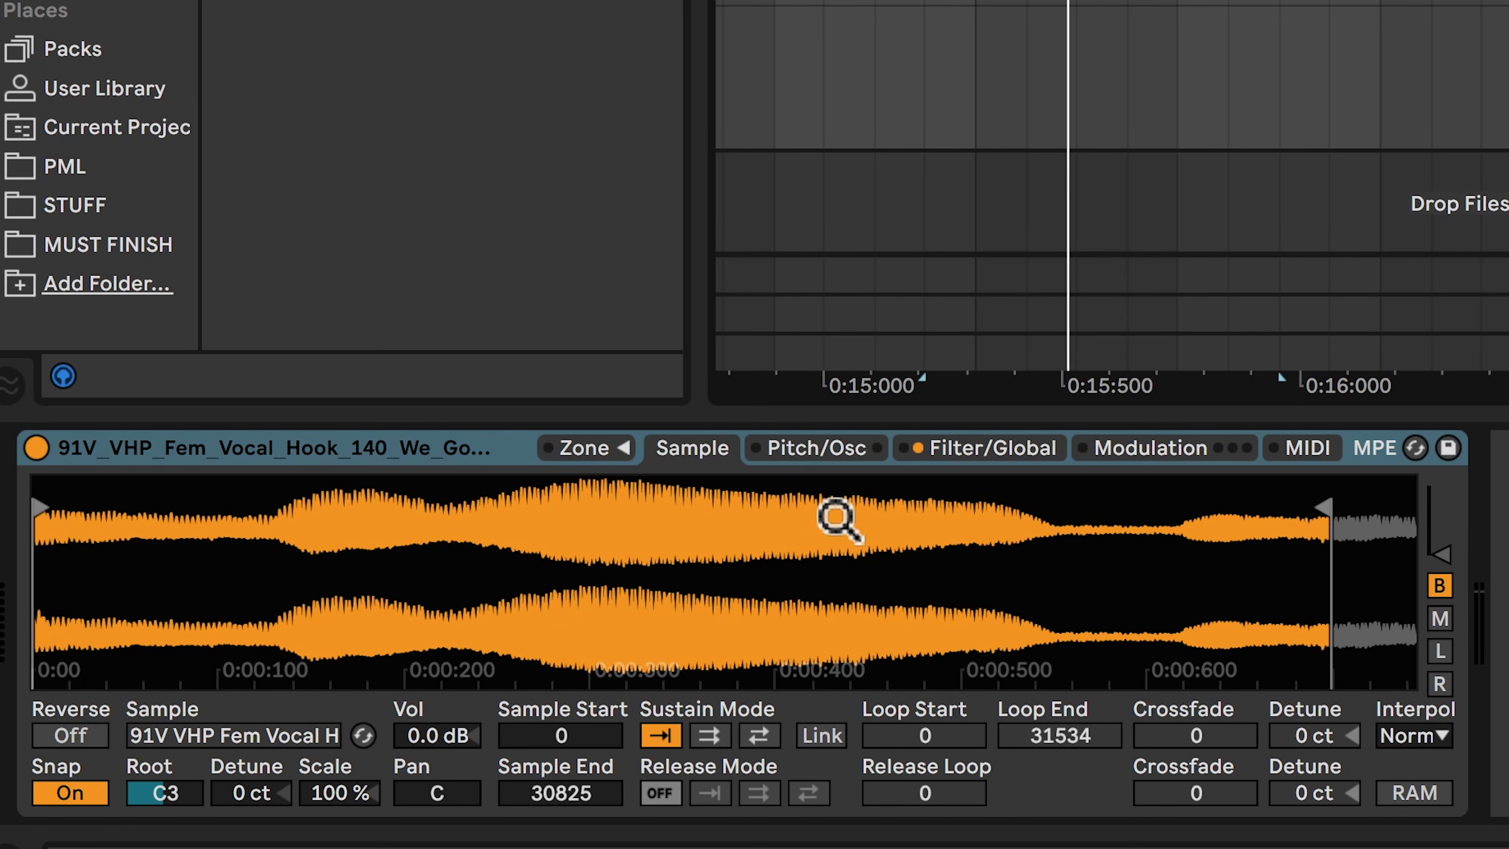
# Start the sample at 12643 and give it a back-and-forth sustain loop ending near 21000 with a crossfade of about 1000
pyautogui.click(41, 508)
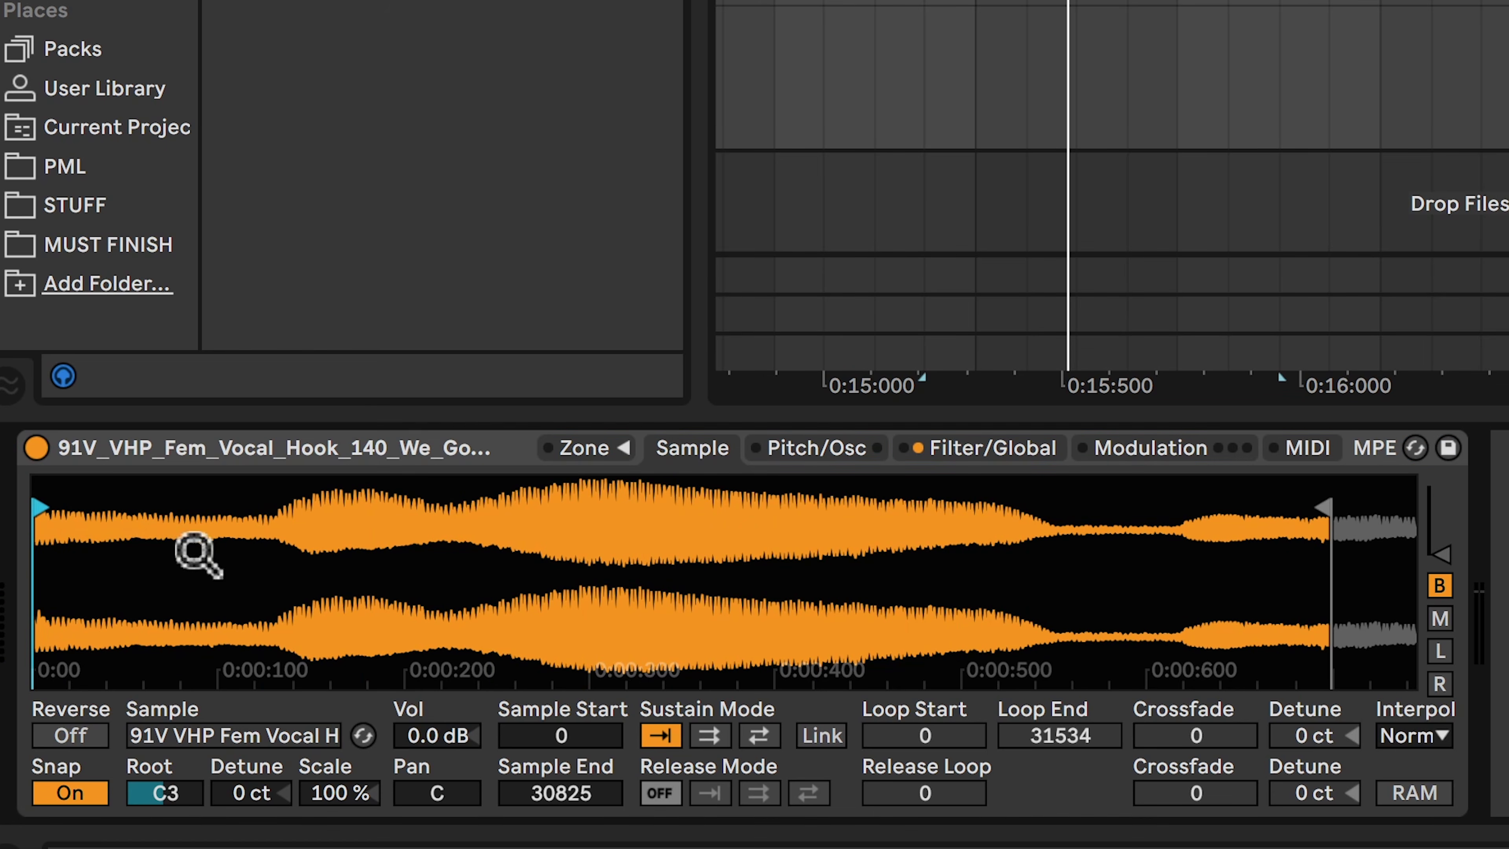
pyautogui.click(761, 738)
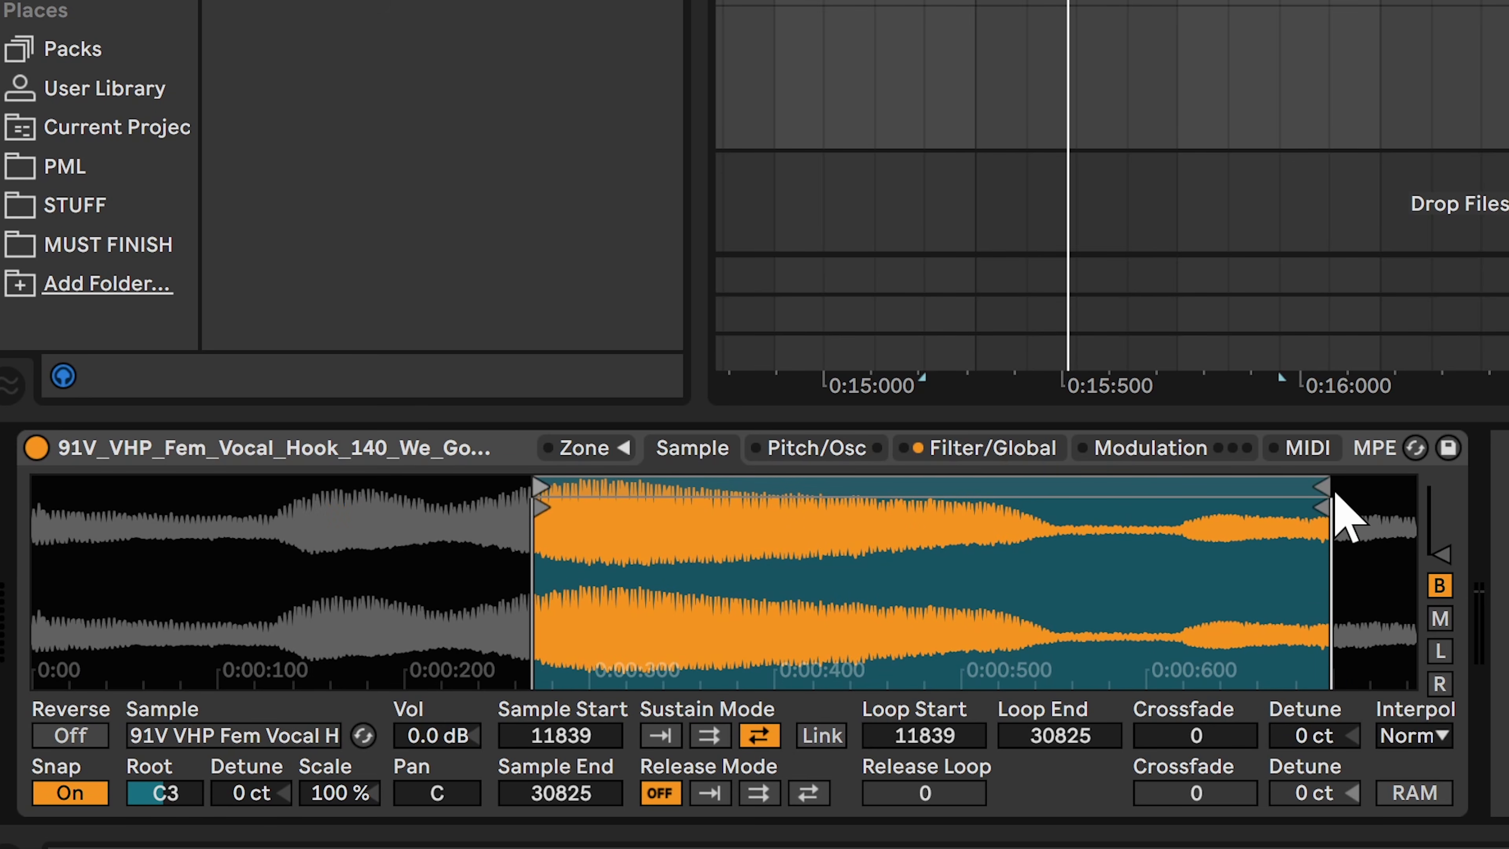
pyautogui.moveTo(1324, 489); pyautogui.dragTo(966, 483)
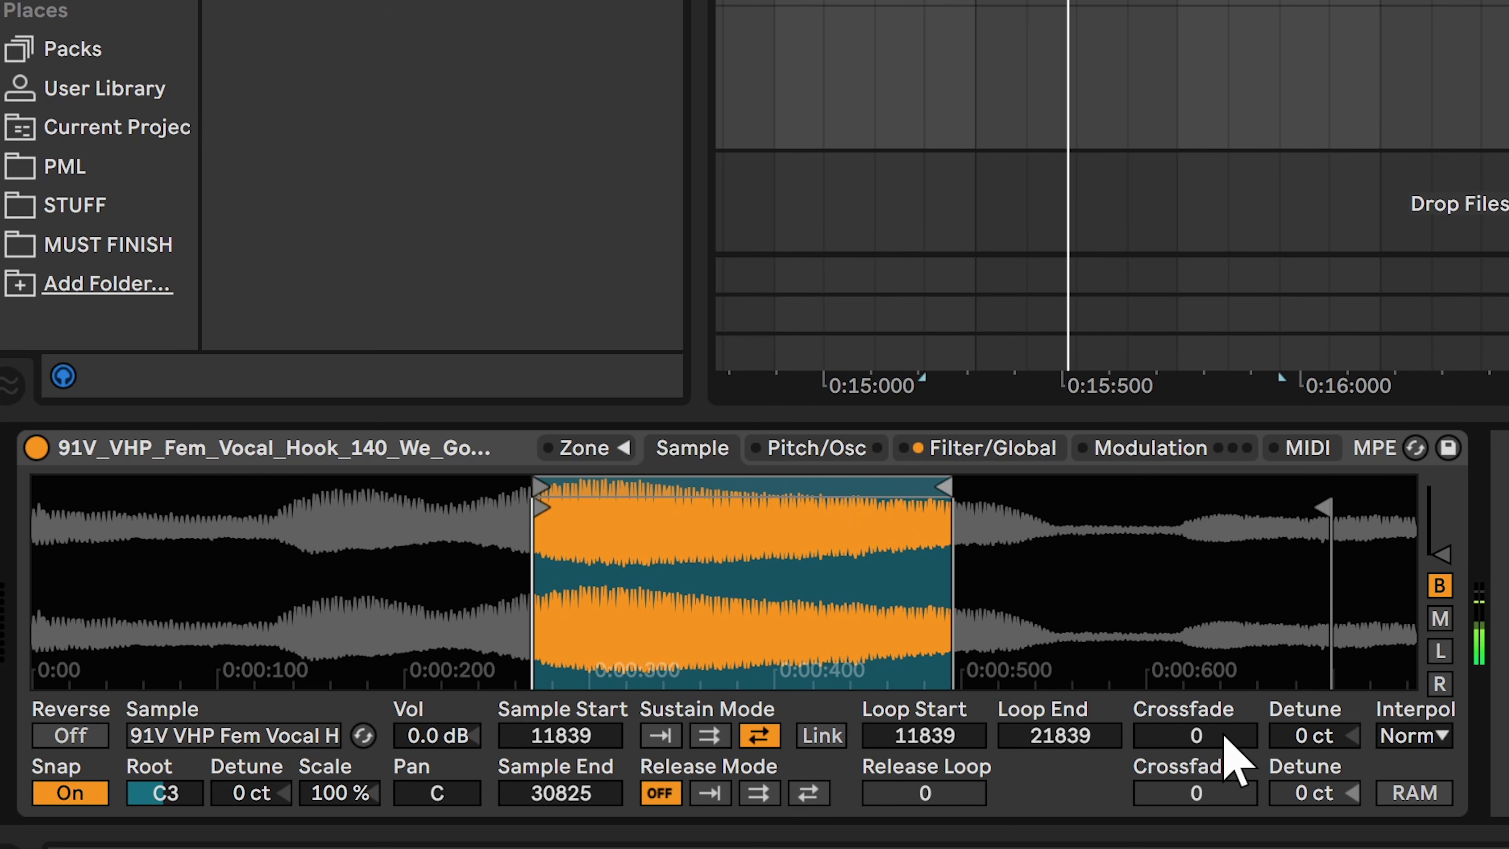
pyautogui.moveTo(1222, 736); pyautogui.dragTo(1223, 690)
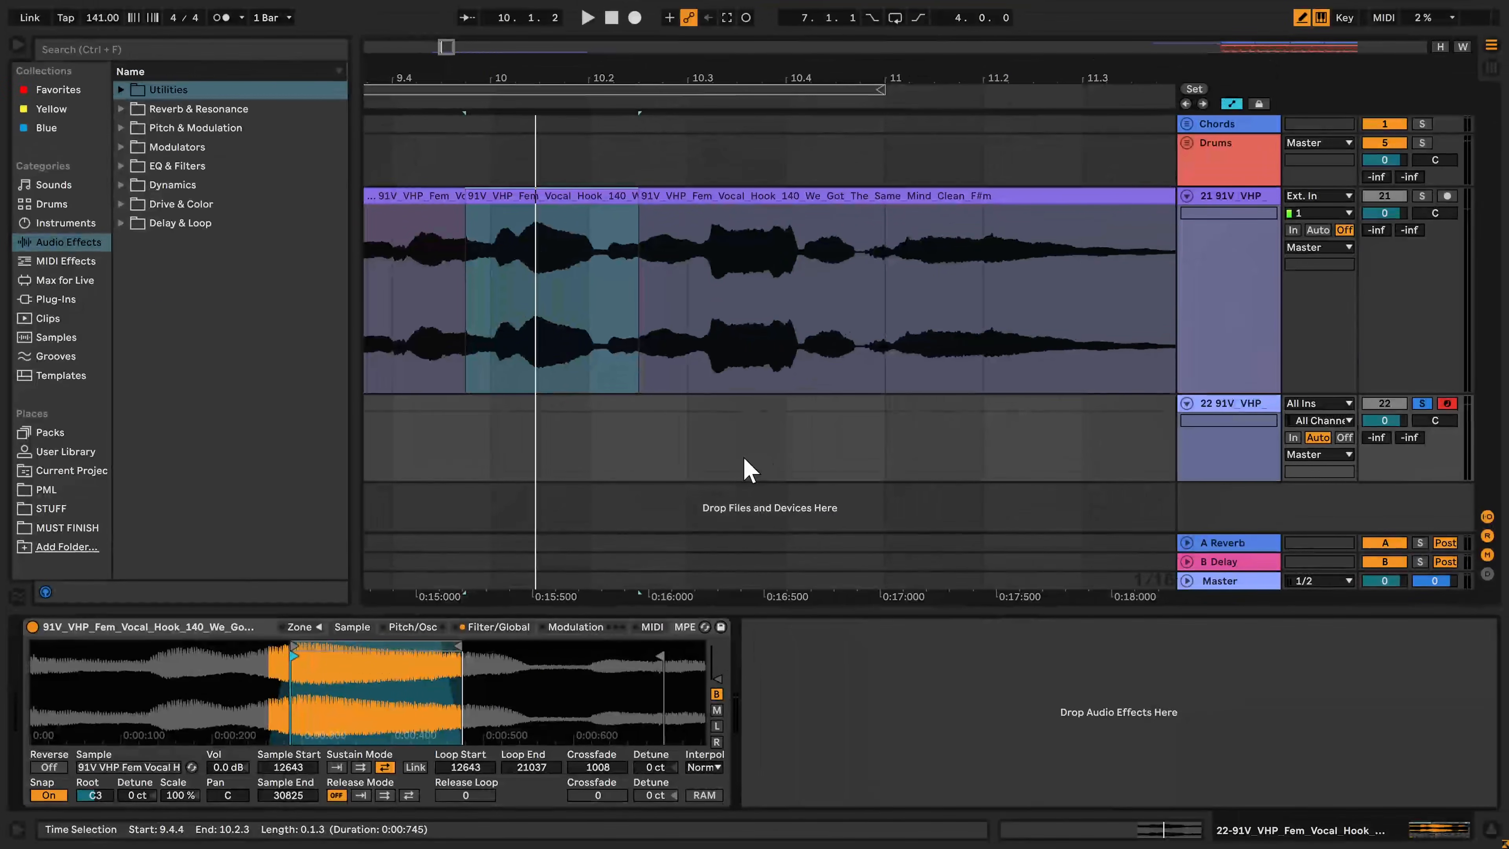
# Create an empty four-bar MIDI clip from bar 9 to bar 13 on the new sampler track
pyautogui.press('-')
pyautogui.moveTo(454, 443); pyautogui.dragTo(1154, 418)
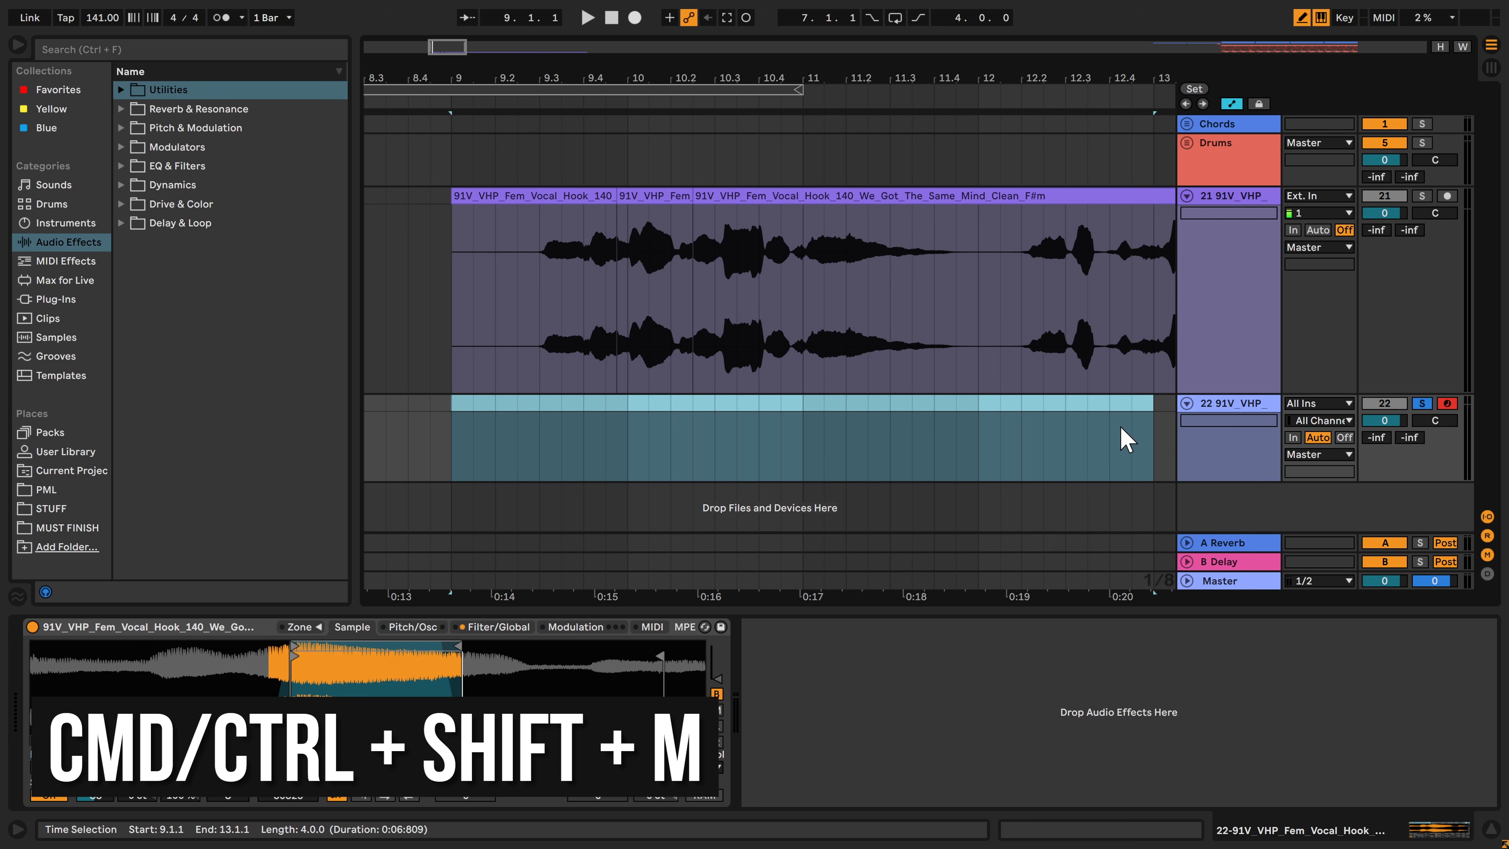
pyautogui.hotkey('ctrl', 'shift', 'm')
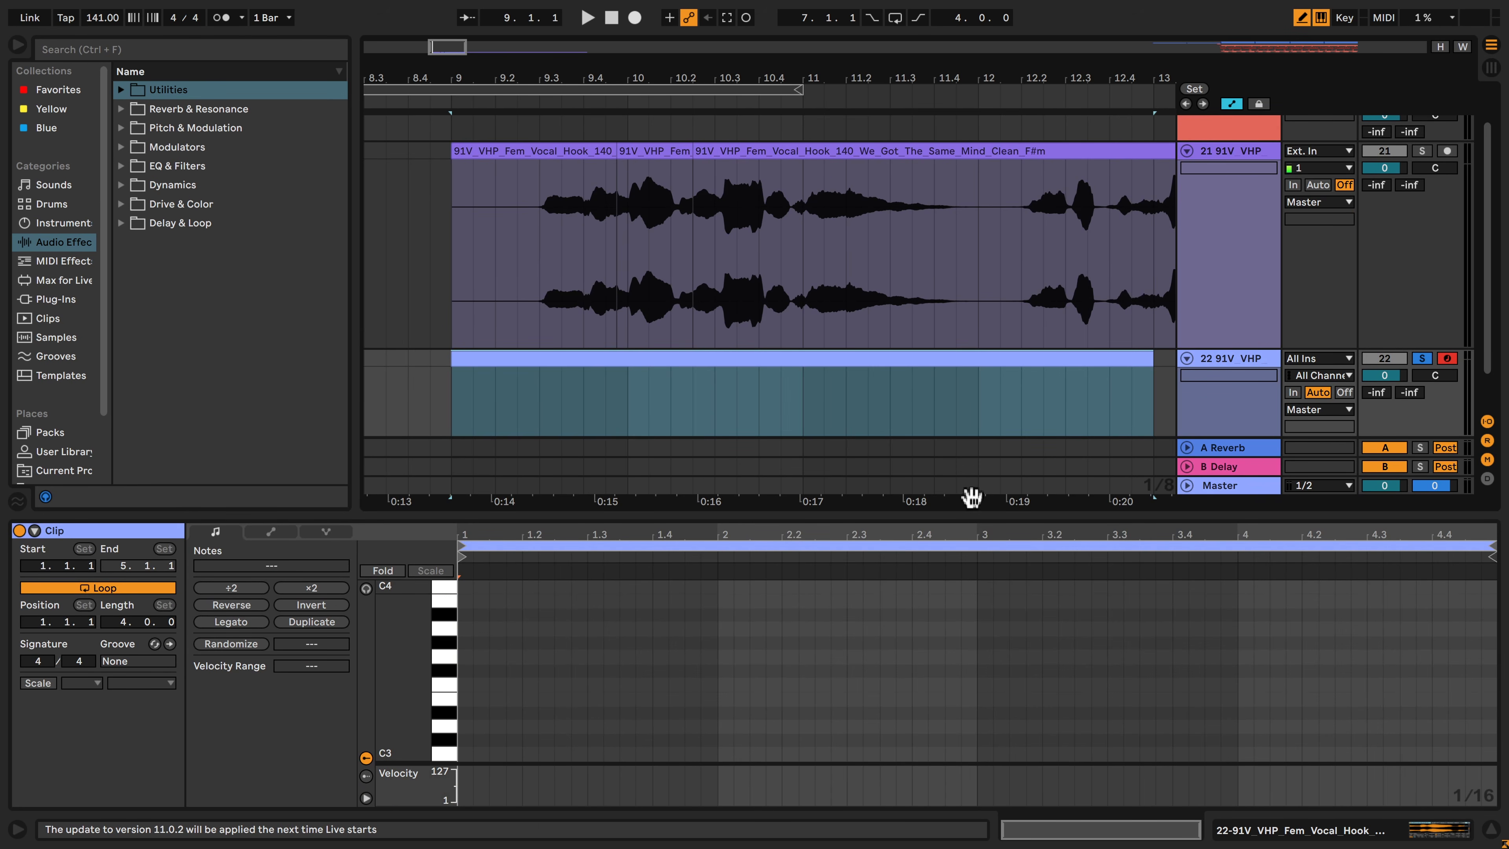
# Paste the copied four-bar chord progression into the MIDI clip, play it back, and return to the track's devices
pyautogui.moveTo(970, 511); pyautogui.dragTo(953, 227)
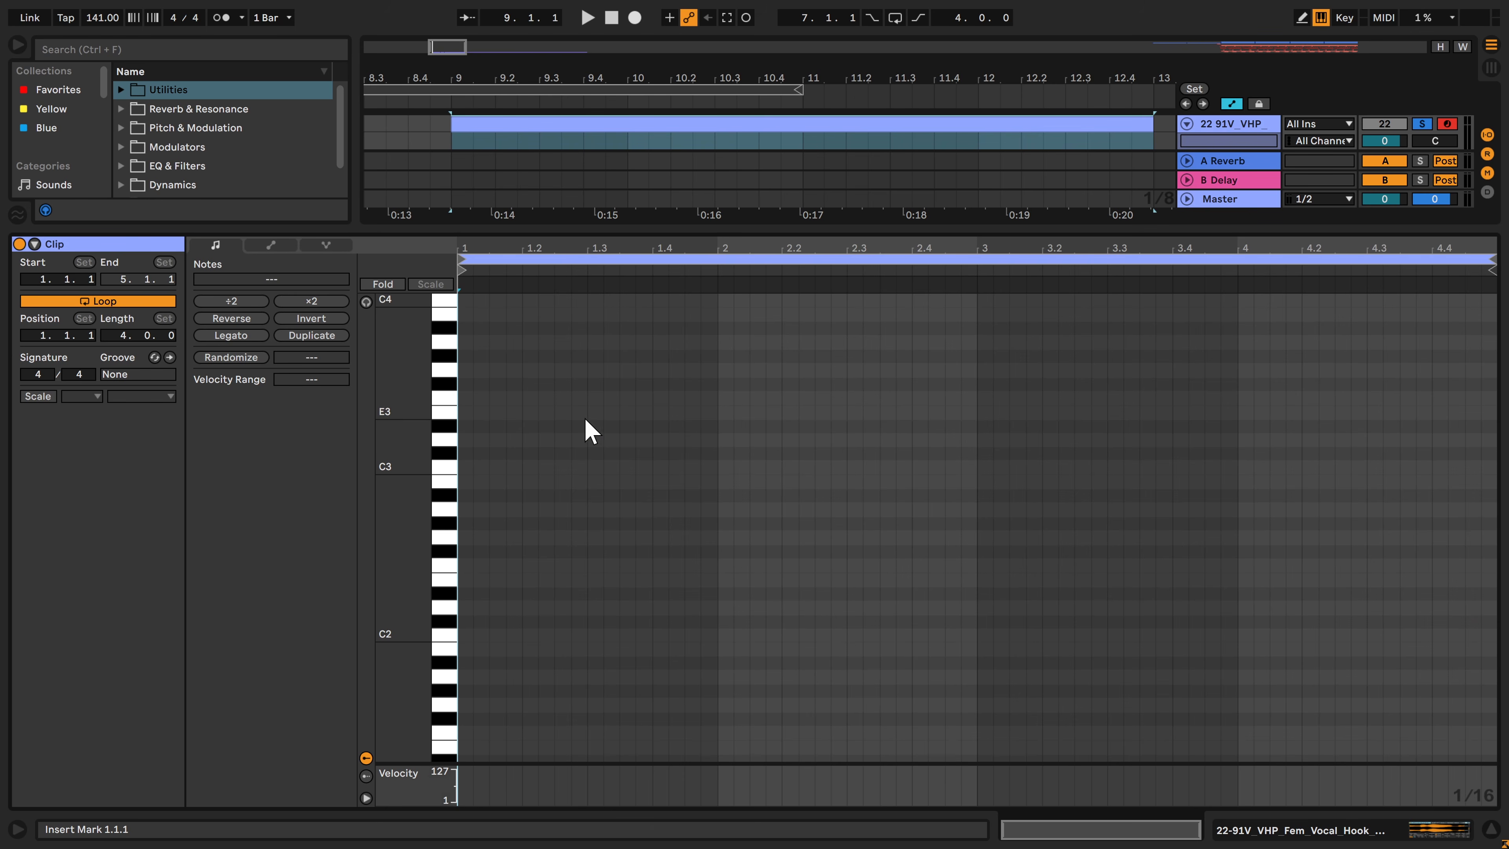
pyautogui.hotkey('ctrl', 'v')
pyautogui.press('space')
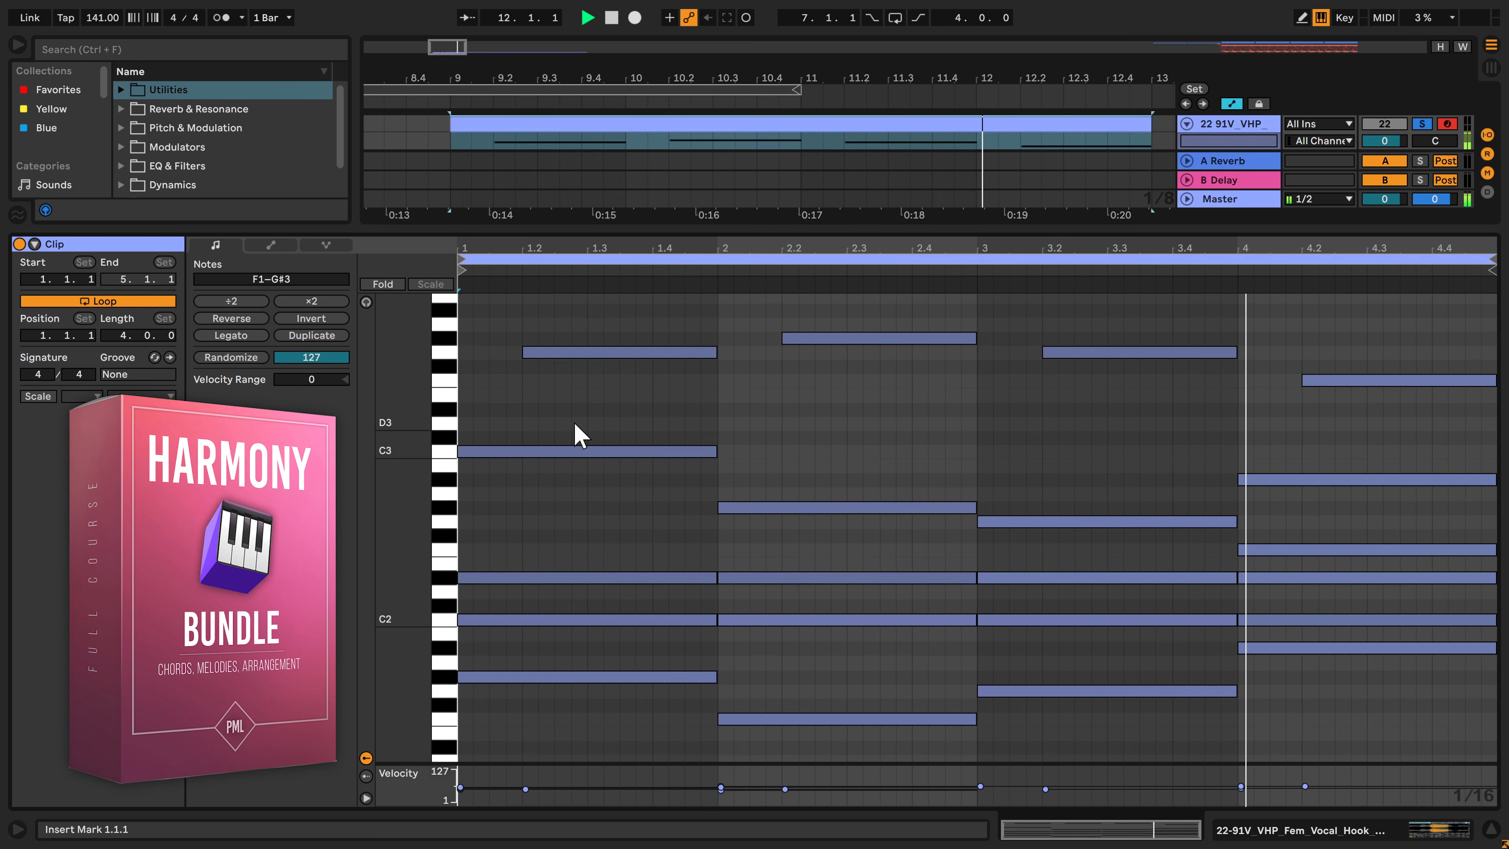
pyautogui.press('space')
pyautogui.hotkey('shift', 'Tab')
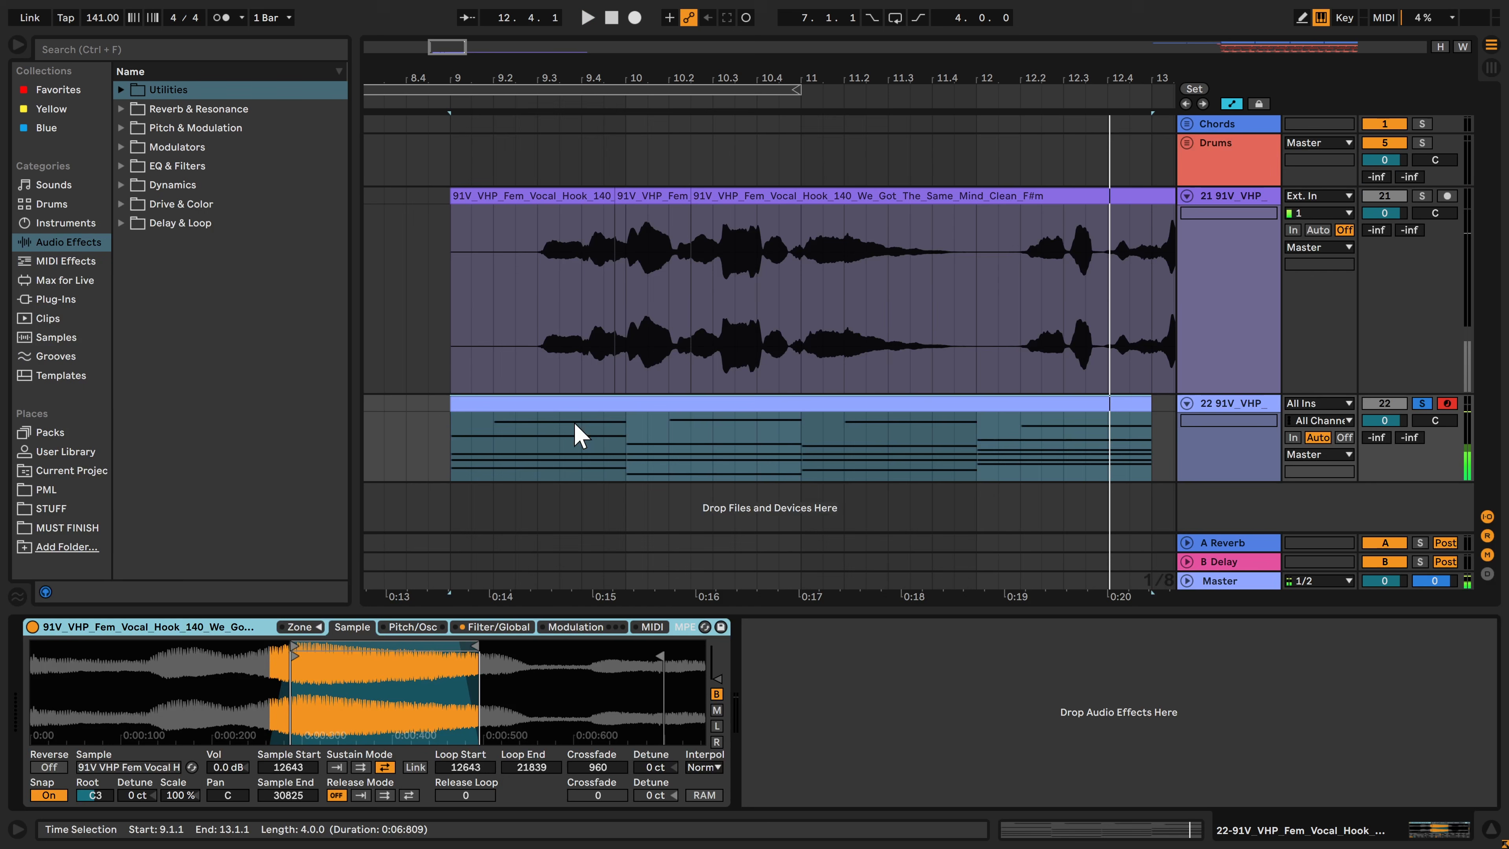
# Find the Tuner audio effect in the browser and add it after the sampler
pyautogui.click(129, 49)
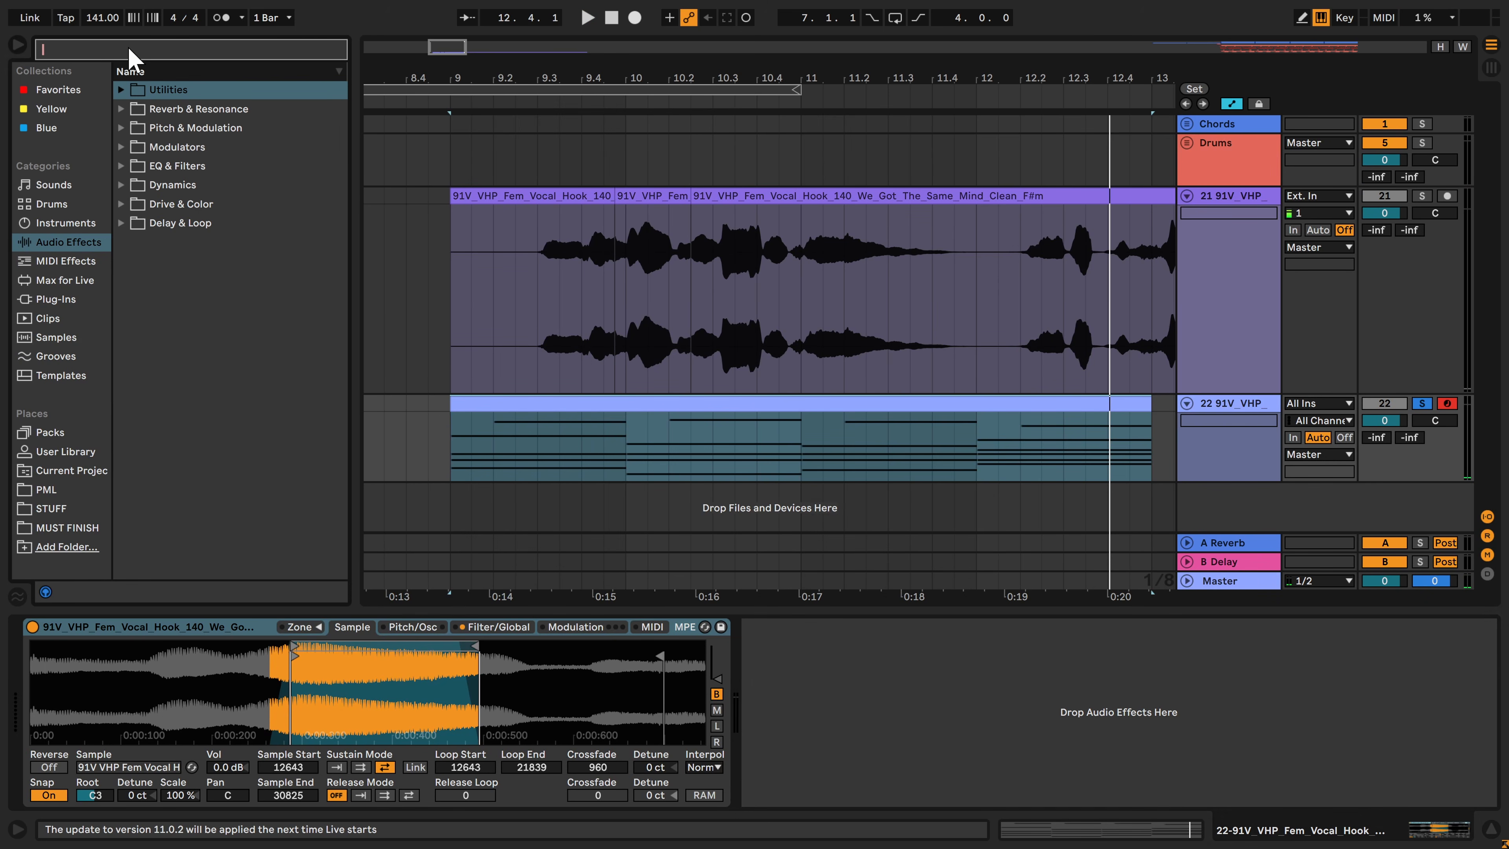
pyautogui.write('tuner')
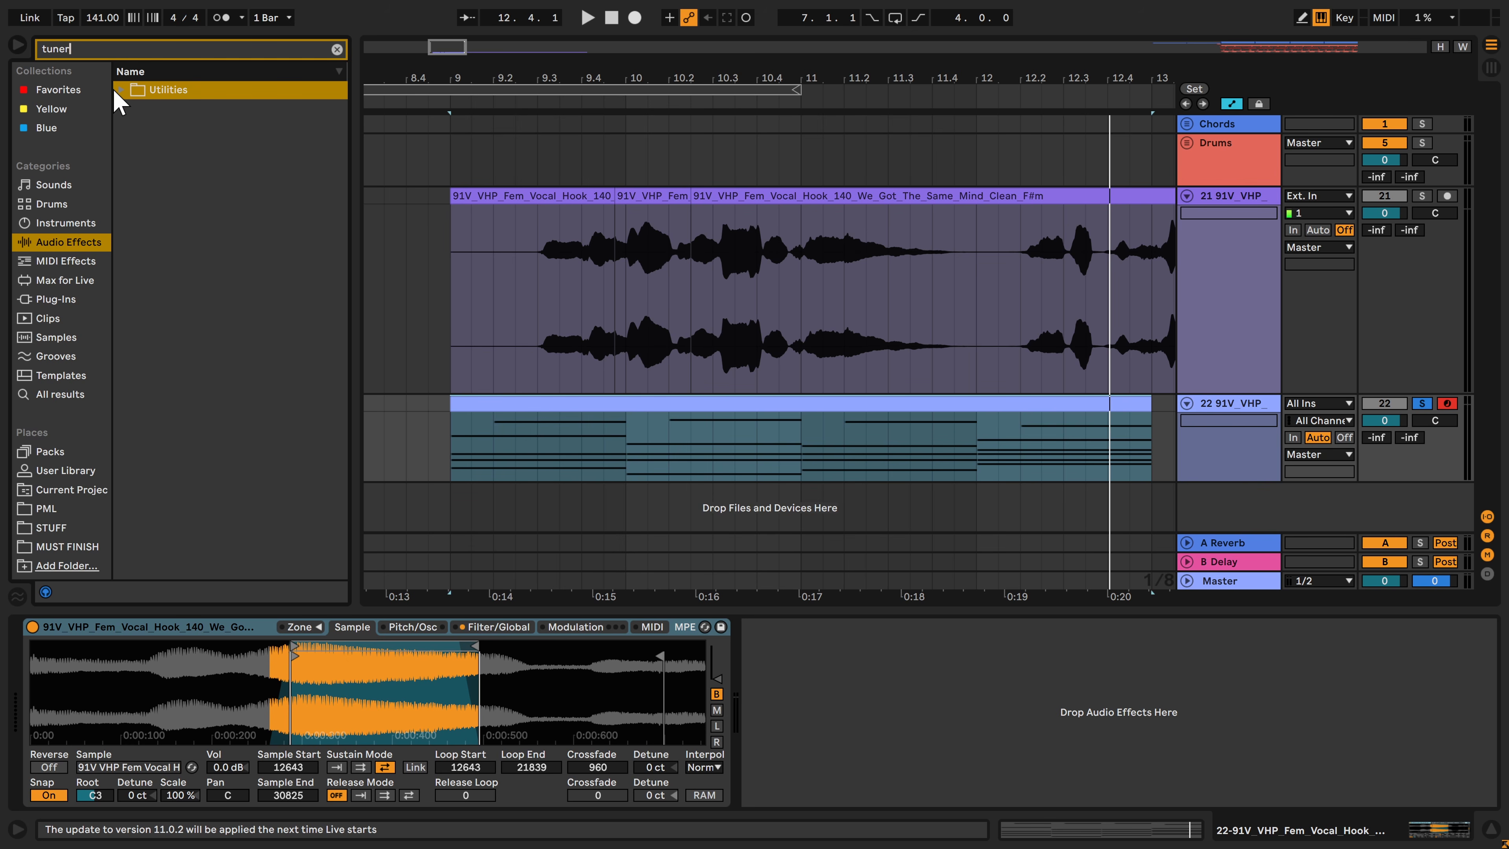
pyautogui.click(121, 89)
pyautogui.doubleClick(178, 108)
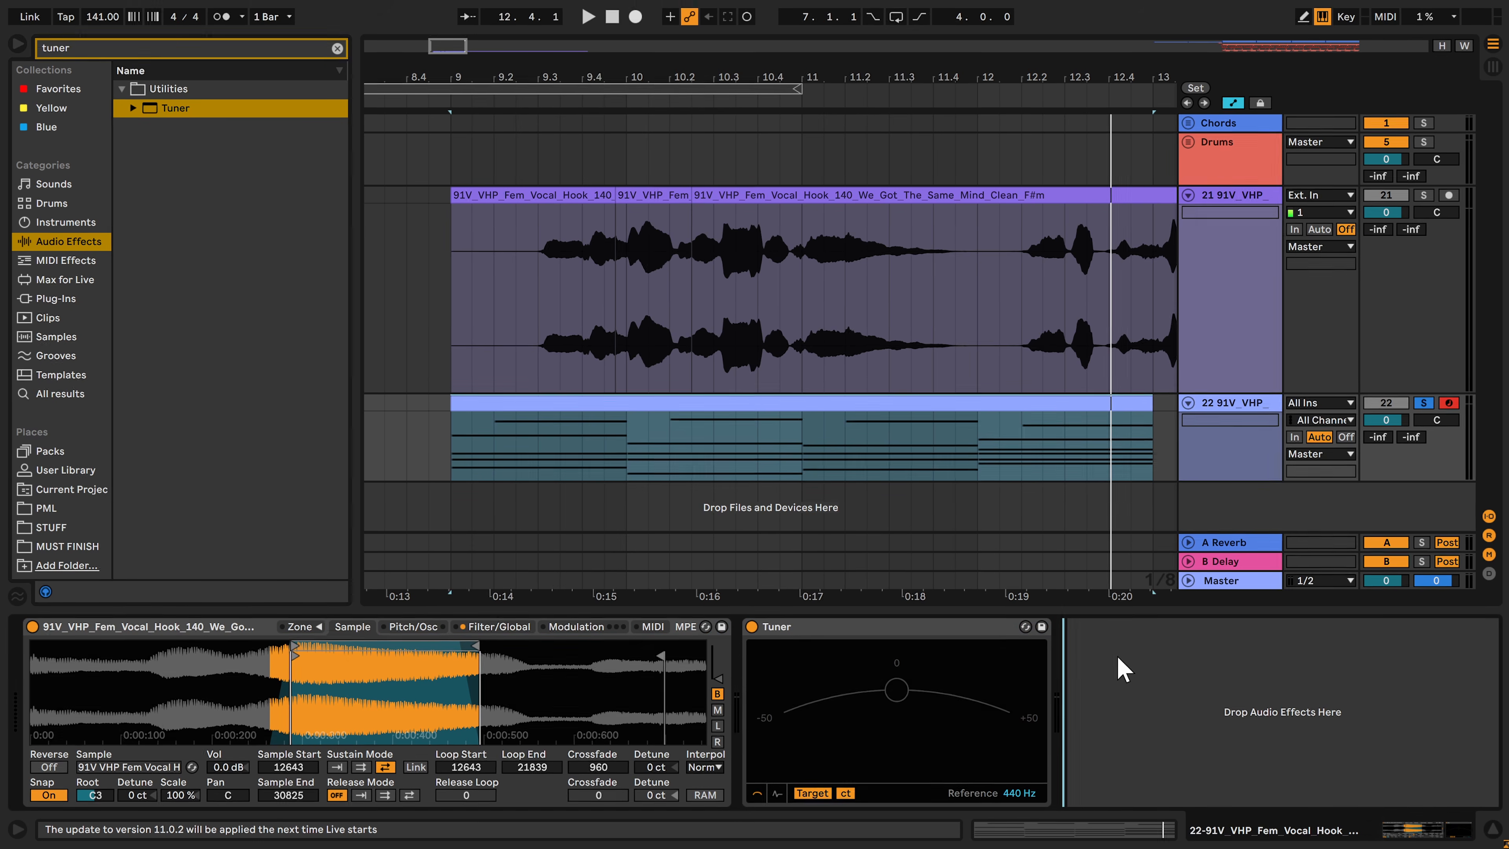
# Tune the sample against the Tuner with root key A2 and detune -4 ct, and remove the Tuner
pyautogui.press('a')
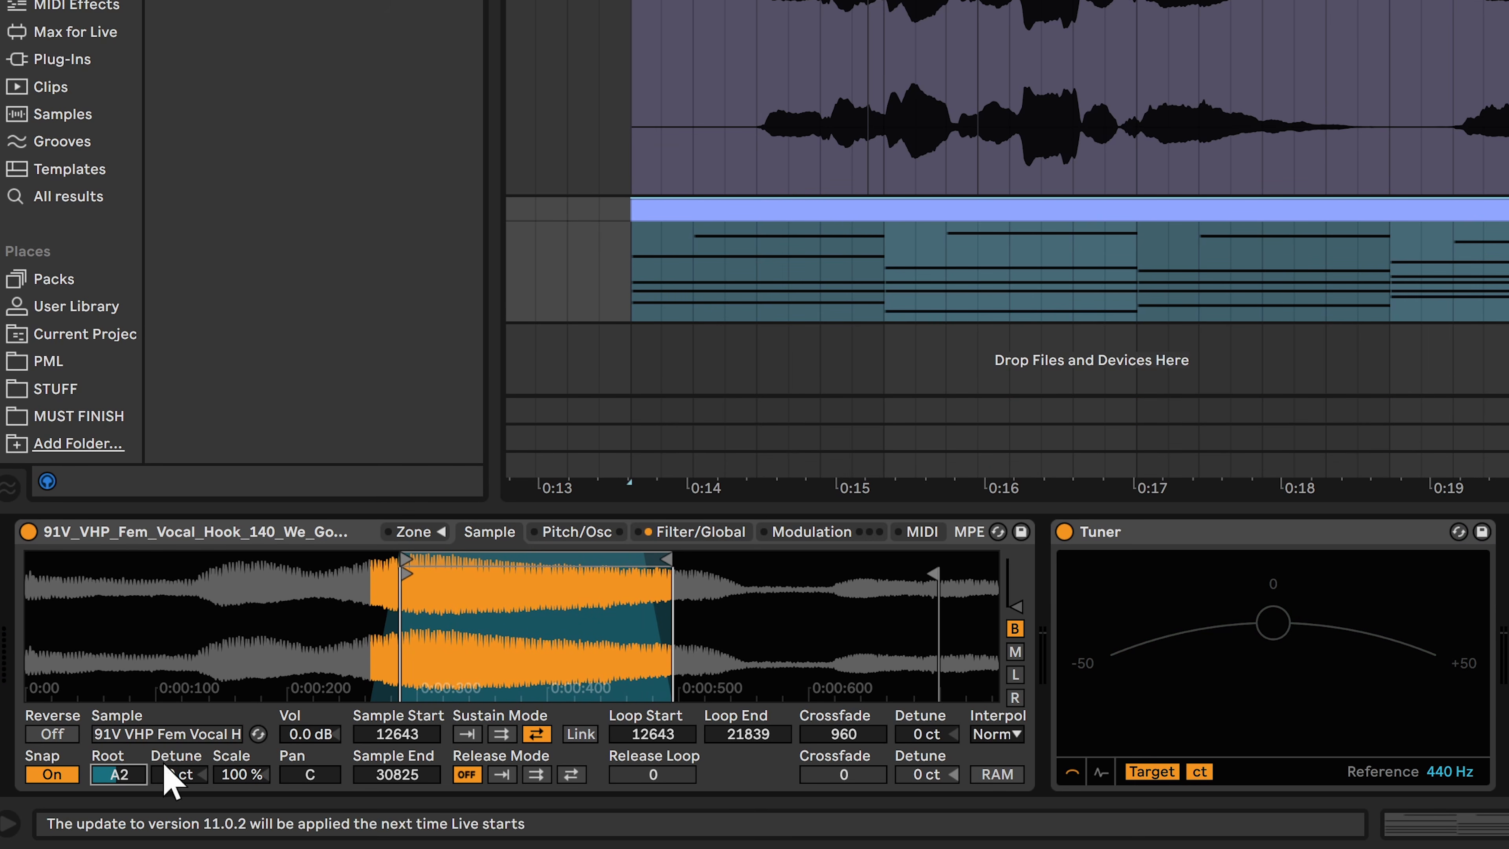
pyautogui.press('a')
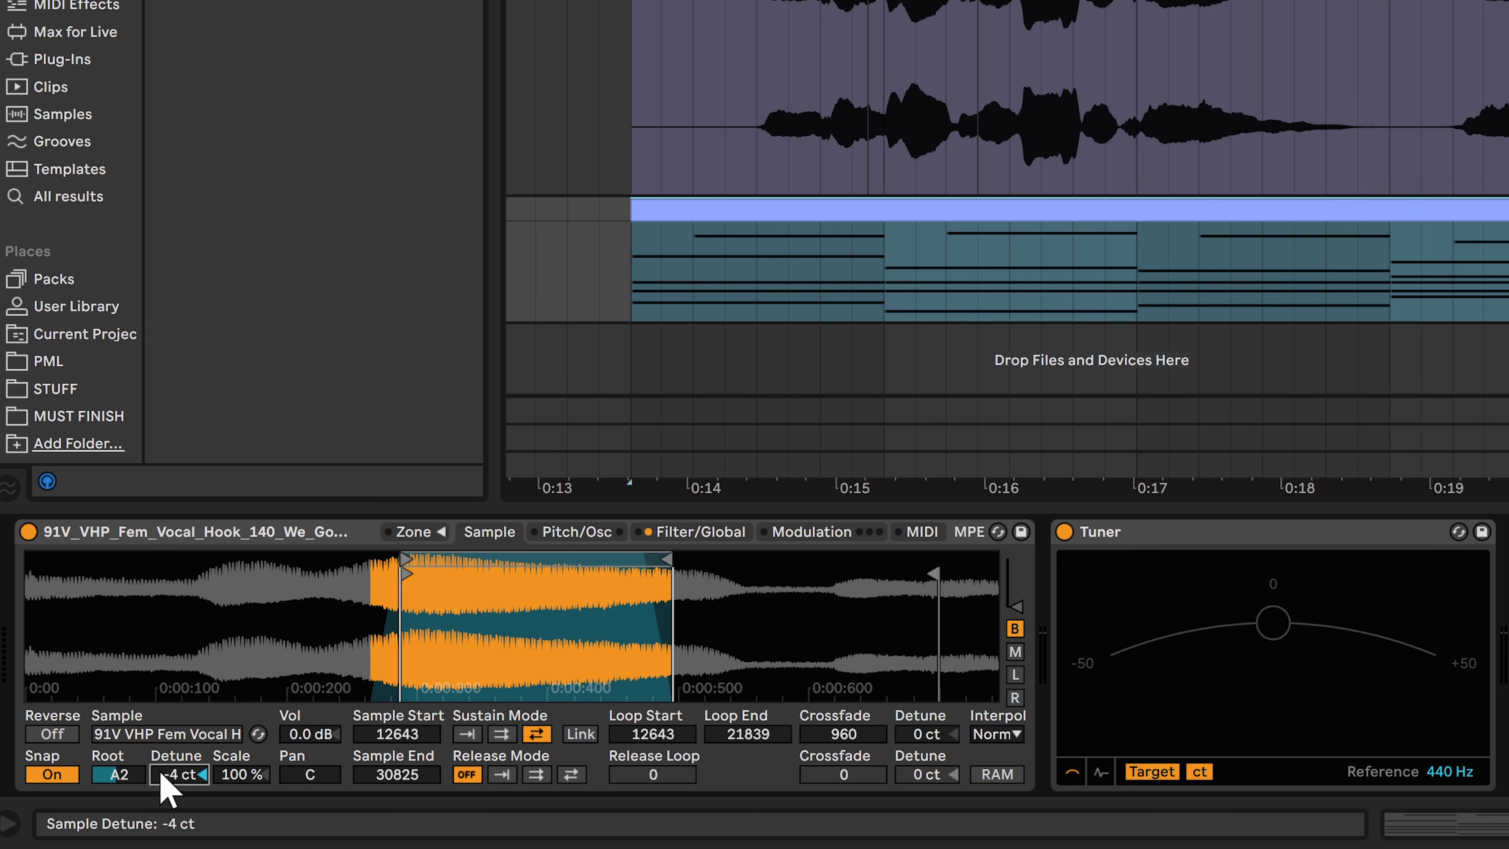
pyautogui.press('a')
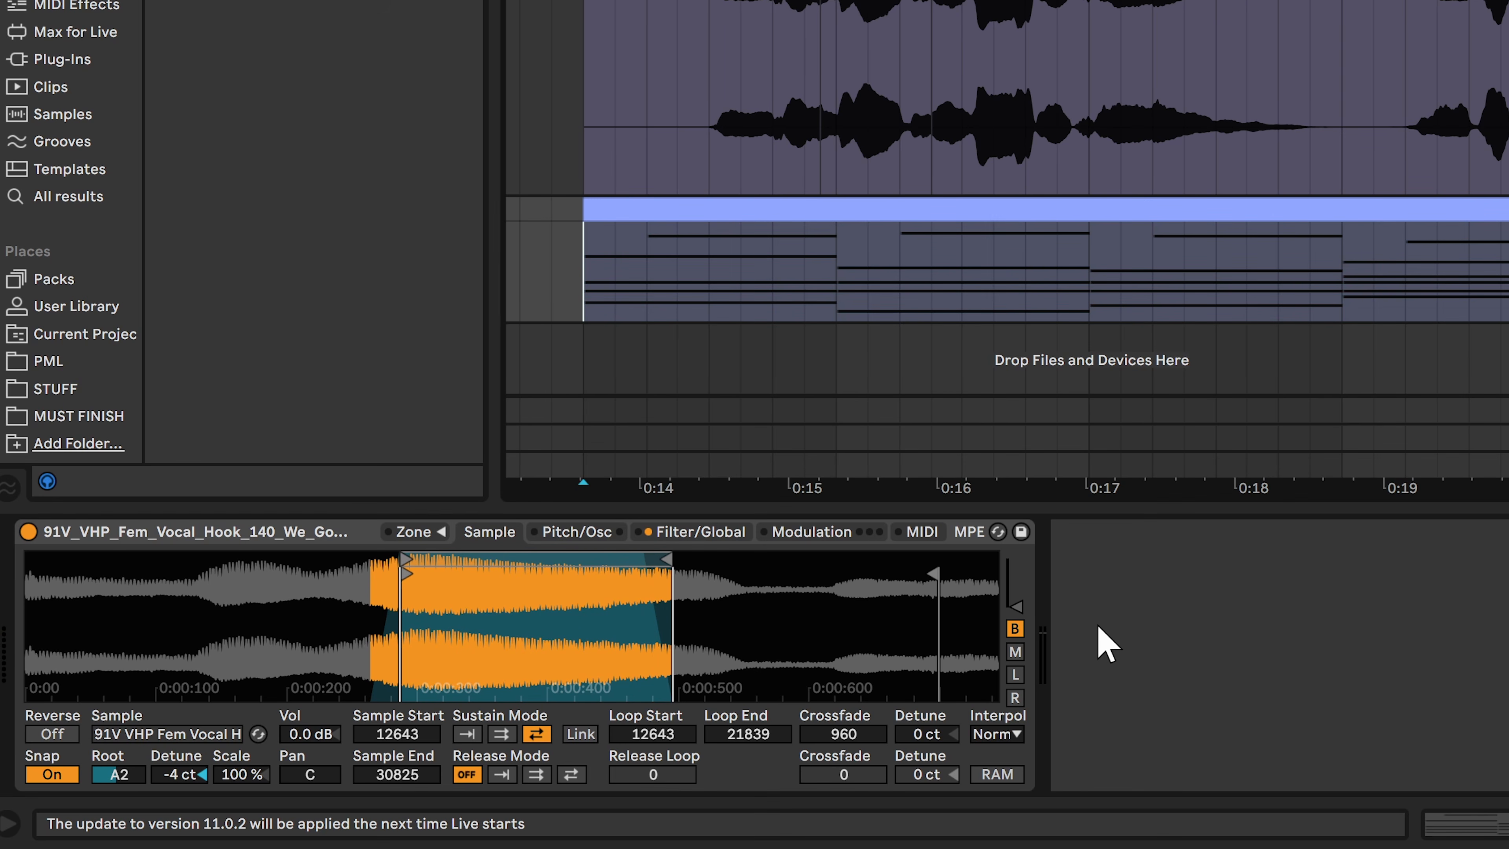
# Set the sampler's pitch envelope amount to -12 st and audition the chords
pyautogui.click(597, 532)
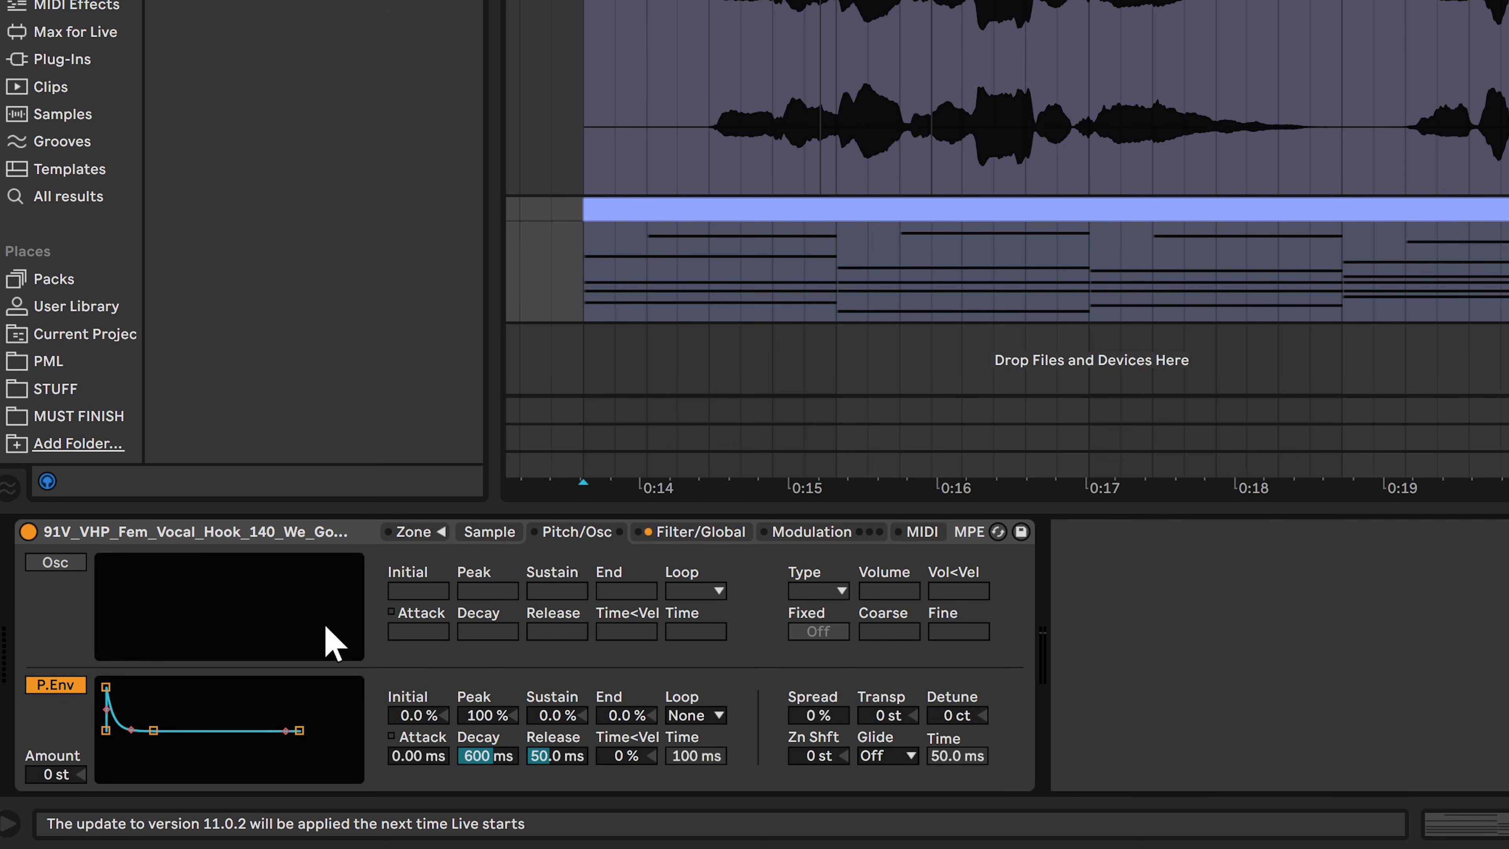
pyautogui.moveTo(55, 772); pyautogui.dragTo(55, 809)
pyautogui.press('space')
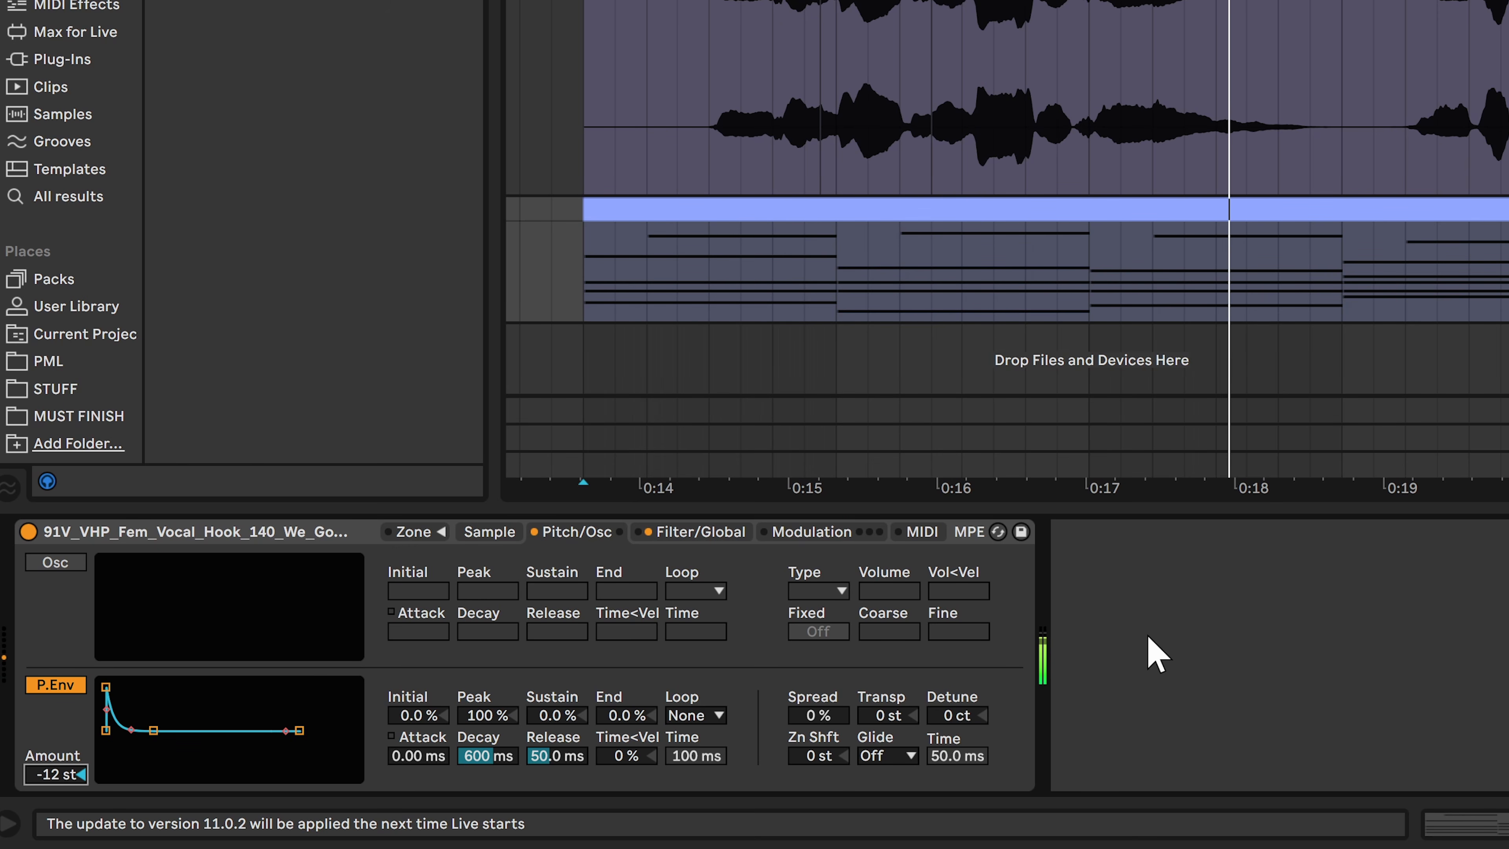
pyautogui.press('space')
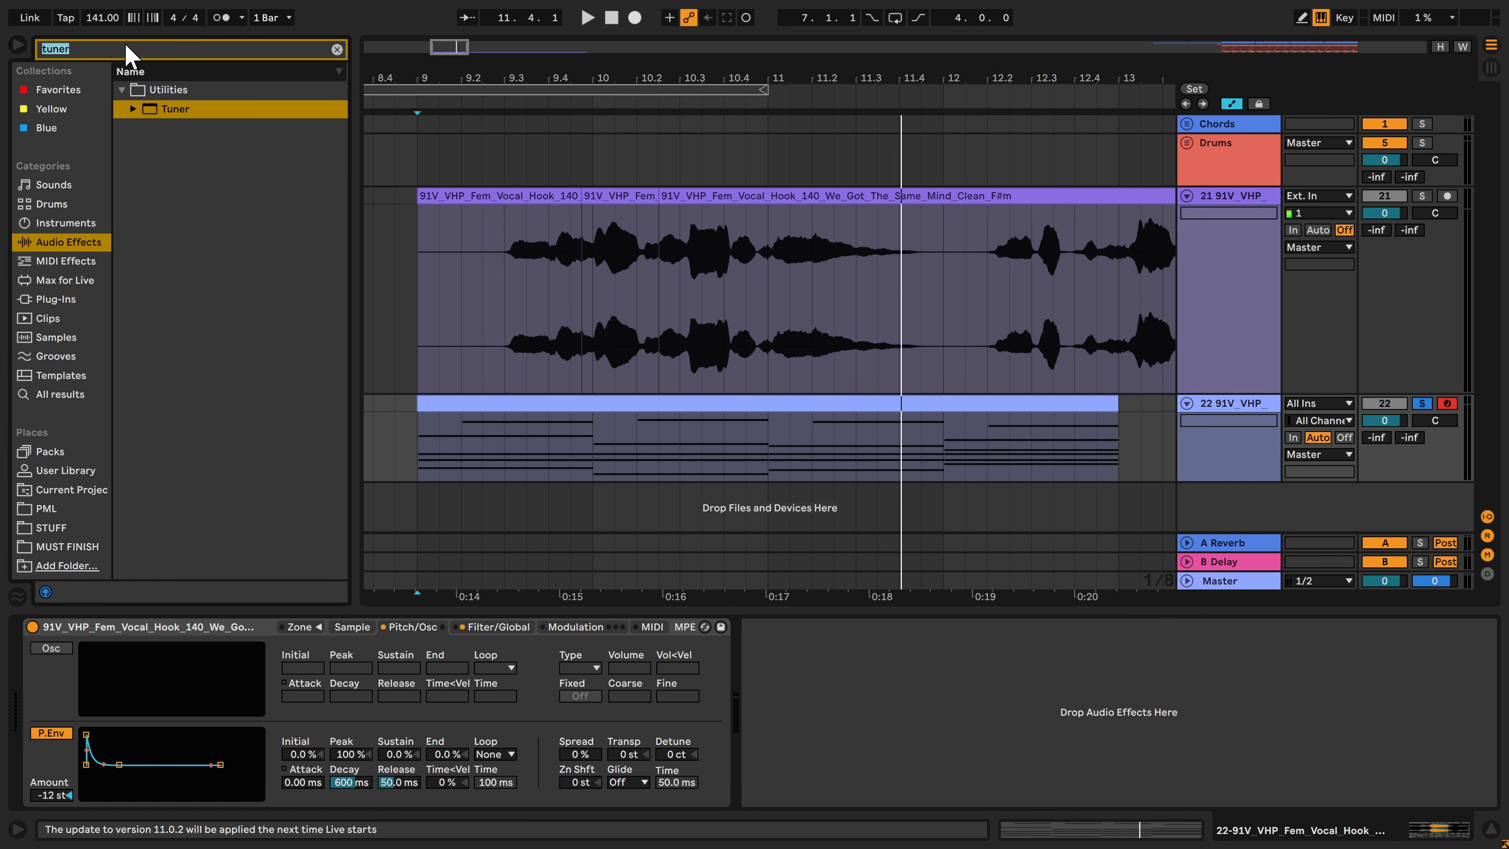
# Add EQ Eight after the sampler and, during playback, set its band 1 steep low cut to 147 Hz with Q 0.56
pyautogui.click(152, 127)
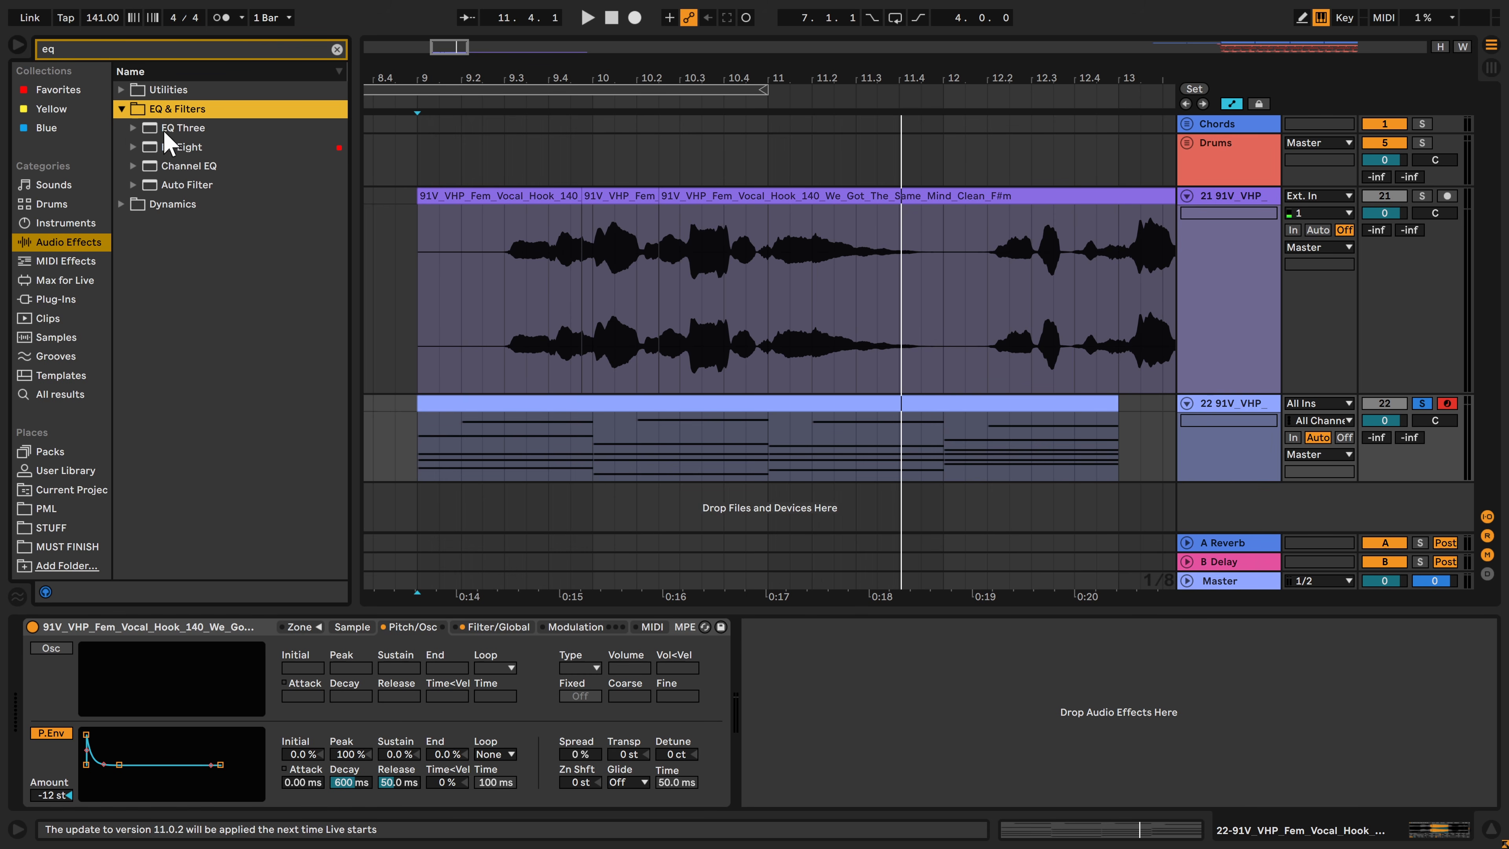
pyautogui.doubleClick(177, 147)
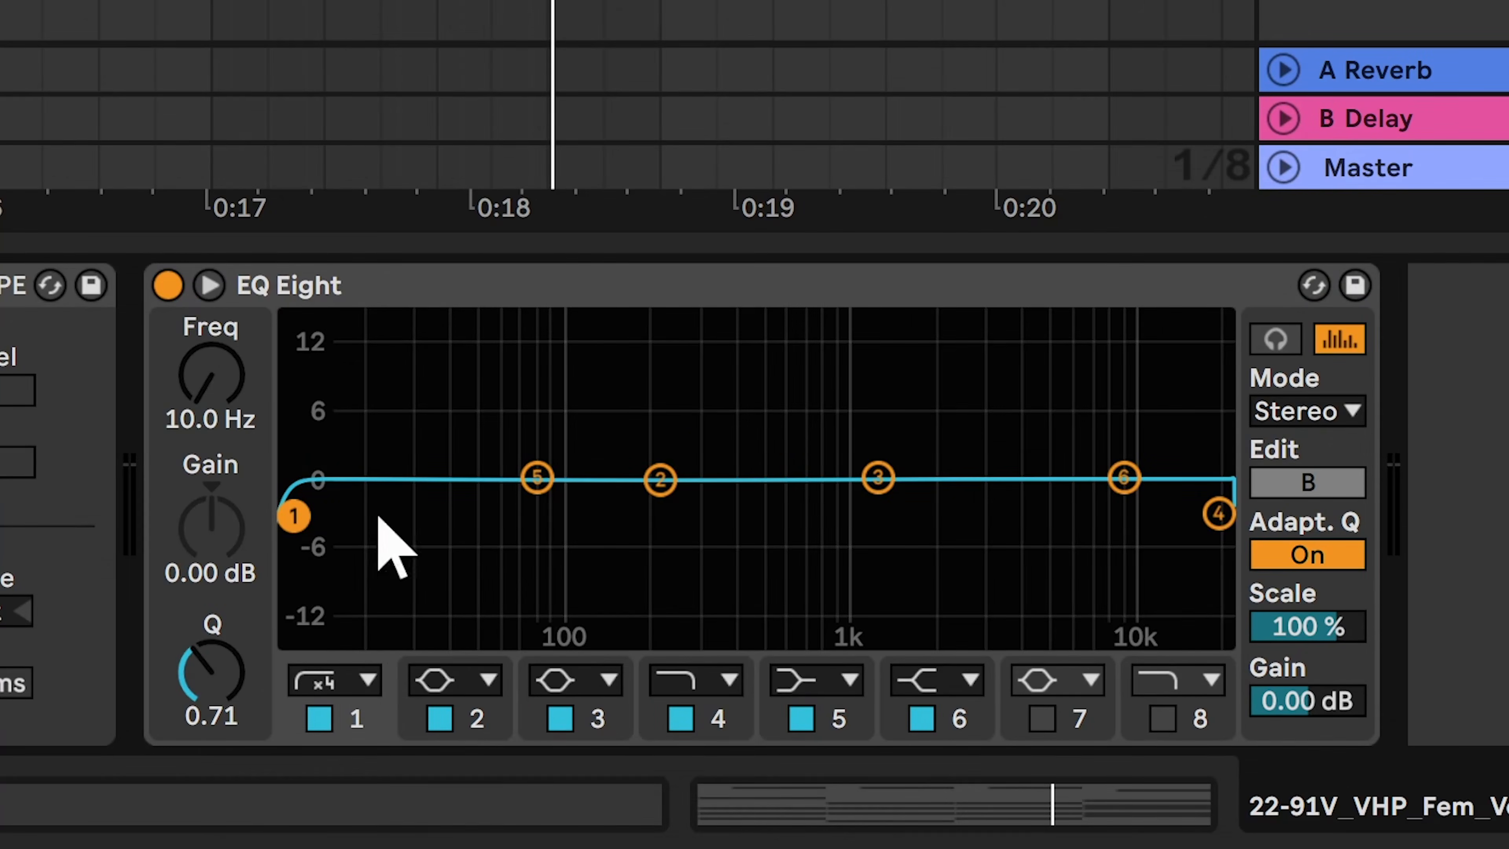
pyautogui.moveTo(802, 716); pyautogui.dragTo(854, 719)
pyautogui.press('space')
pyautogui.moveTo(430, 524); pyautogui.dragTo(617, 531)
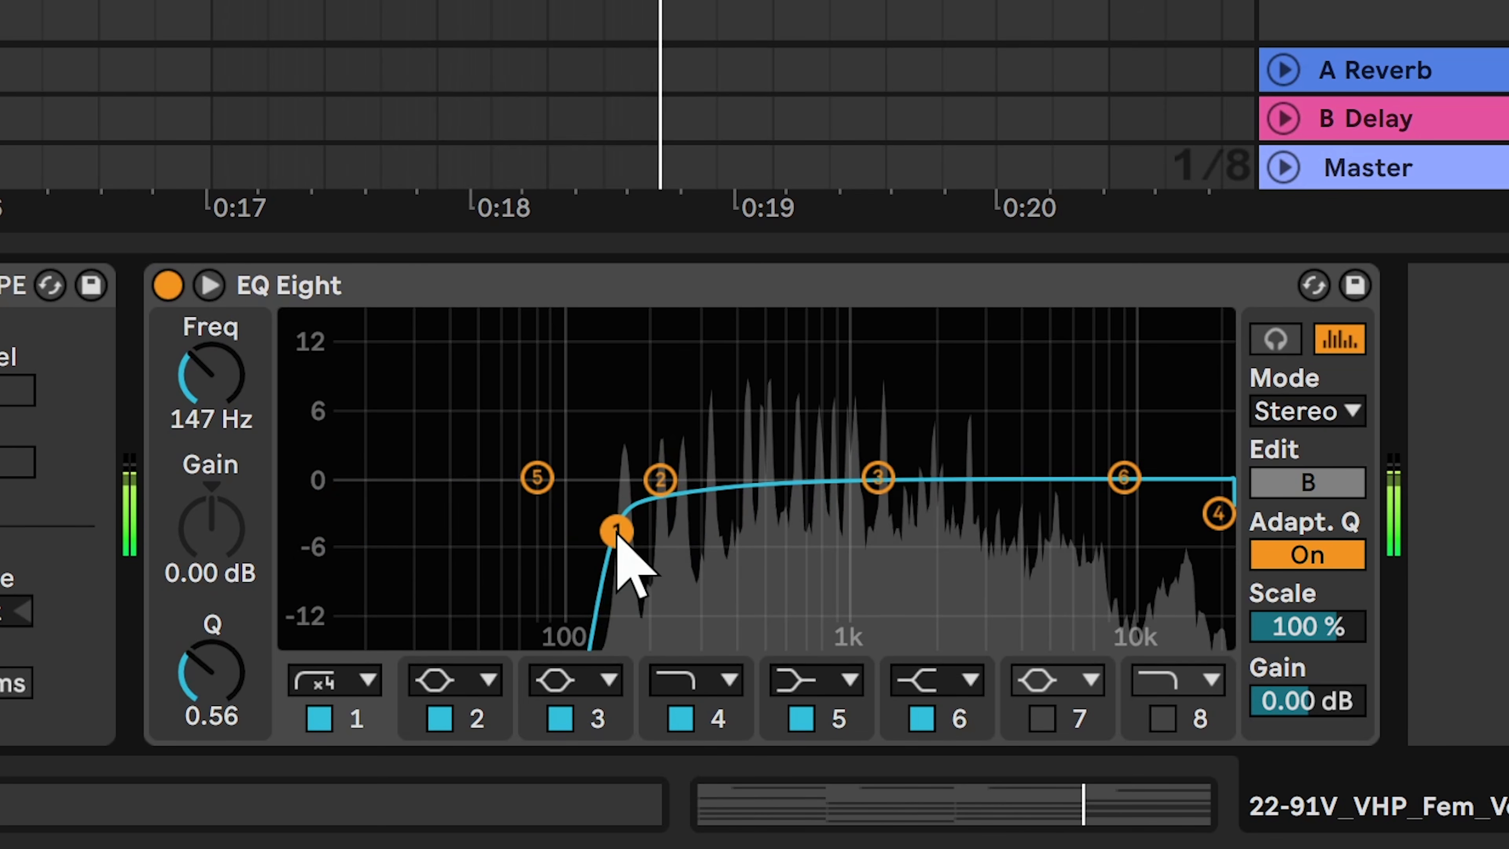
pyautogui.press('space')
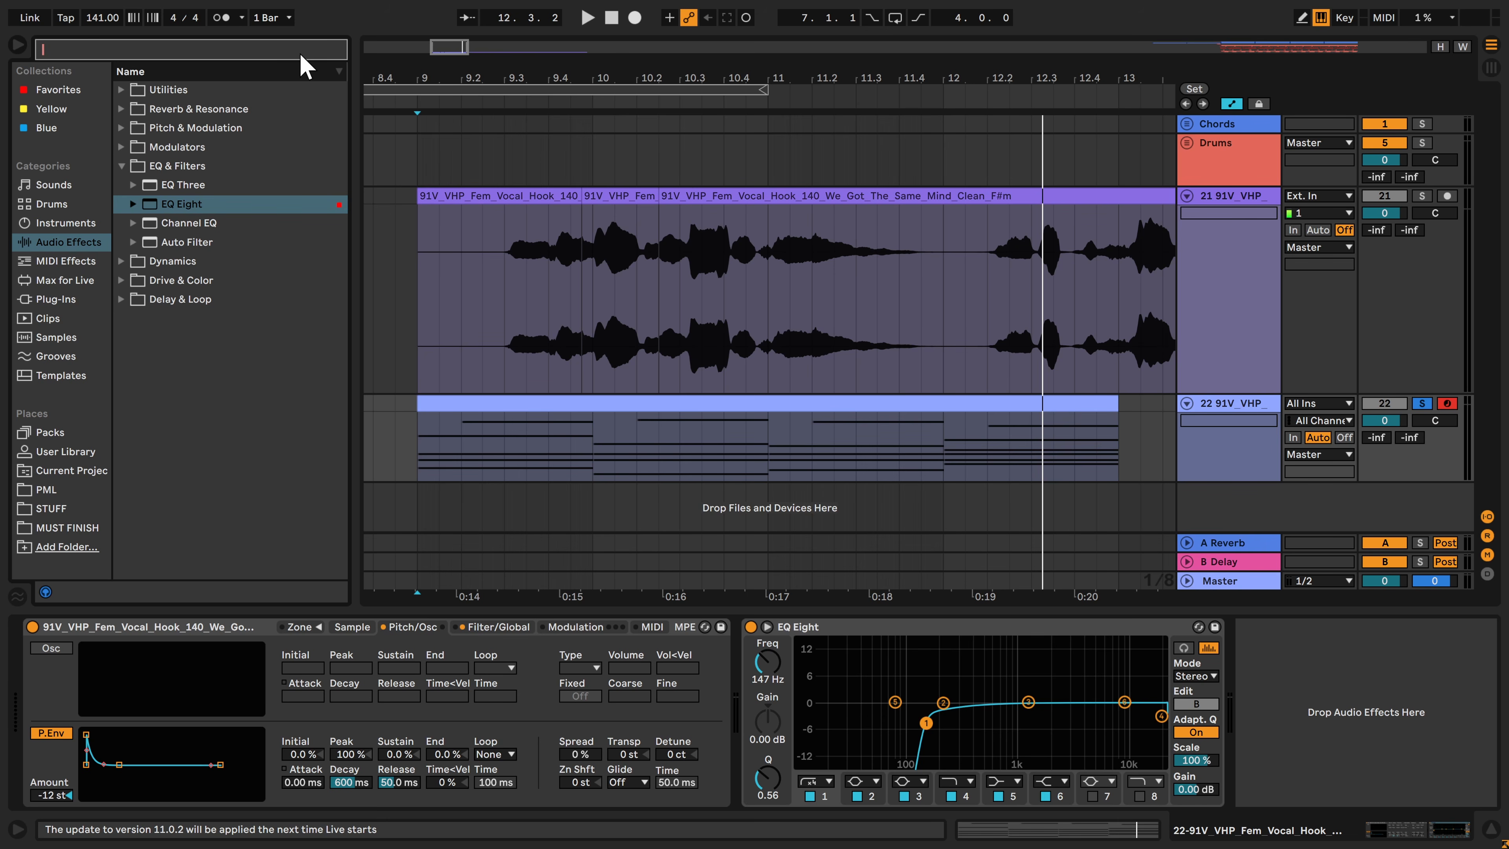
# Find the OTT preset of Multiband Dynamics and add it after EQ Eight
pyautogui.write('OTT')
pyautogui.click(121, 90)
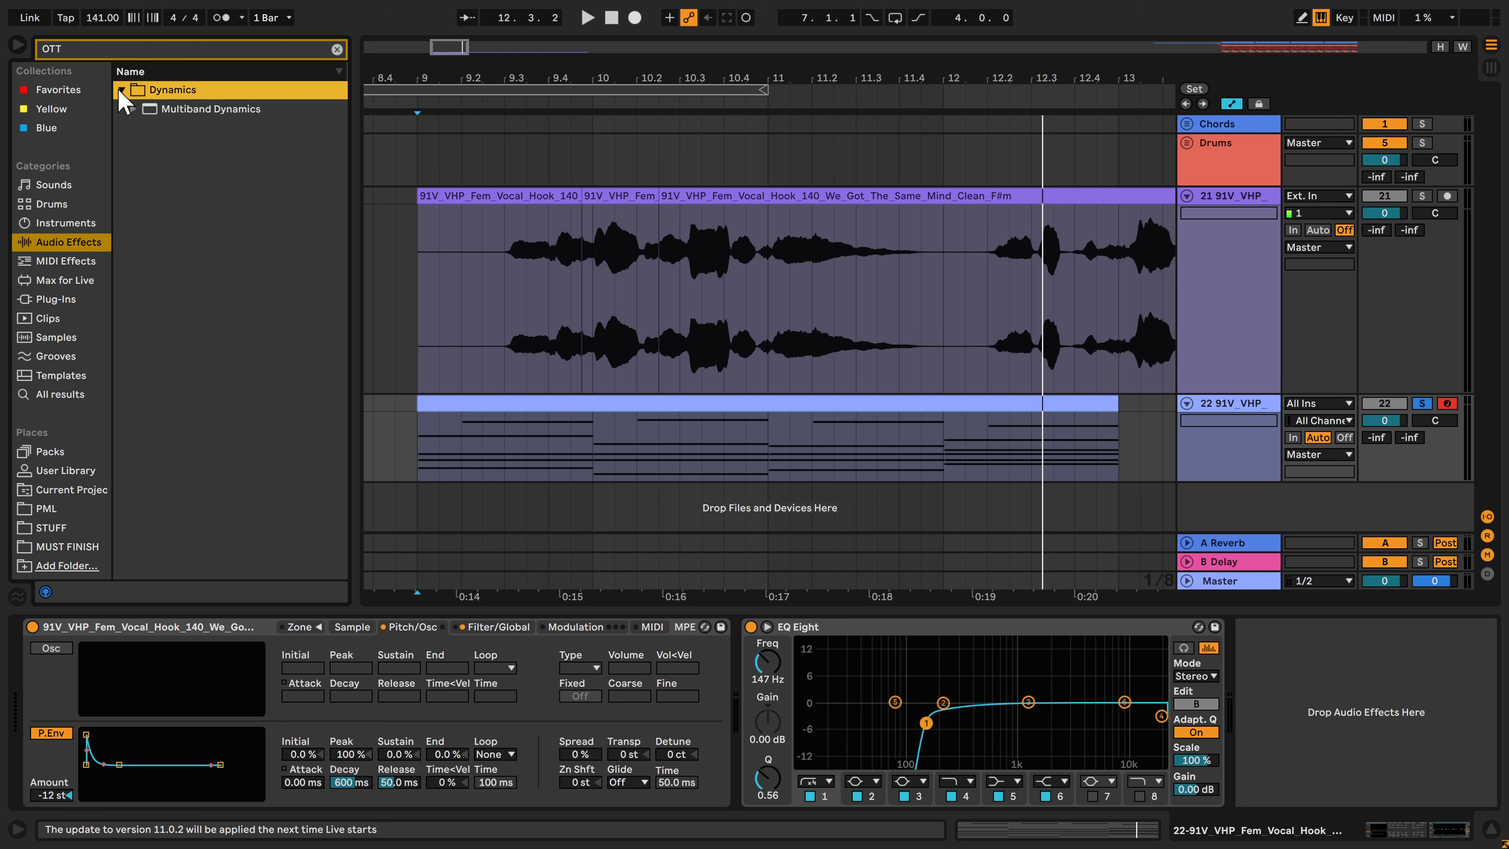
pyautogui.click(133, 109)
pyautogui.doubleClick(169, 129)
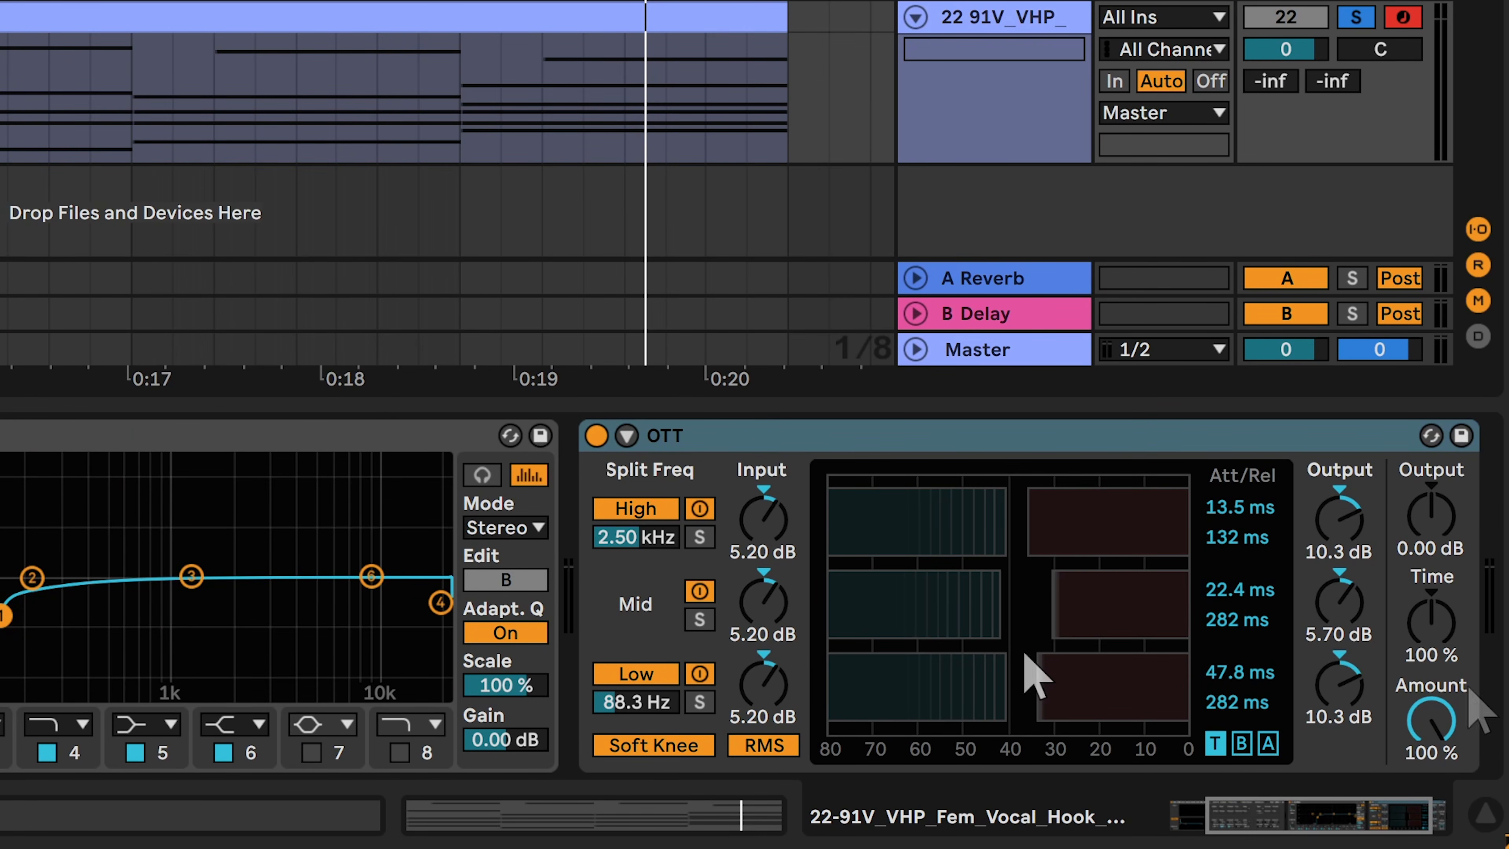
# Set the OTT amount to 50 % and audition the compressed chords
pyautogui.moveTo(1434, 723); pyautogui.dragTo(1434, 743)
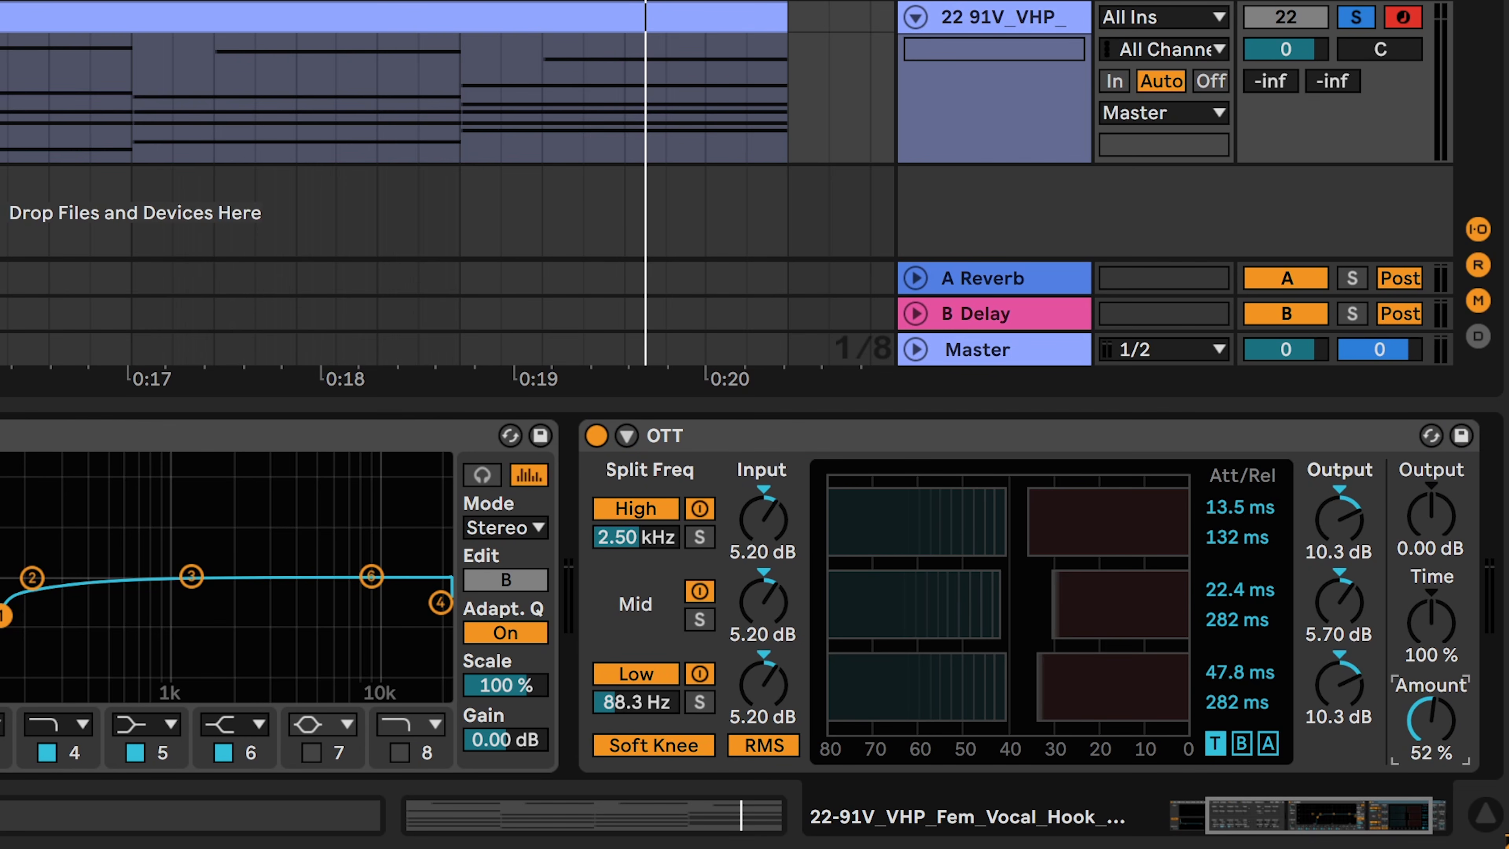
pyautogui.press('space')
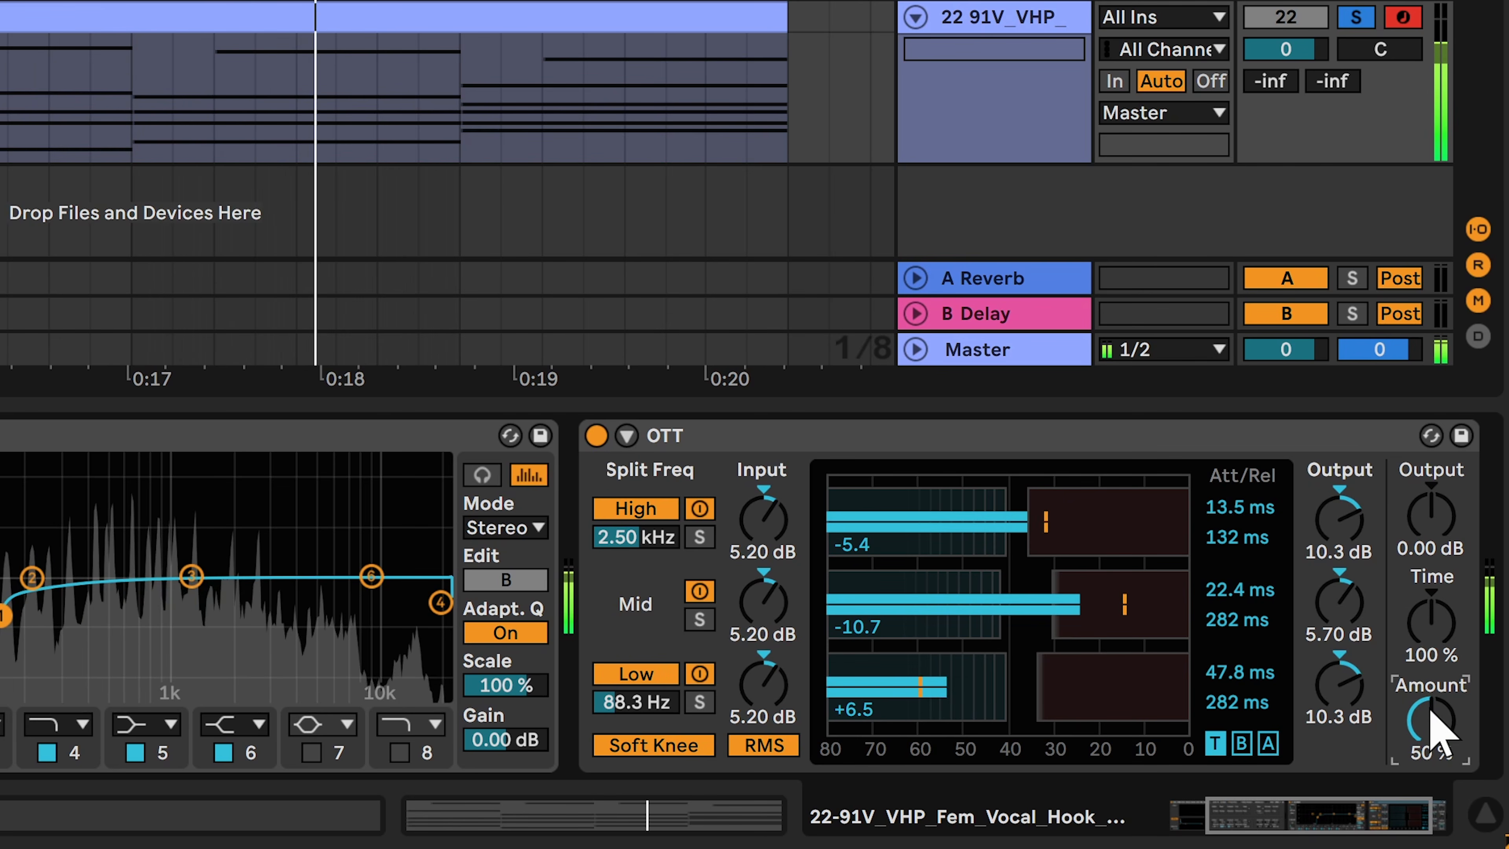
pyautogui.press('space')
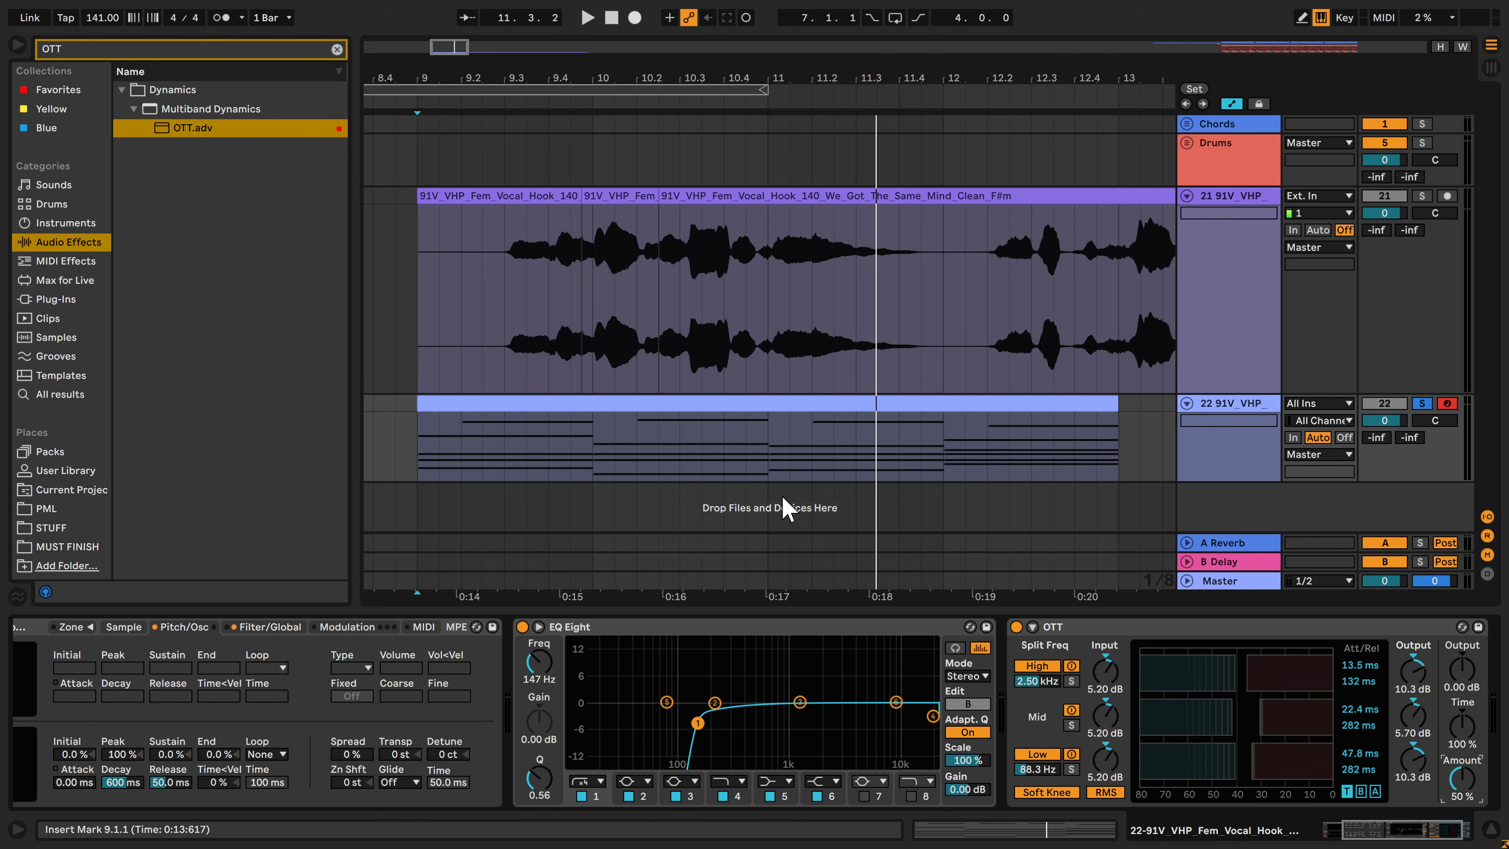
# Find the standard Reverb audio effect and add it after OTT
pyautogui.click(104, 52)
pyautogui.write('reverb')
pyautogui.click(123, 90)
pyautogui.click(123, 110)
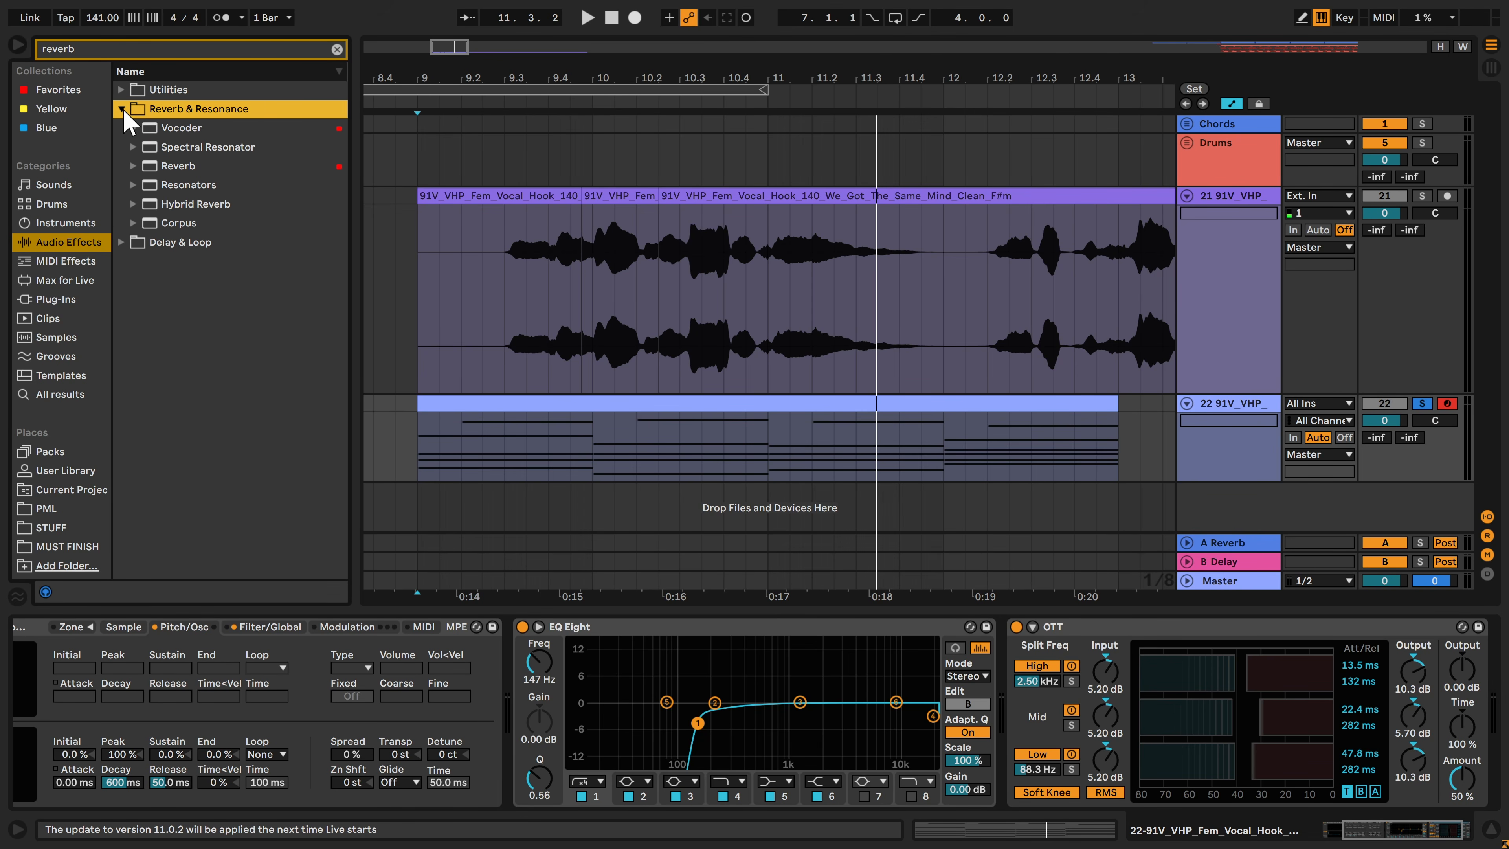
pyautogui.doubleClick(171, 169)
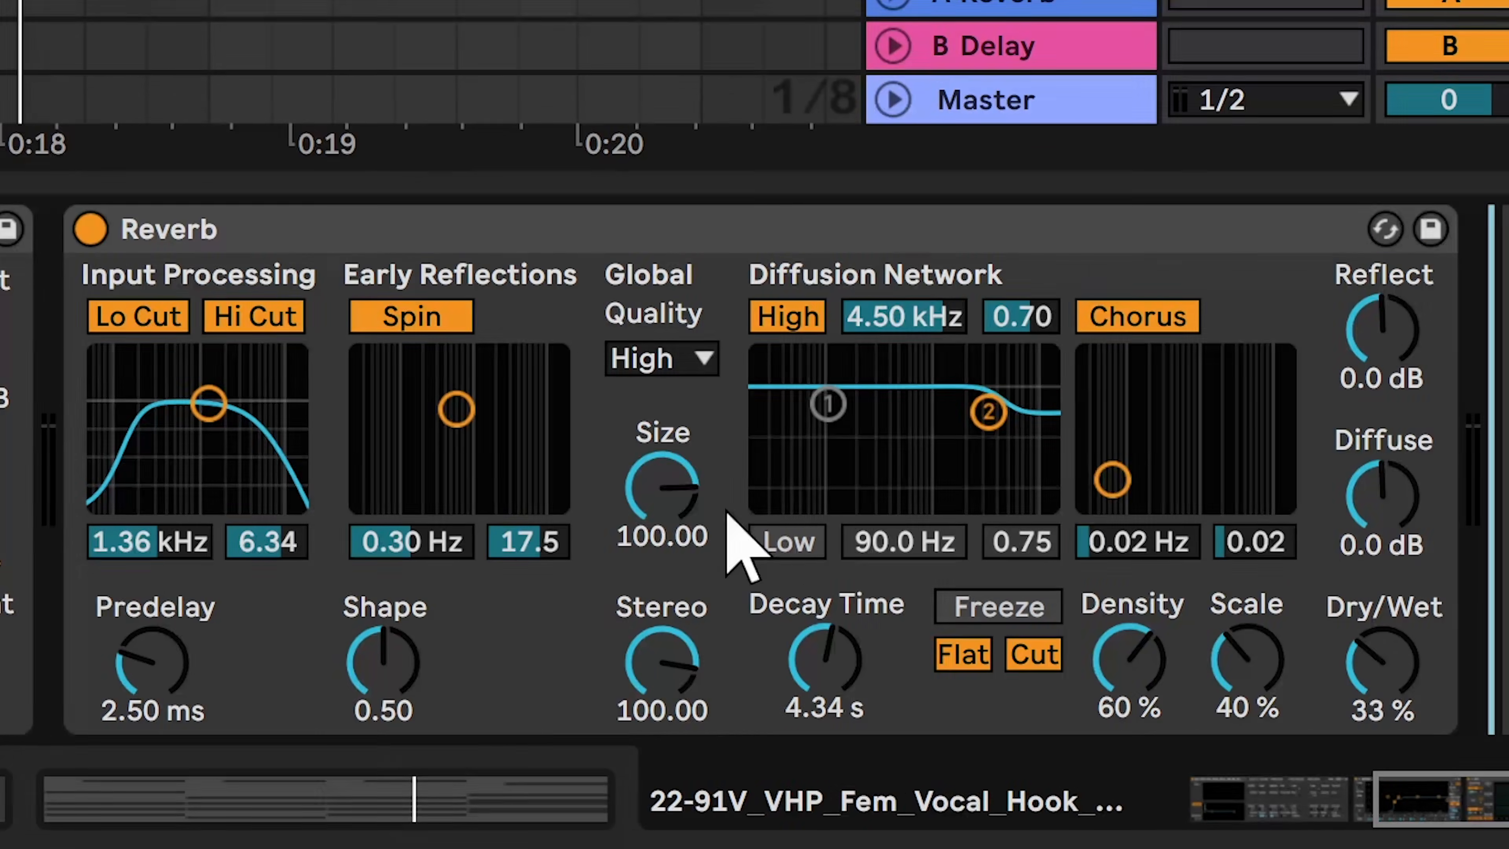
# Make the Reverb very small and short with size 0.22 and decay time 506 ms, and adjust its dry/wet mix
pyautogui.moveTo(671, 496); pyautogui.dragTo(671, 666)
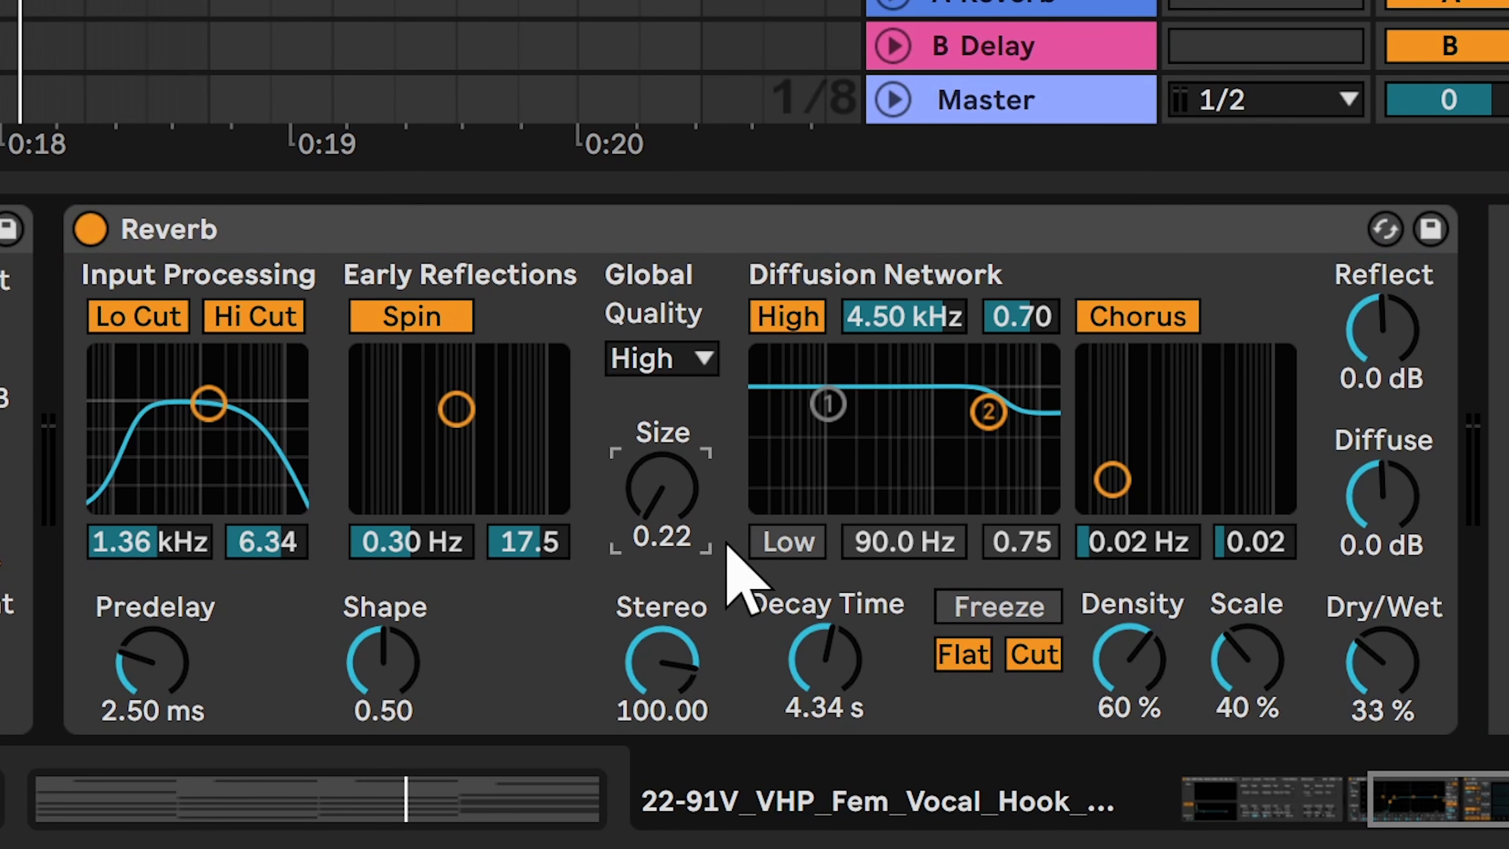
pyautogui.doubleClick(826, 664)
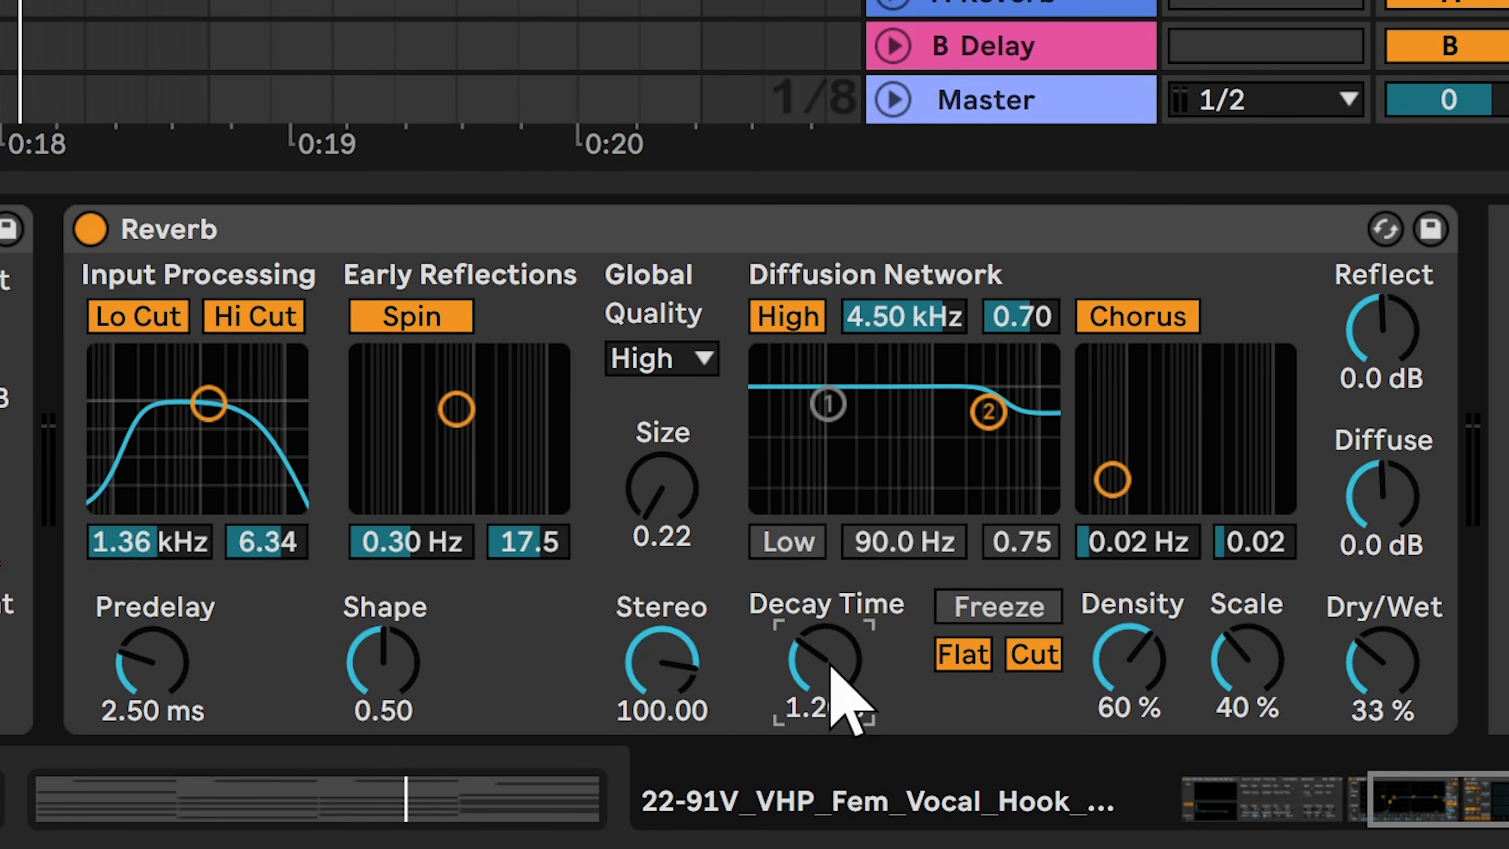
pyautogui.moveTo(831, 665)
pyautogui.mouseDown()
pyautogui.moveTo(831, 715)
pyautogui.moveTo(823, 654)
pyautogui.mouseUp()
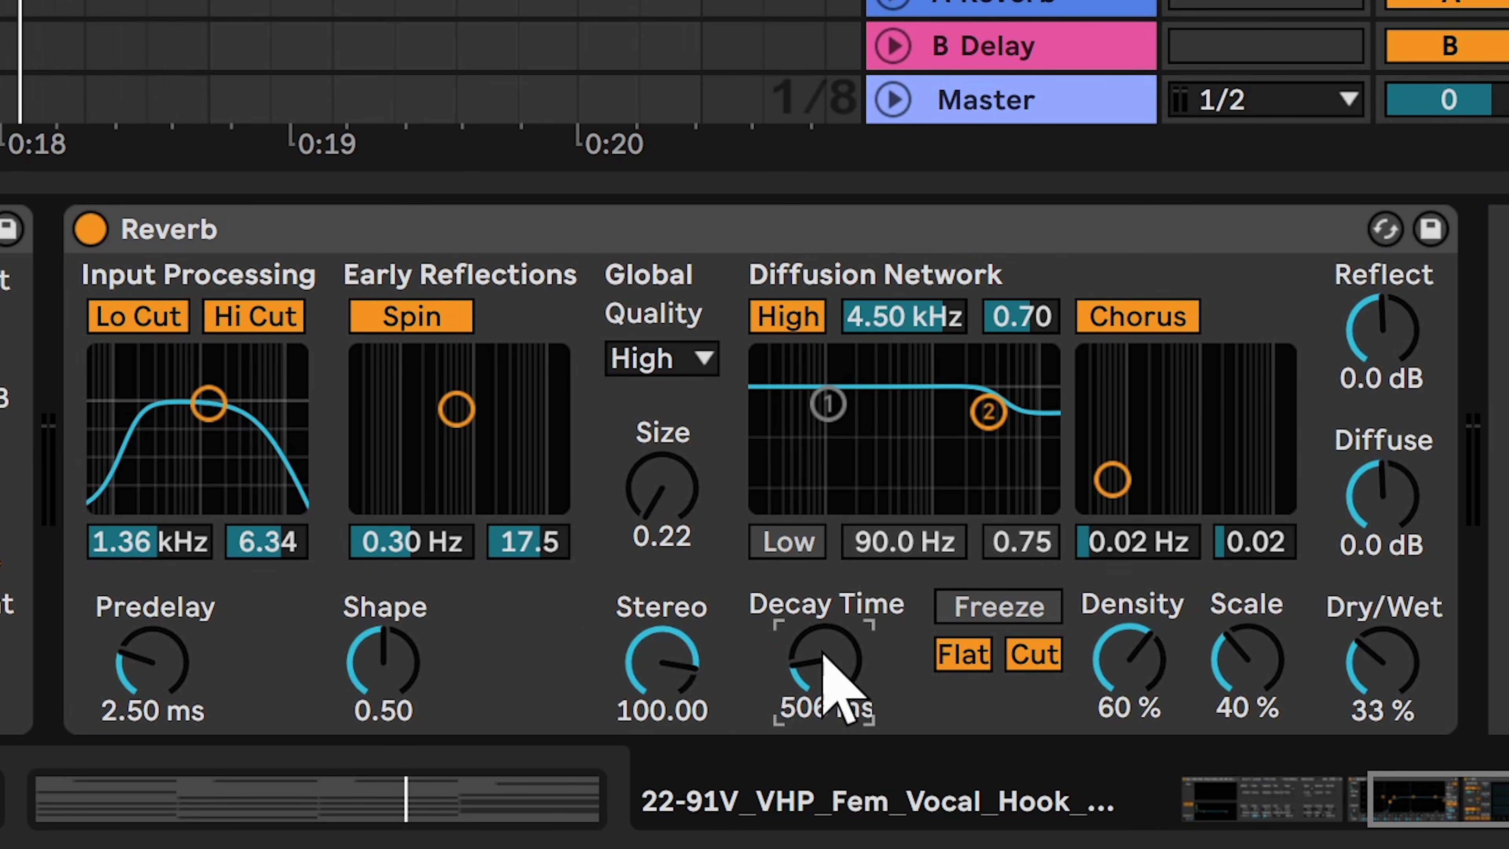
pyautogui.moveTo(1406, 691)
pyautogui.mouseDown()
pyautogui.moveTo(1406, 603)
pyautogui.moveTo(1406, 734)
pyautogui.moveTo(1406, 619)
pyautogui.moveTo(1406, 681)
pyautogui.moveTo(1386, 673)
pyautogui.mouseUp()
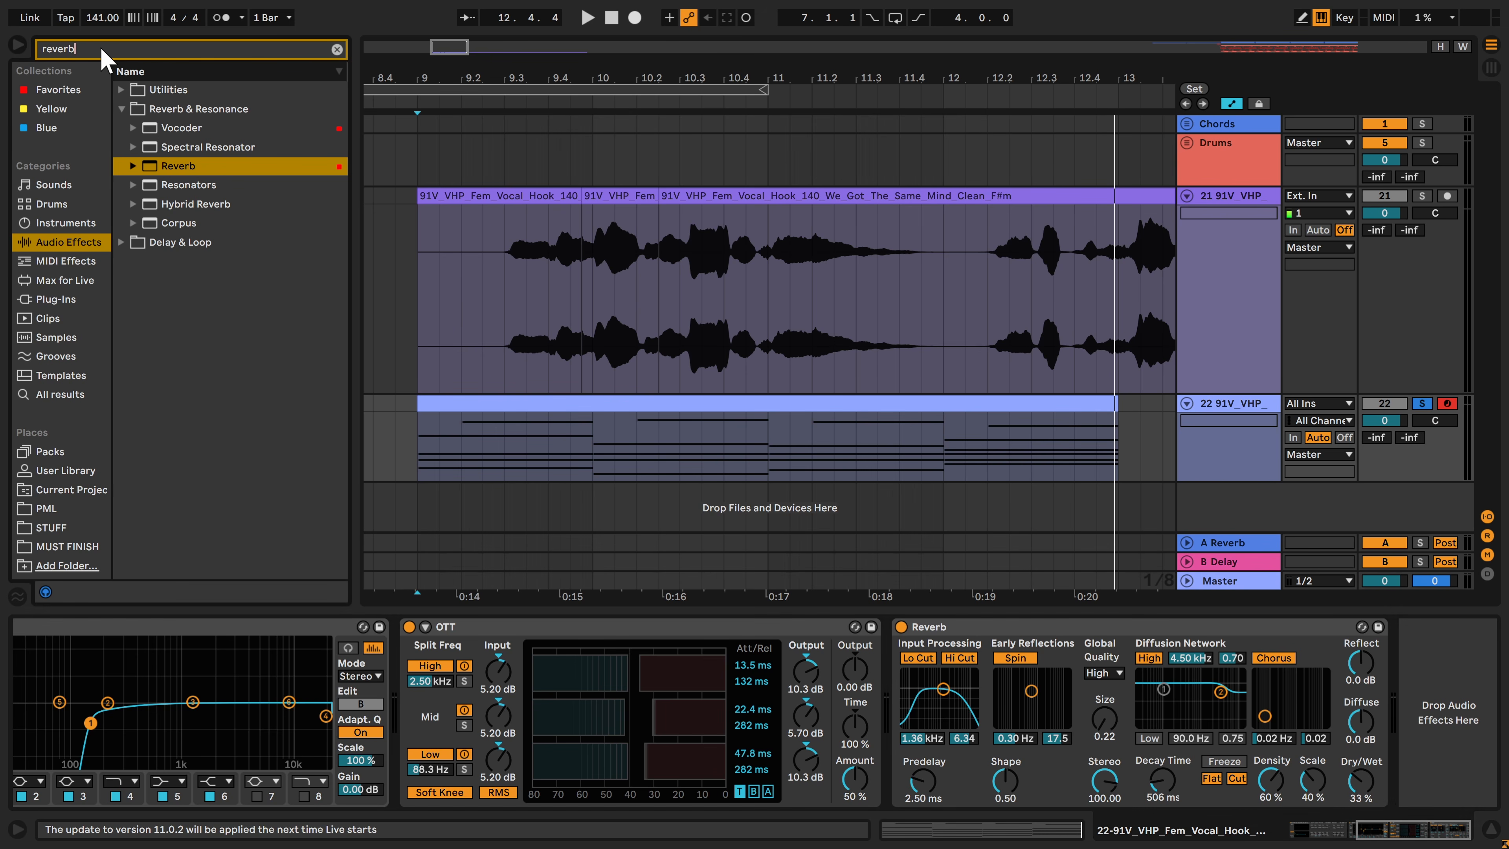
# Add Overdrive after the Reverb, centre its band at 2.21 kHz, set dry/wet to 27 % and audition the chords
pyautogui.write('overd')
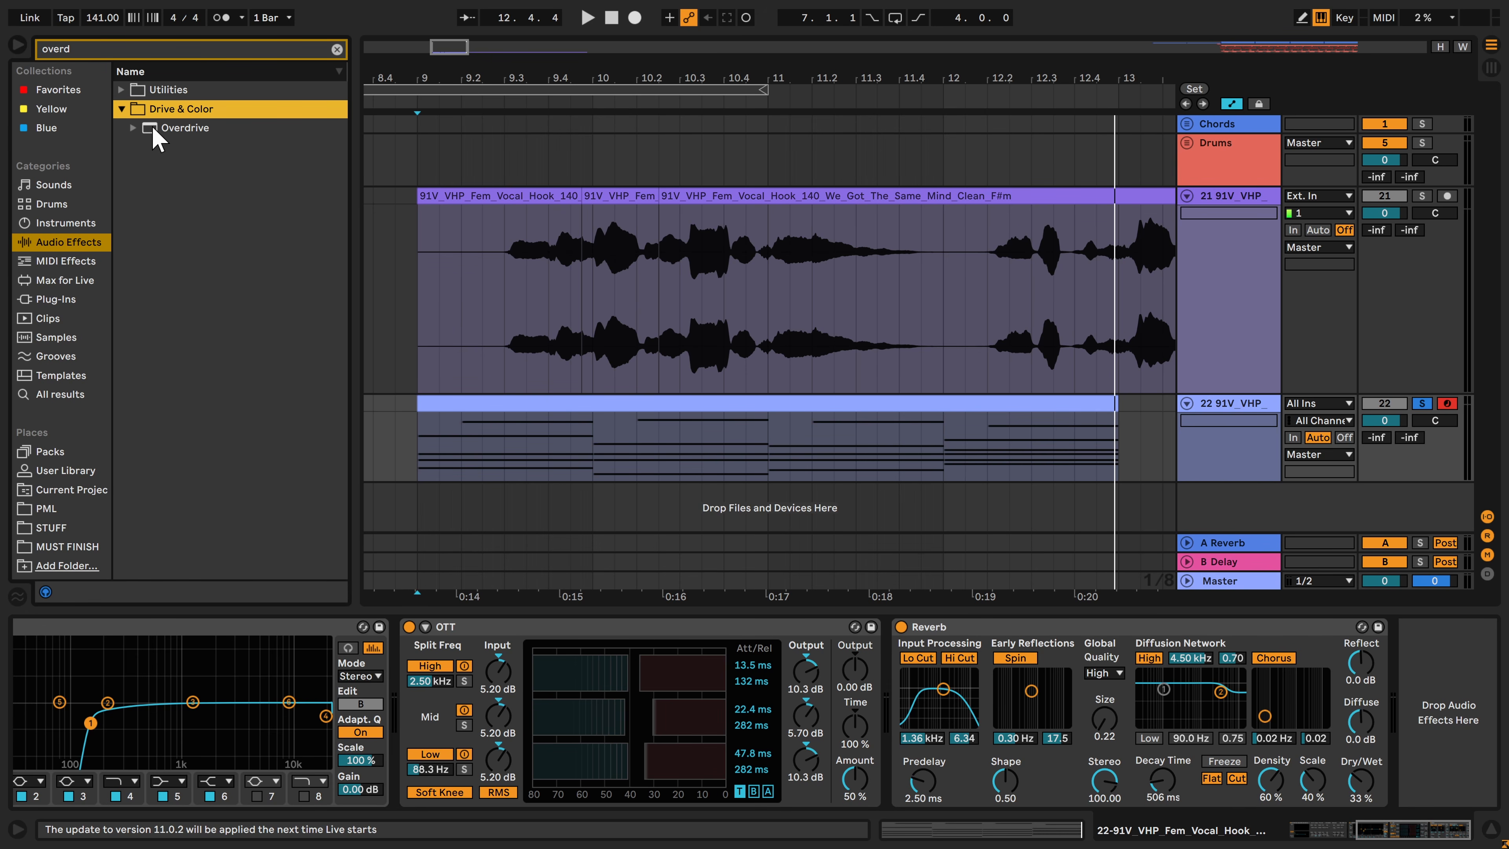
pyautogui.doubleClick(154, 129)
pyautogui.moveTo(1456, 663); pyautogui.dragTo(1466, 667)
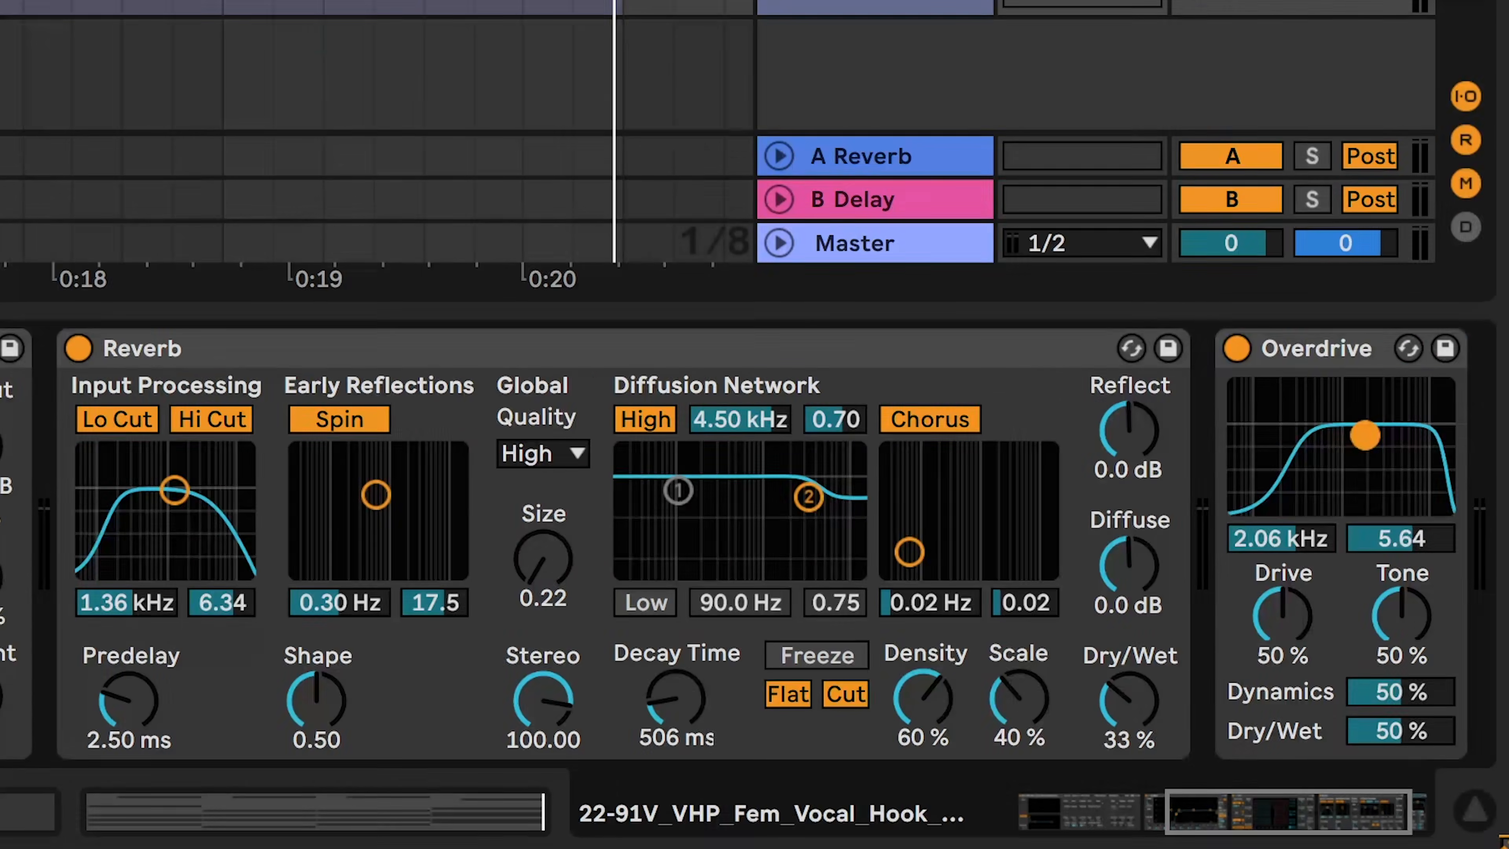
pyautogui.moveTo(1370, 439); pyautogui.dragTo(1368, 448)
pyautogui.moveTo(1392, 731)
pyautogui.mouseDown()
pyautogui.moveTo(1392, 785)
pyautogui.moveTo(1392, 755)
pyautogui.mouseUp()
pyautogui.press('space')
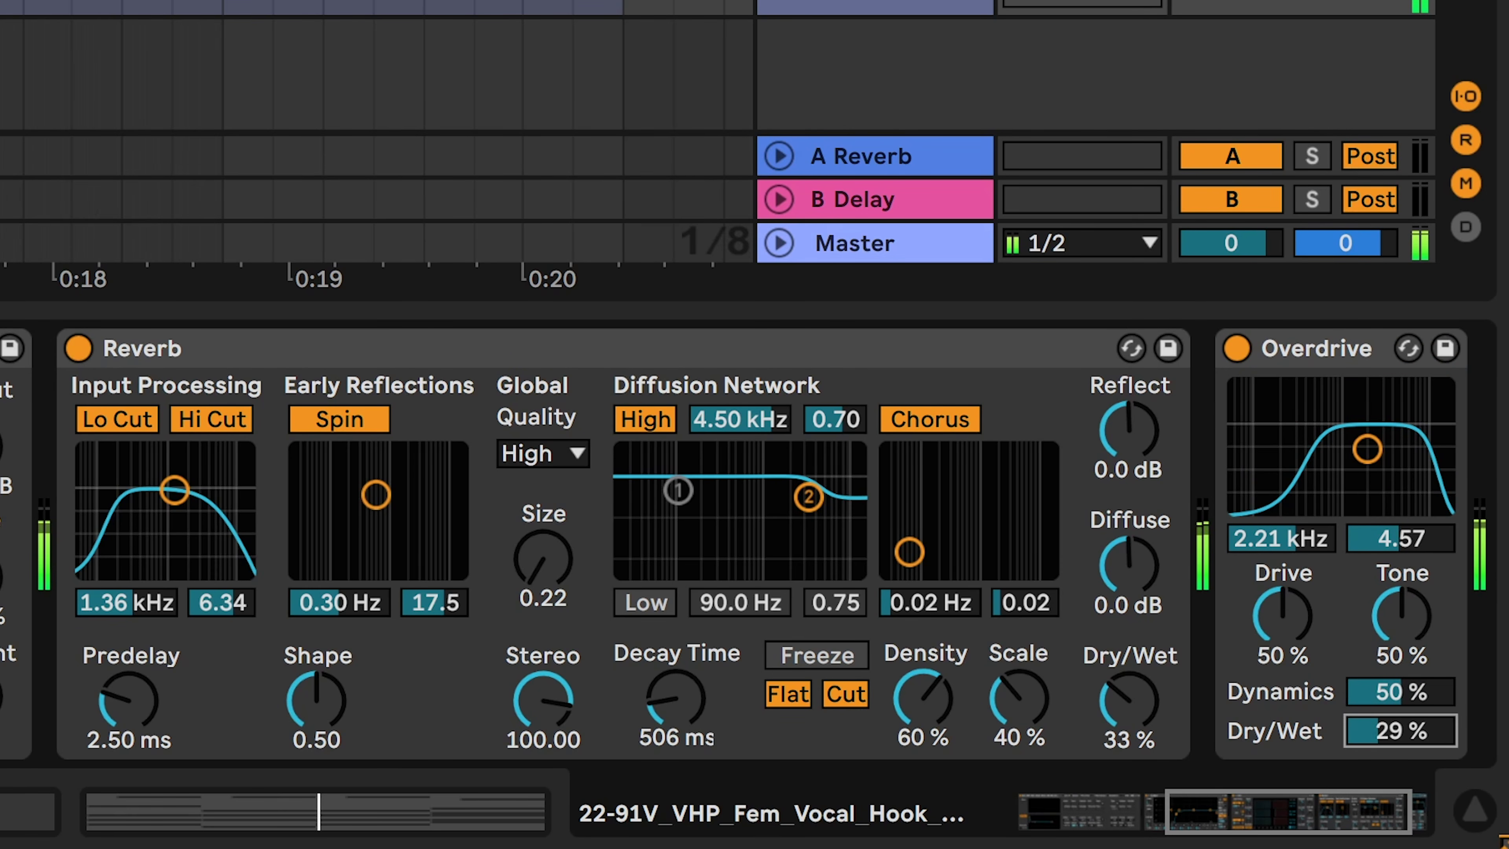
pyautogui.moveTo(1392, 754)
pyautogui.mouseDown()
pyautogui.moveTo(1391, 772)
pyautogui.moveTo(1391, 756)
pyautogui.mouseUp()
pyautogui.press('space')
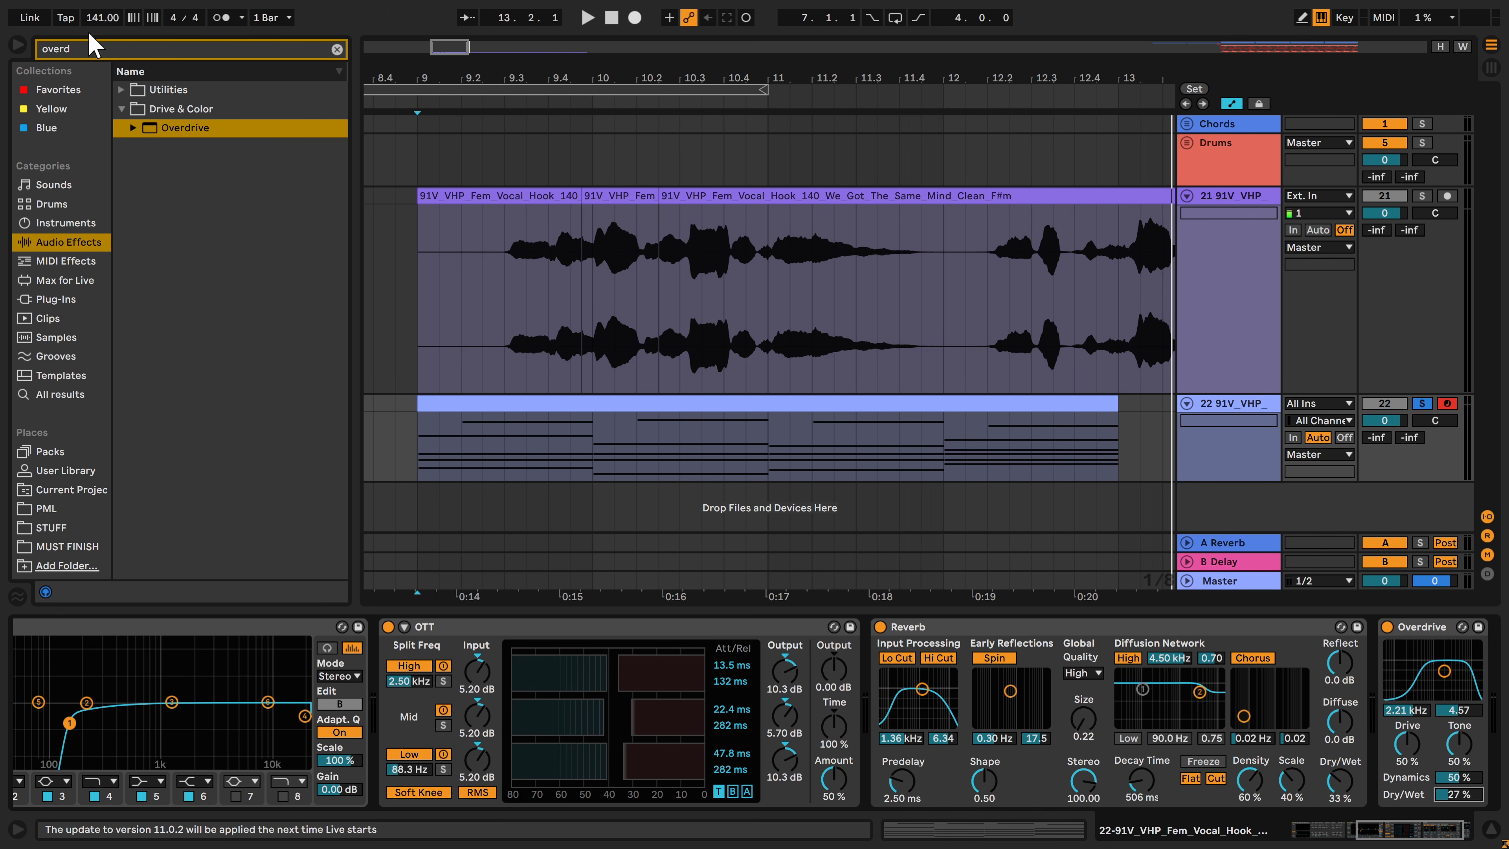
# Find the Auto Pan audio effect, add it after Overdrive and set its amount to 100 %
pyautogui.write('aut')
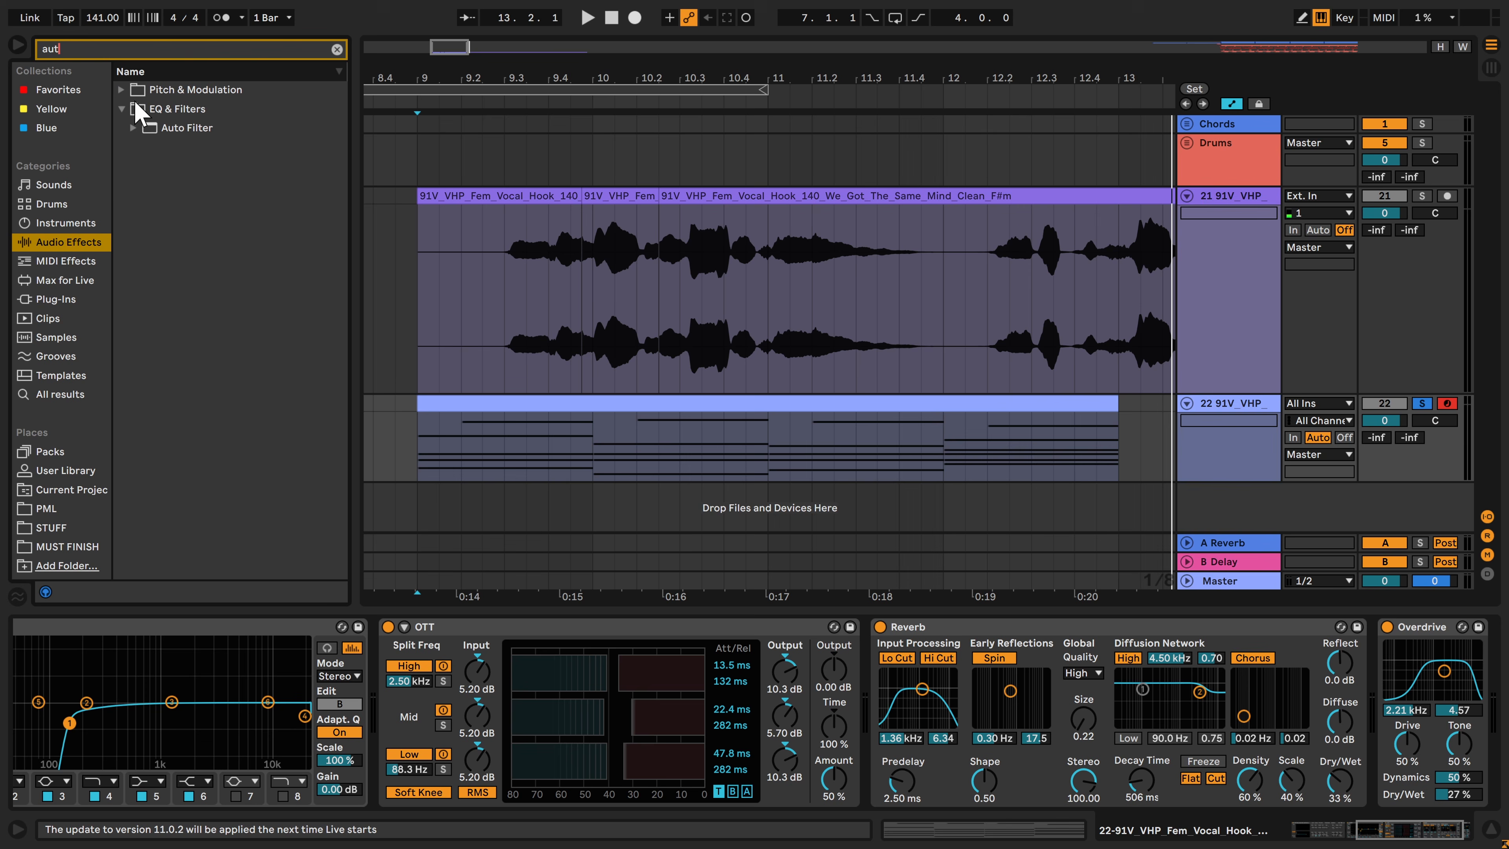
pyautogui.click(121, 89)
pyautogui.click(168, 108)
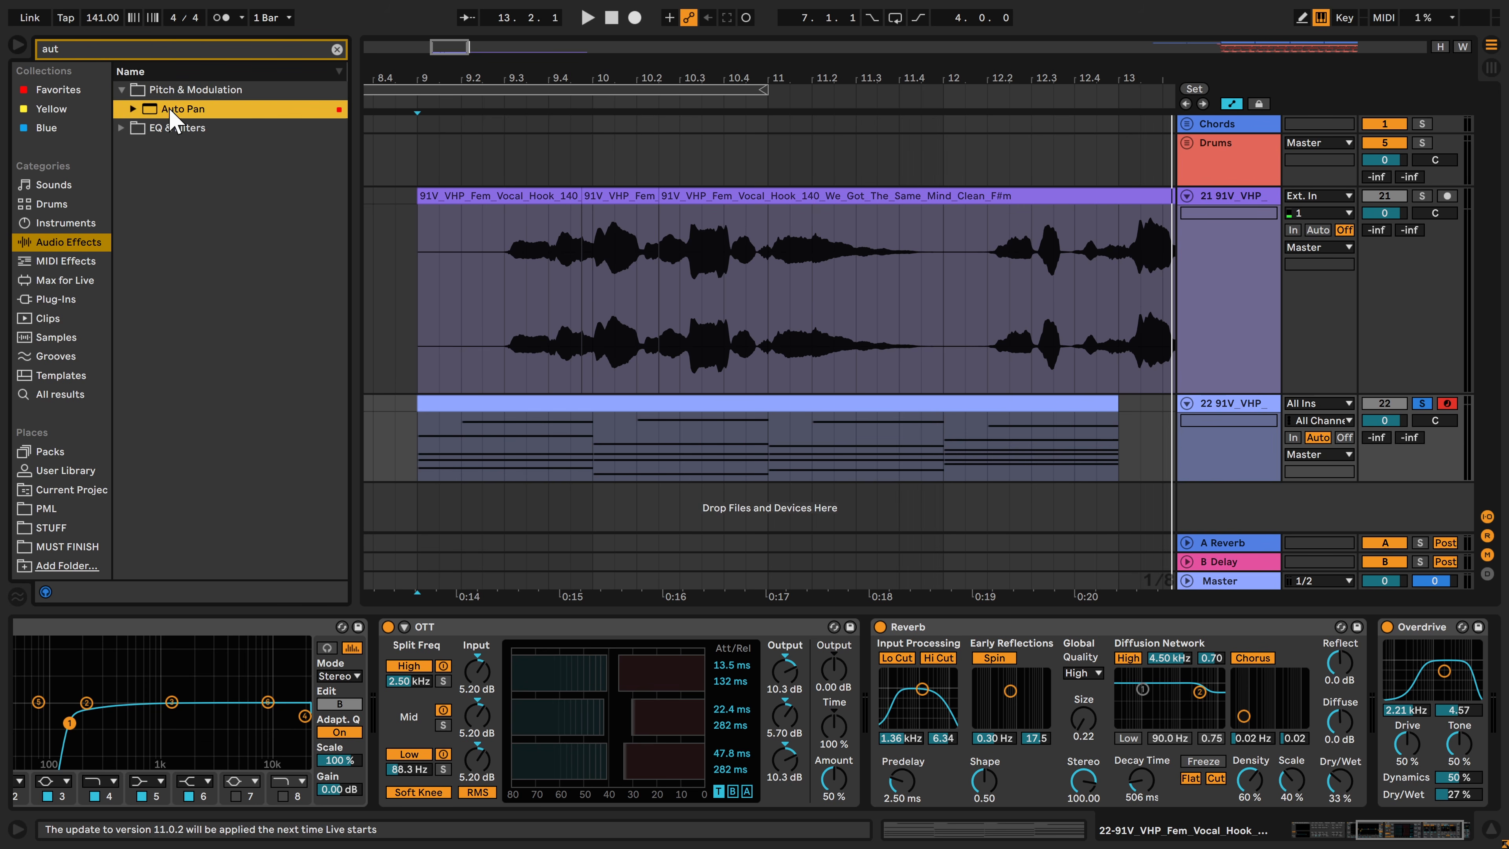
pyautogui.doubleClick(169, 107)
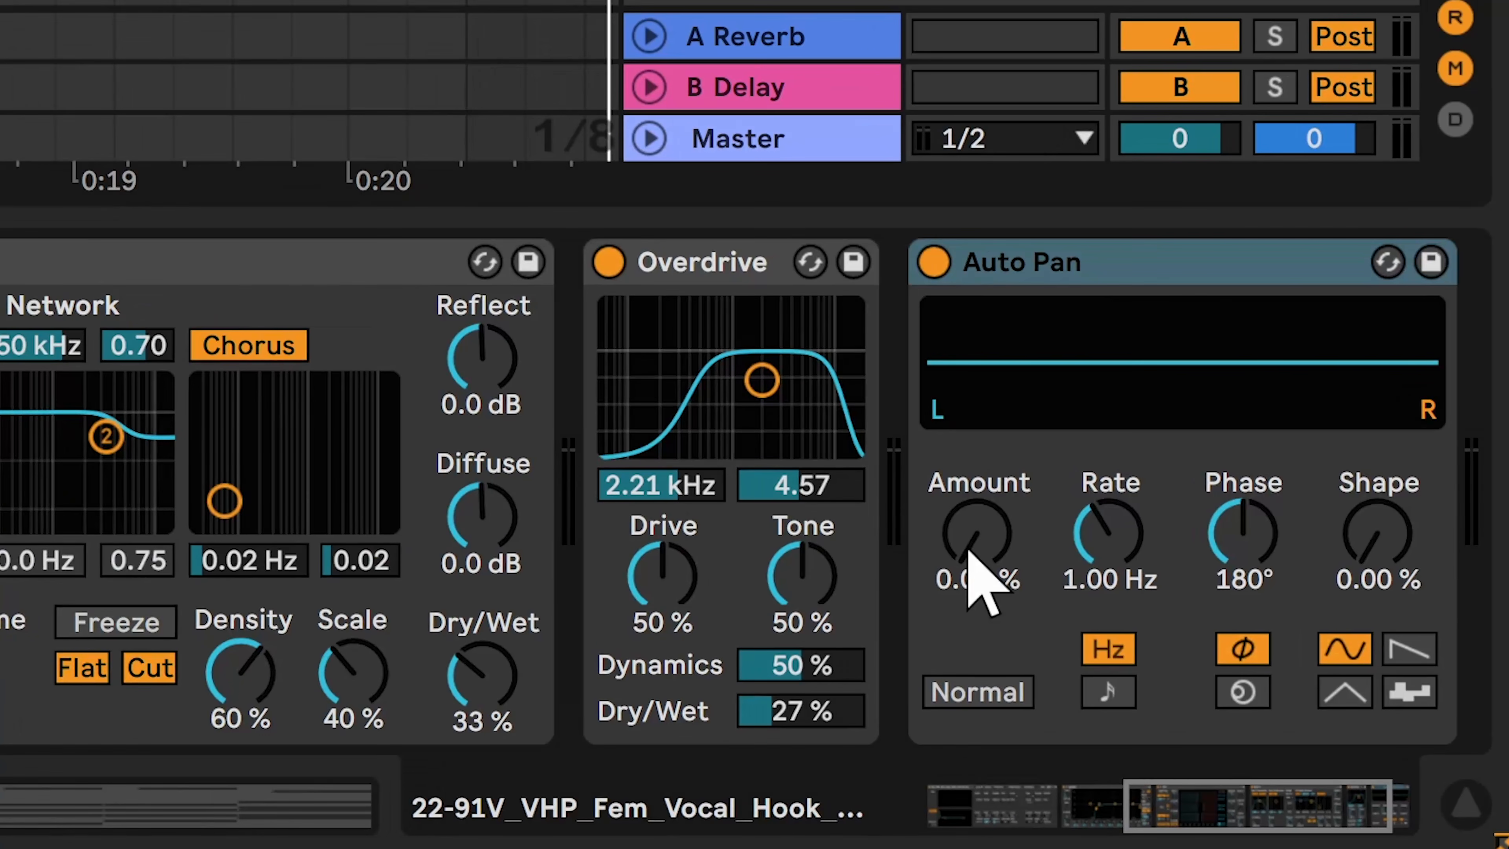
pyautogui.moveTo(969, 549); pyautogui.dragTo(969, 493)
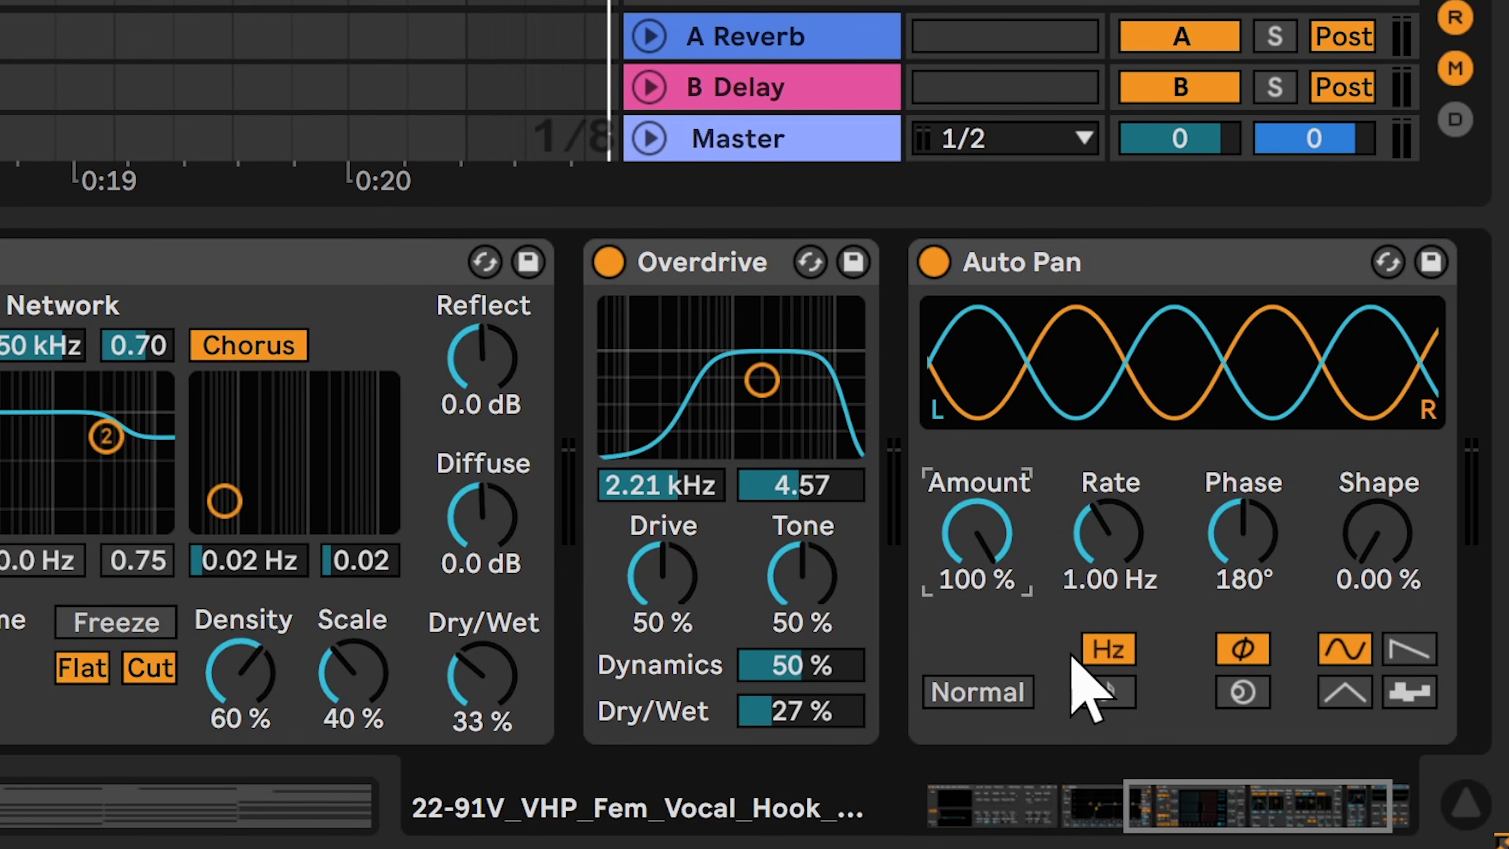
# Sync Auto Pan to the tempo with rate 1/8, phase 0° and offset 183°
pyautogui.click(1107, 691)
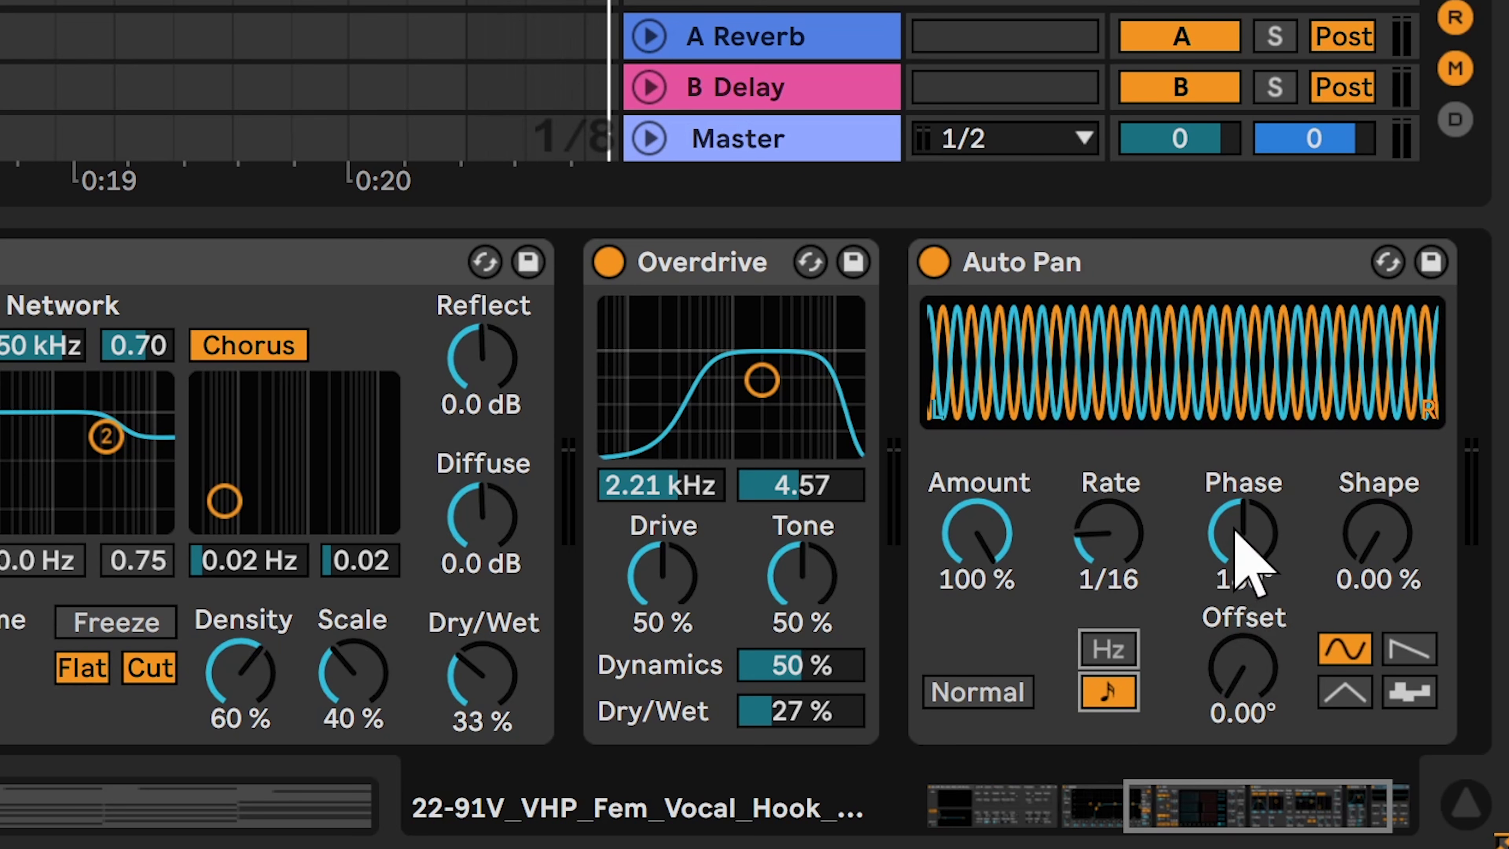
pyautogui.moveTo(1247, 539)
pyautogui.mouseDown()
pyautogui.moveTo(1248, 571)
pyautogui.moveTo(1254, 553)
pyautogui.mouseUp()
pyautogui.moveTo(1245, 683); pyautogui.dragTo(1247, 630)
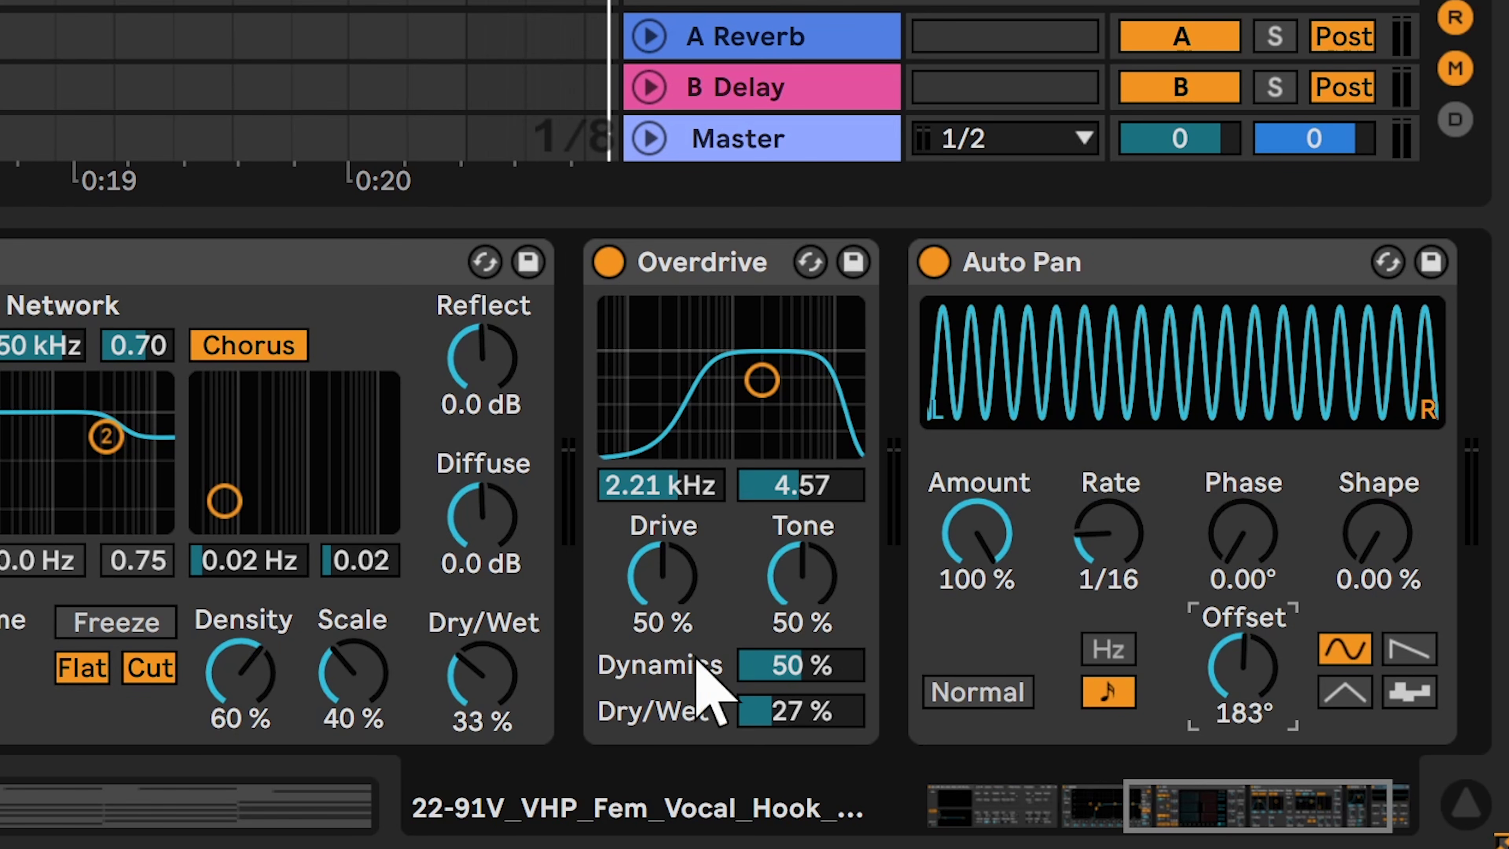
pyautogui.moveTo(1109, 533)
pyautogui.mouseDown()
pyautogui.moveTo(1109, 548)
pyautogui.moveTo(1109, 527)
pyautogui.mouseUp()
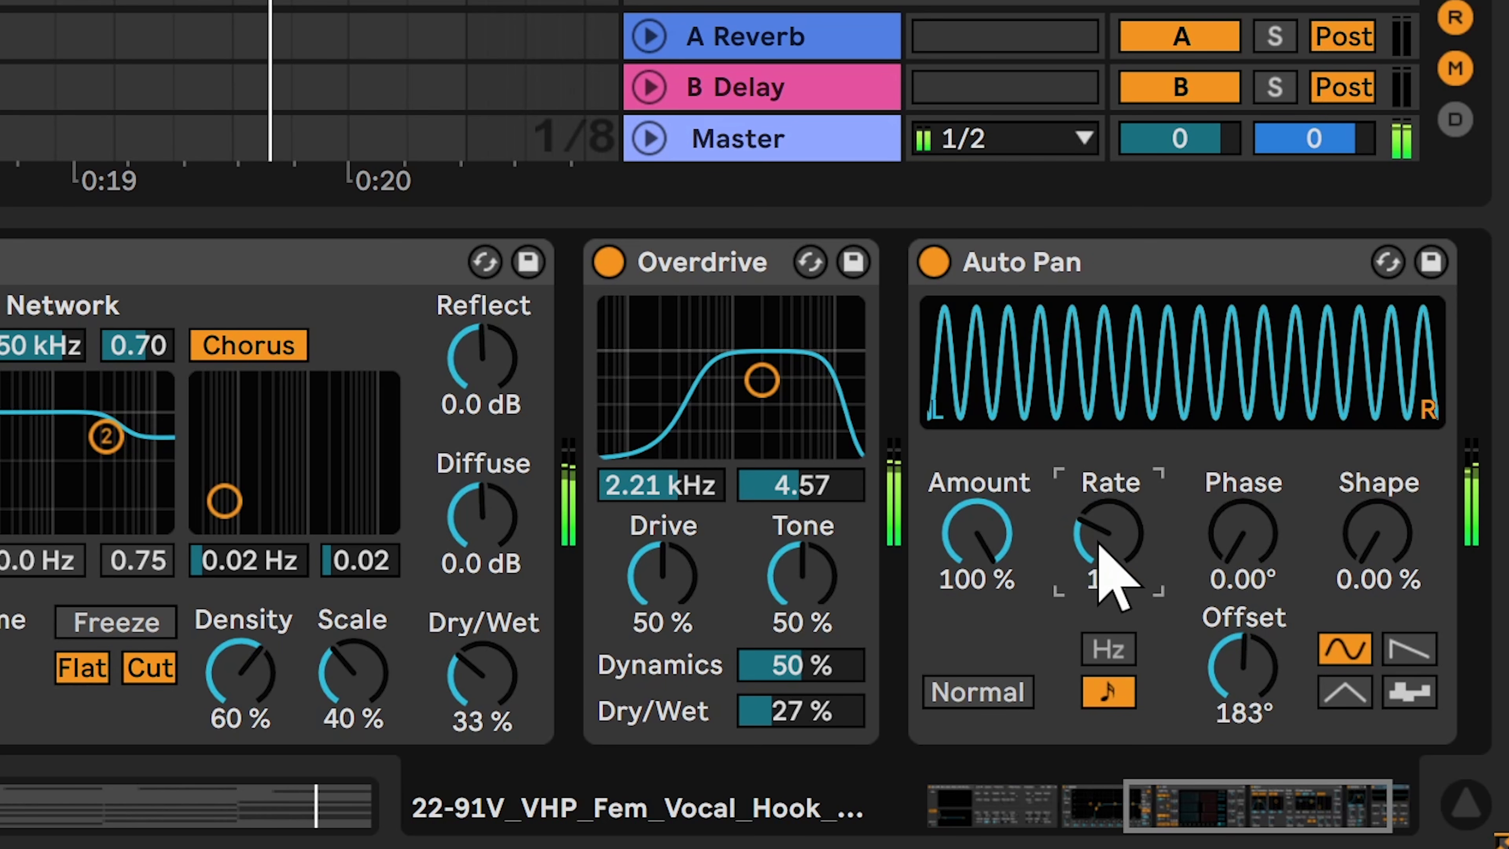
# Show Auto Pan's rate automation and ramp it from 1/32 to 1/8 over the clip's first beat, then audition it
pyautogui.rightClick(1109, 532)
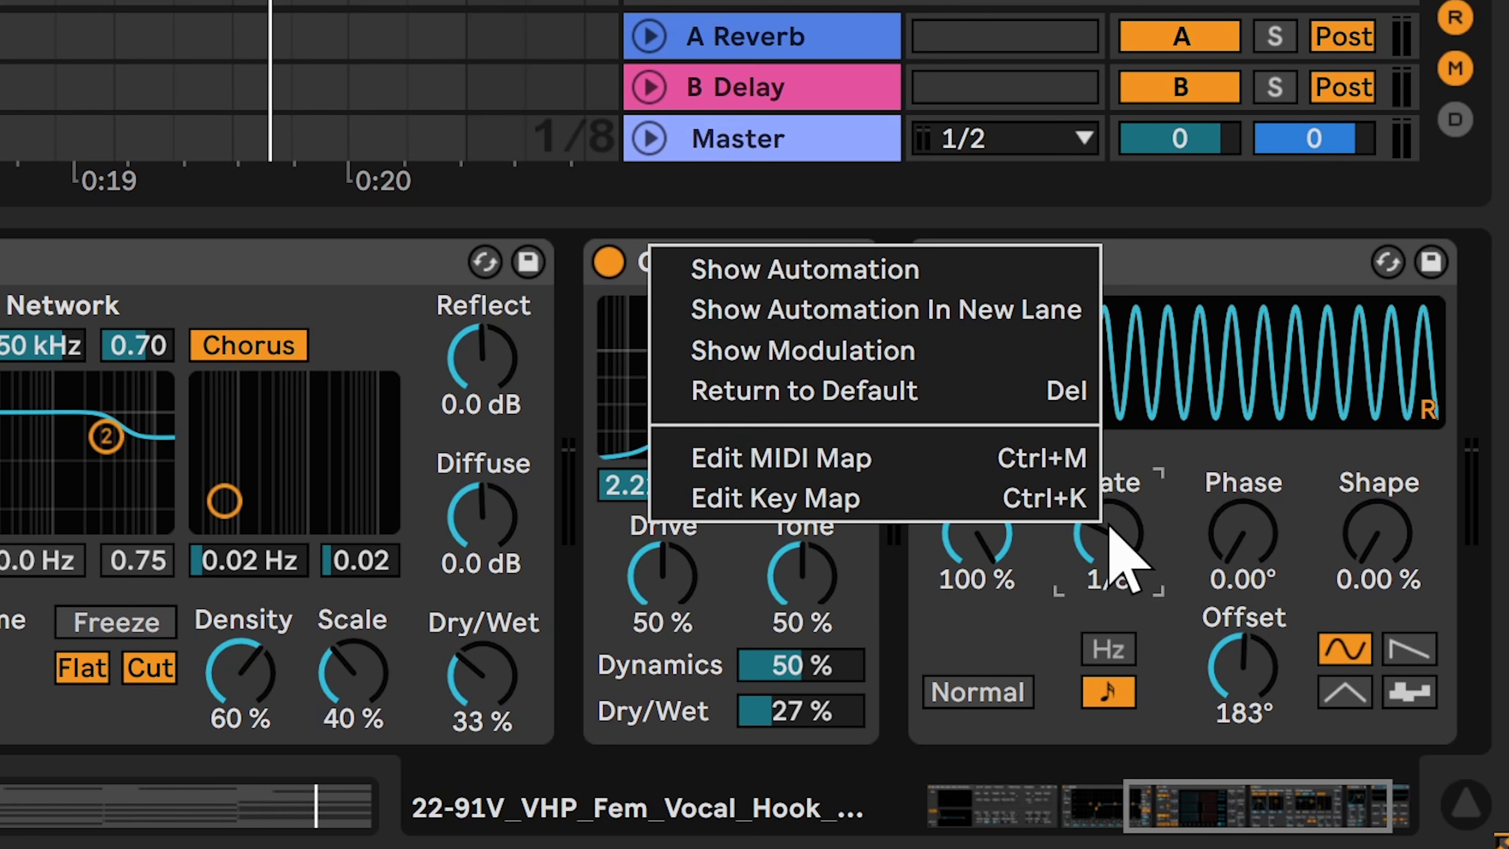
pyautogui.click(966, 275)
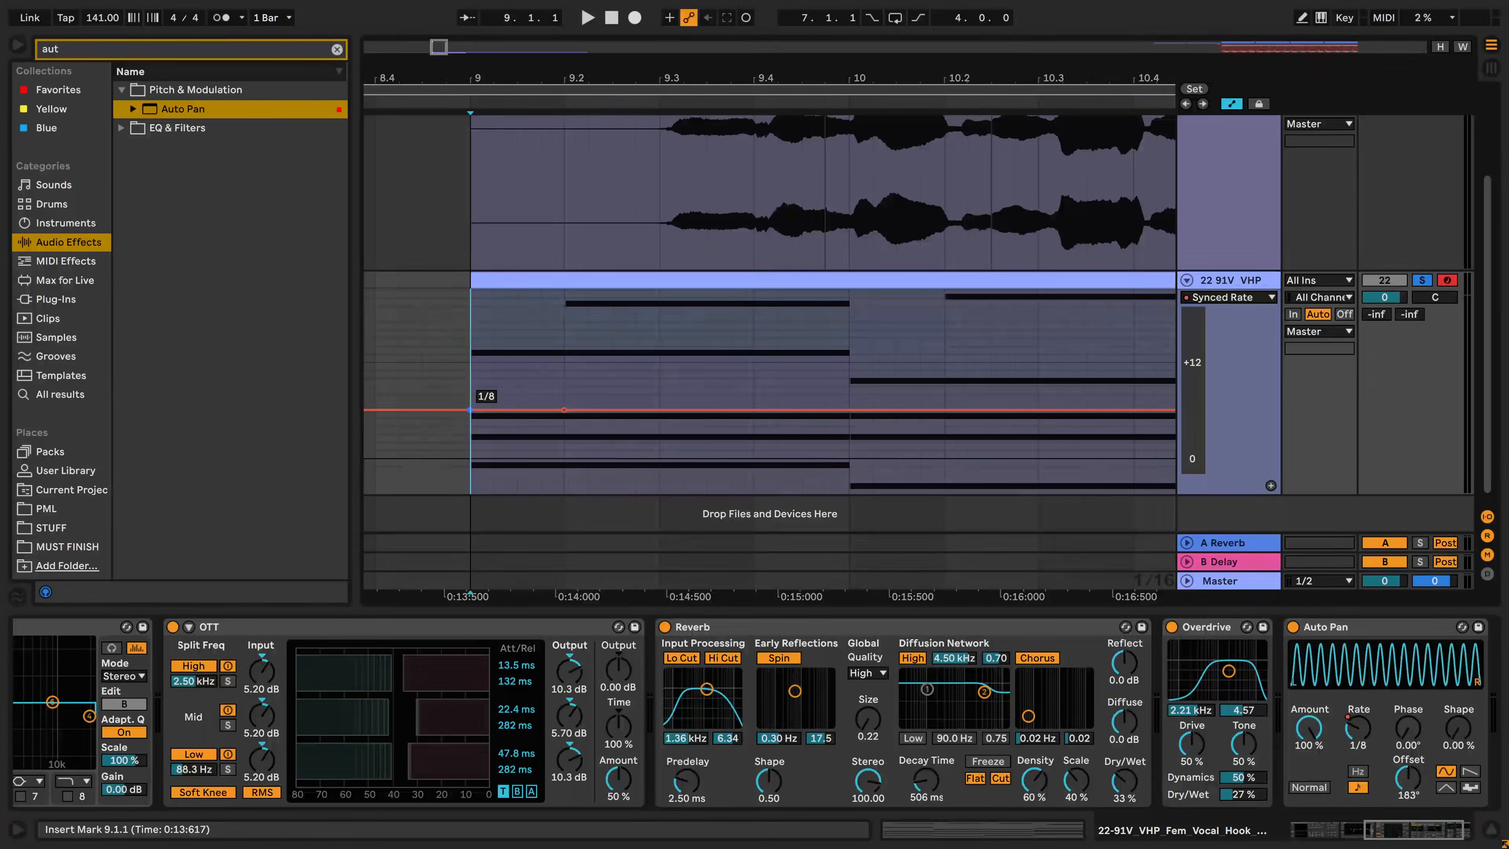
pyautogui.moveTo(469, 409); pyautogui.dragTo(473, 449)
pyautogui.press('space')
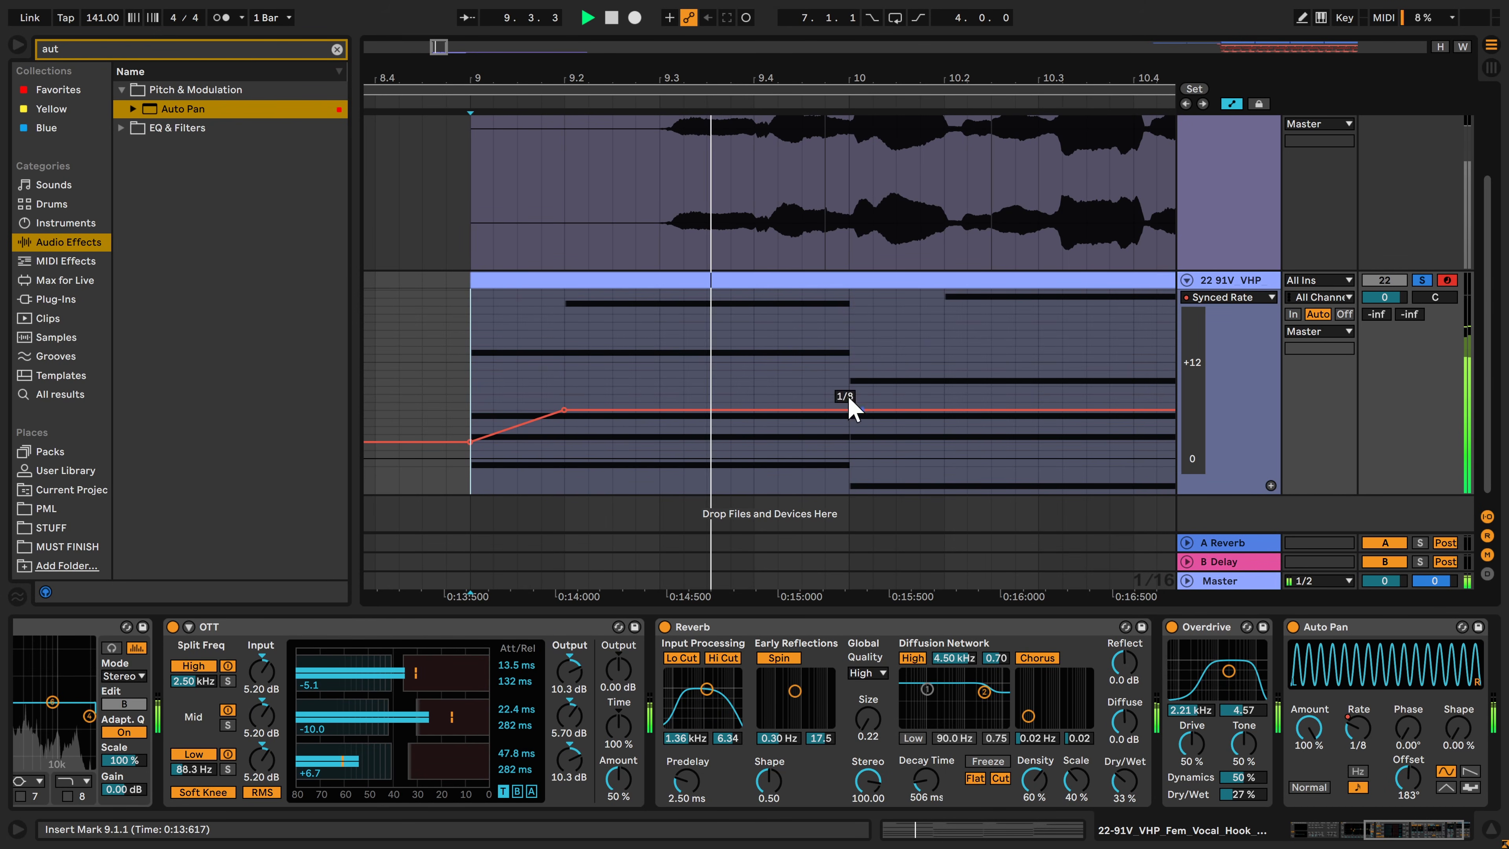
# Duplicate the rate automation of bar 9 across bars 10 to 12 and audition the chords
pyautogui.moveTo(851, 377); pyautogui.dragTo(472, 377)
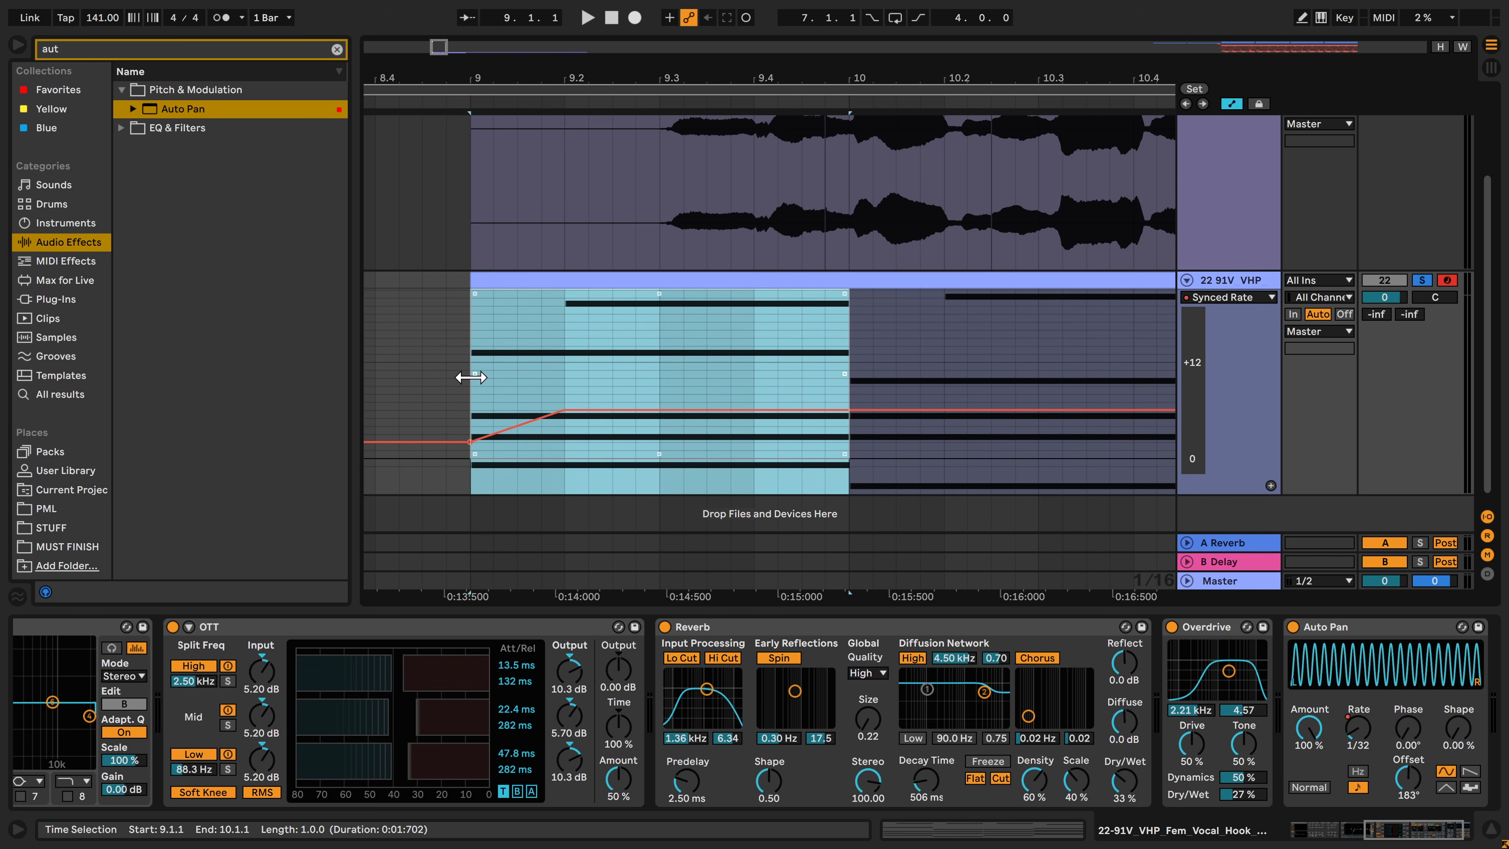
pyautogui.hotkey('ctrl', 'd')
pyautogui.hotkey('ctrl', 'd')
pyautogui.hotkey('ctrl', 'd')
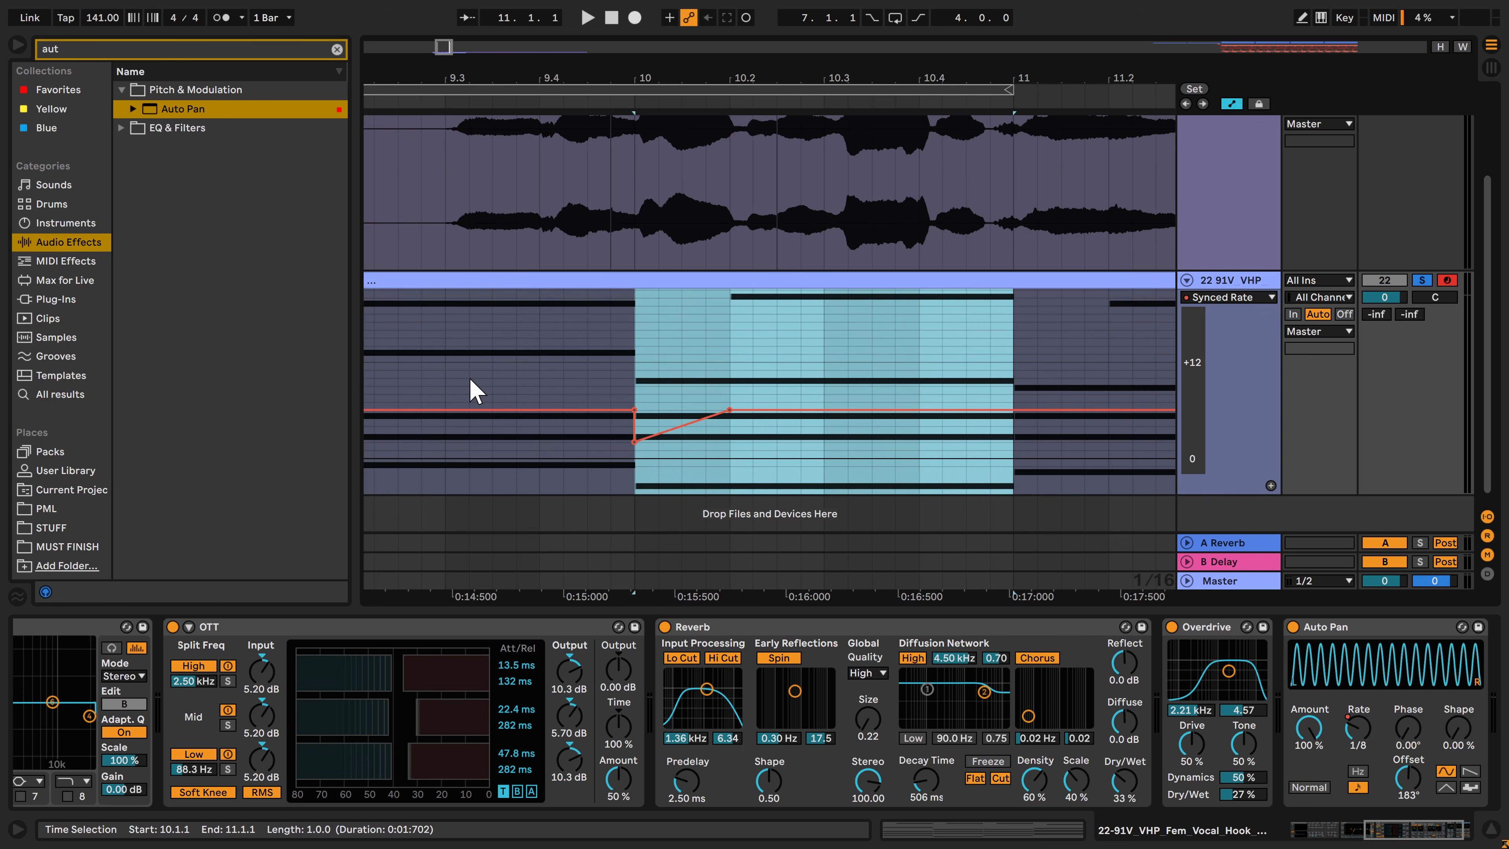
pyautogui.scroll(-4, 609, 378)
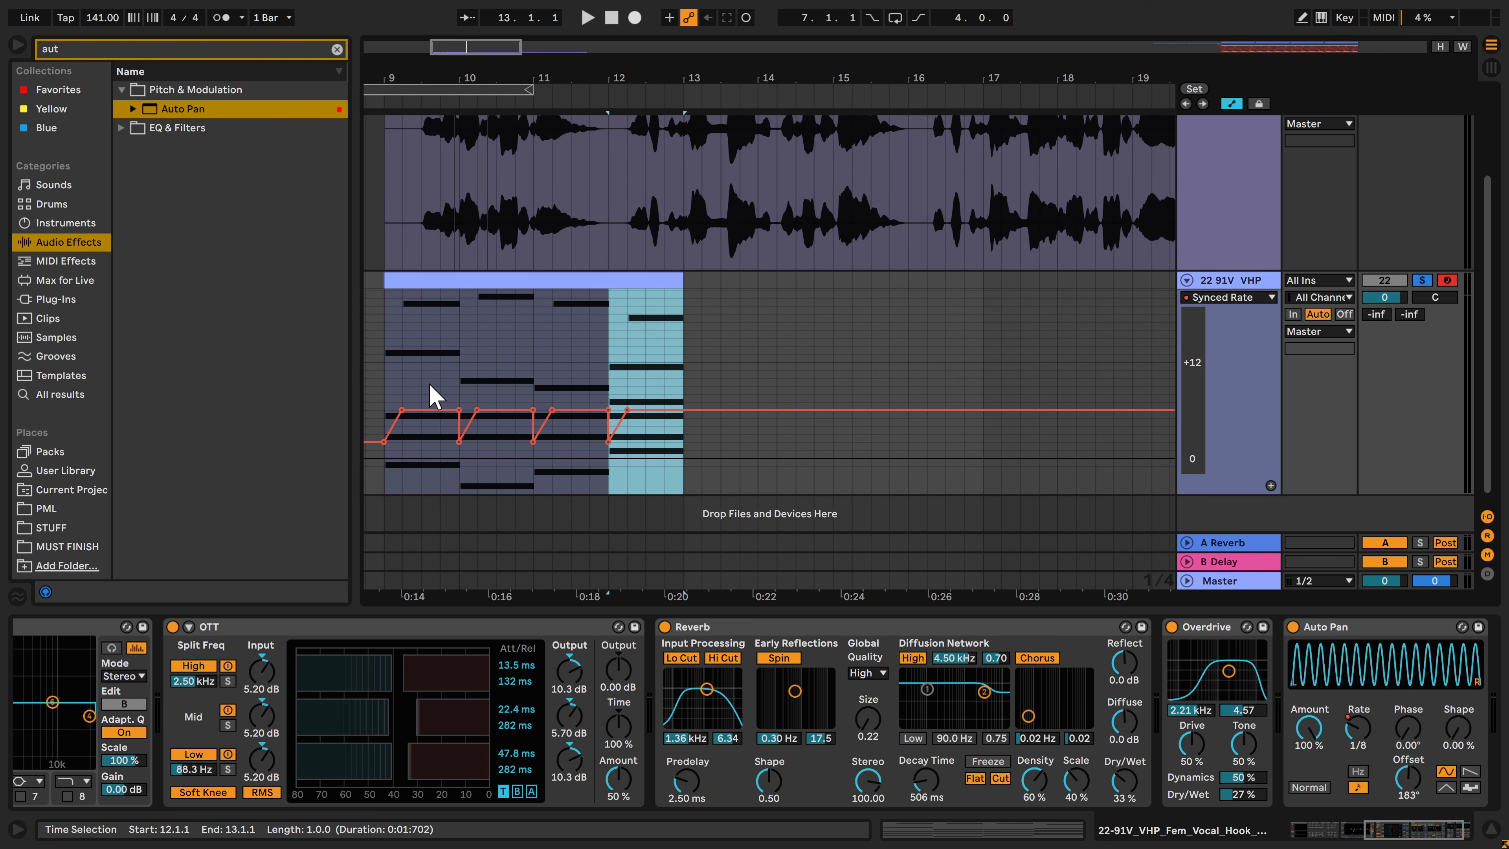
pyautogui.scroll(4, 432, 392)
pyautogui.click(394, 387)
pyautogui.press('space')
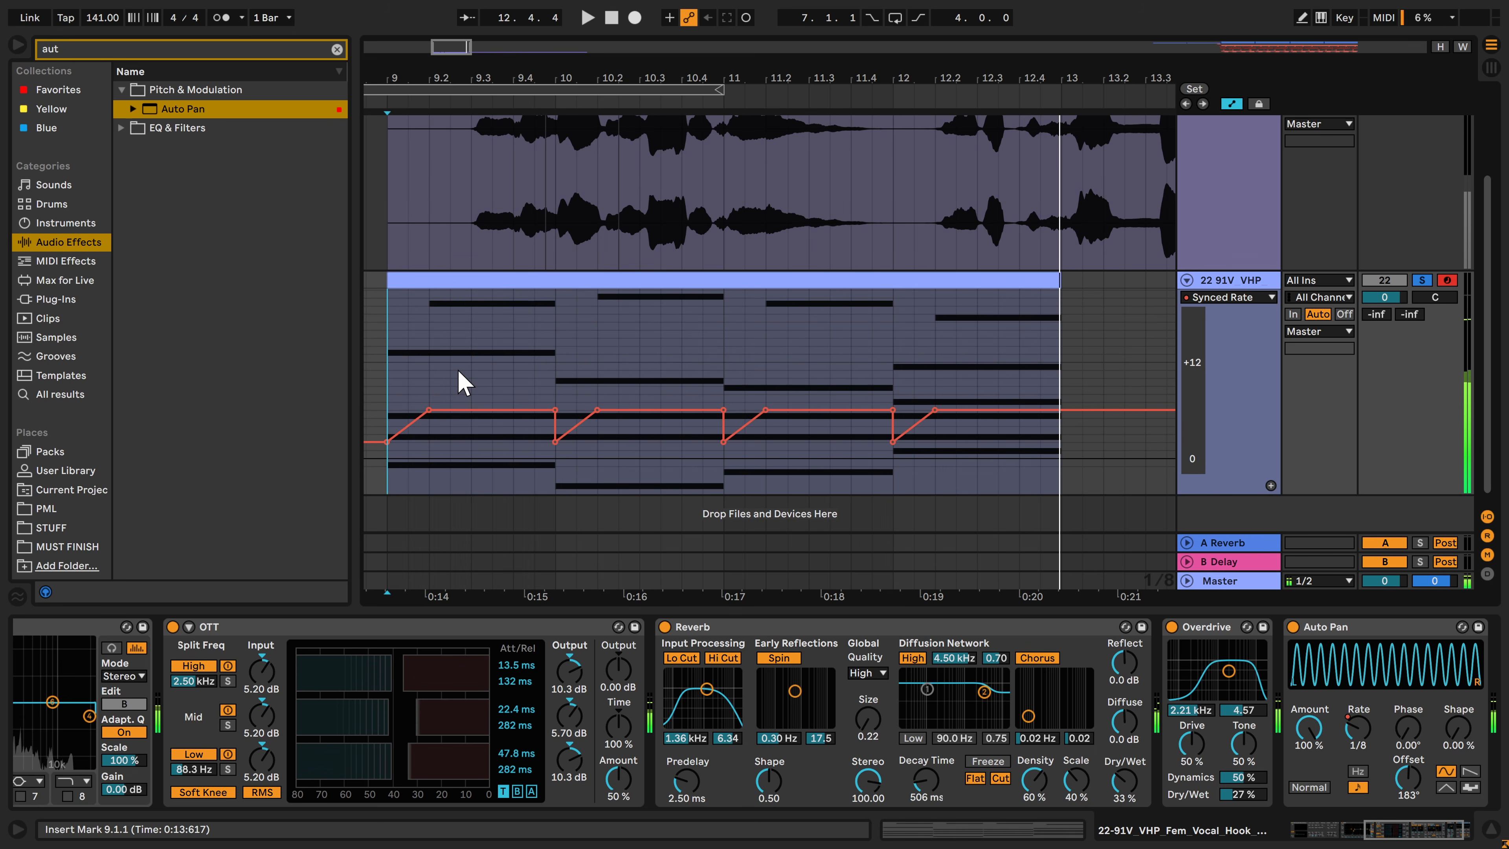
pyautogui.press('space')
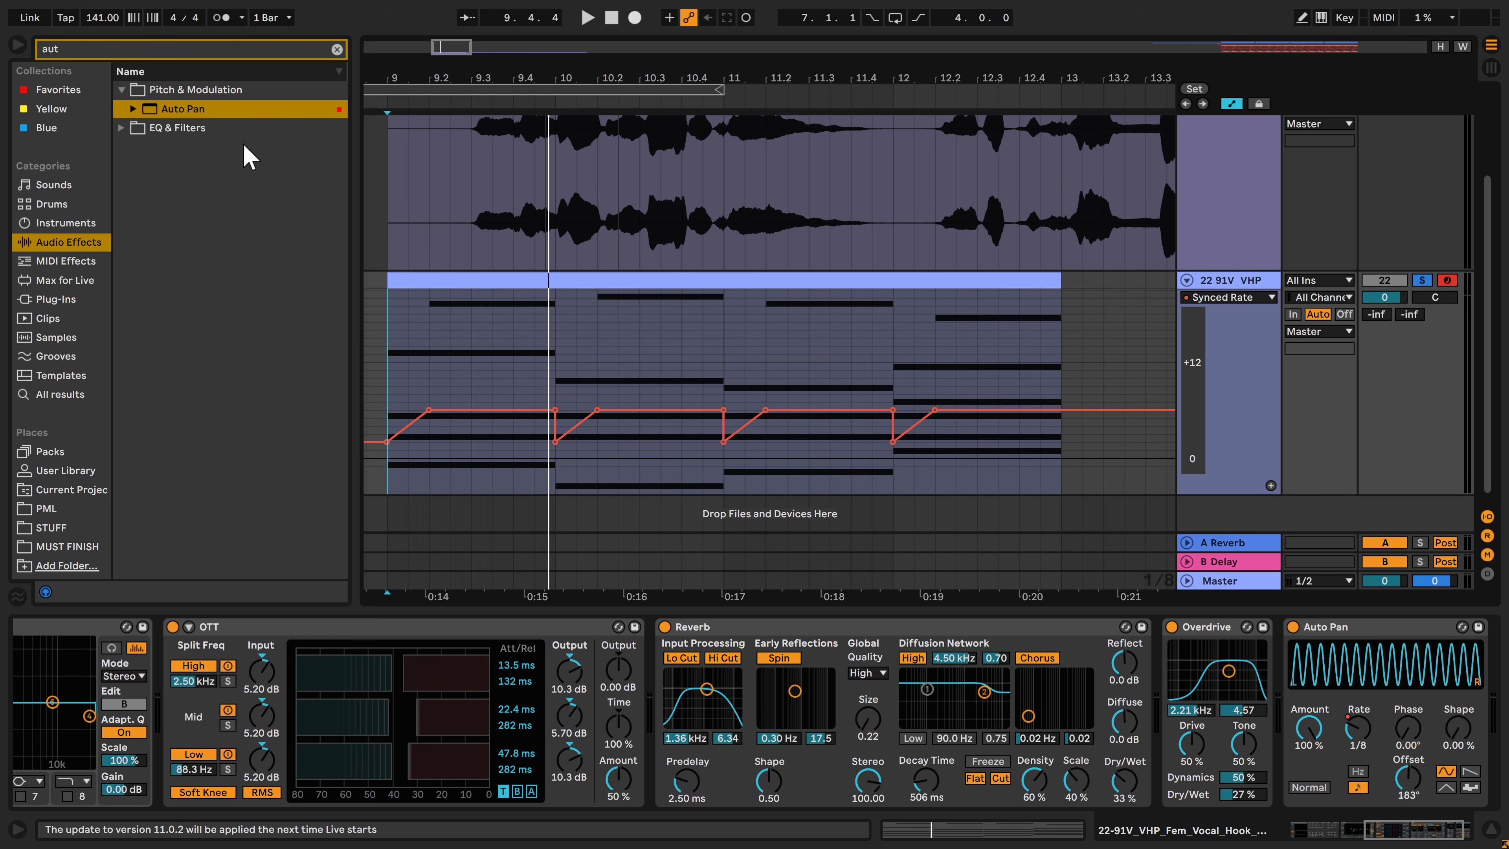
# Add a second Auto Pan after the first, with a tempo-synced rate of 1/8 and an amount of 21.4 %
pyautogui.doubleClick(162, 109)
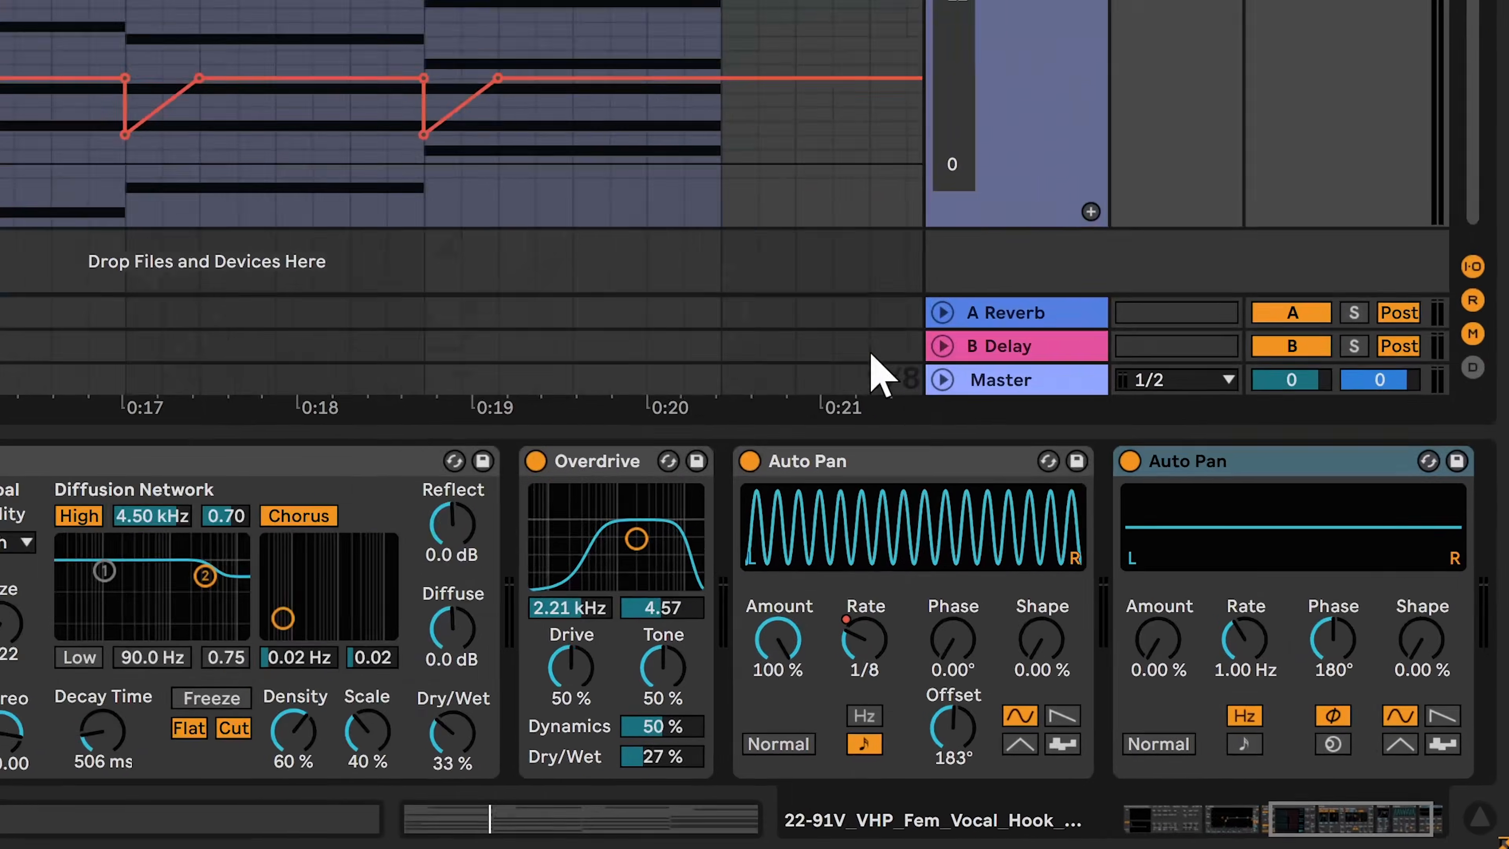
pyautogui.click(1357, 786)
pyautogui.press('space')
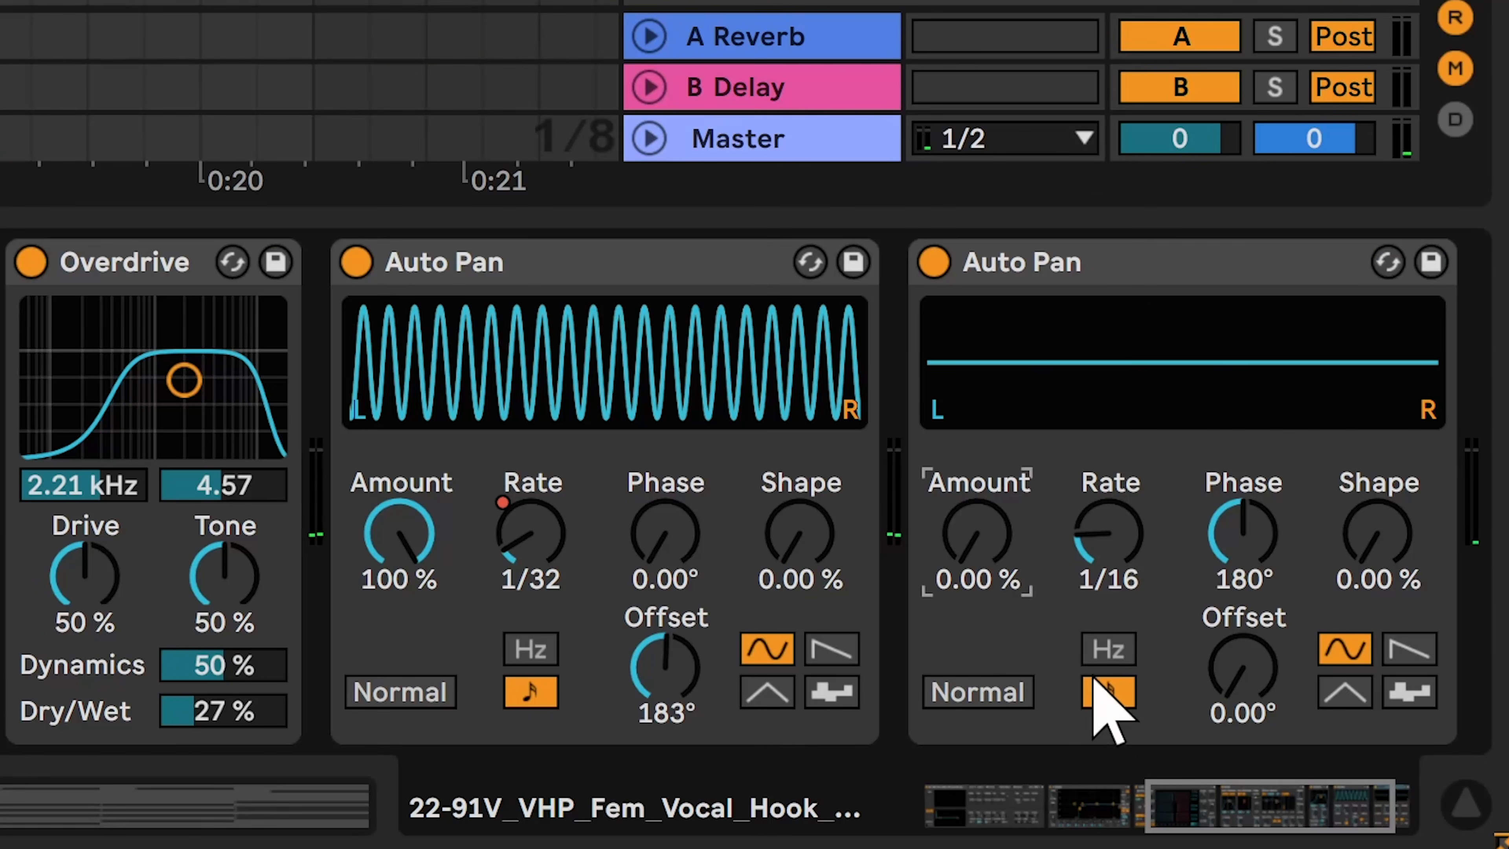
pyautogui.click(1109, 535)
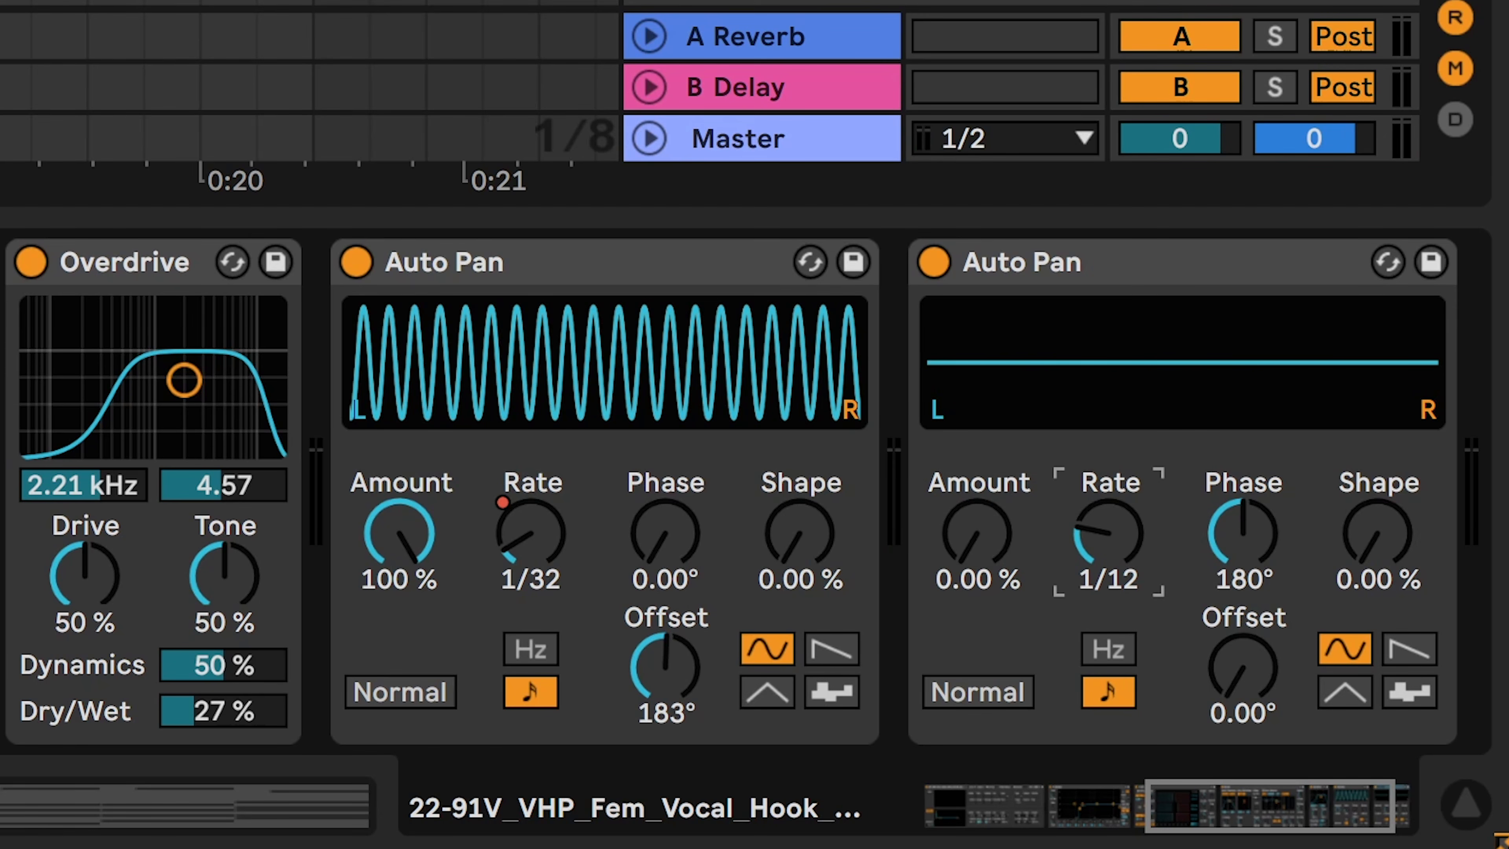
pyautogui.moveTo(1109, 535); pyautogui.dragTo(1095, 539)
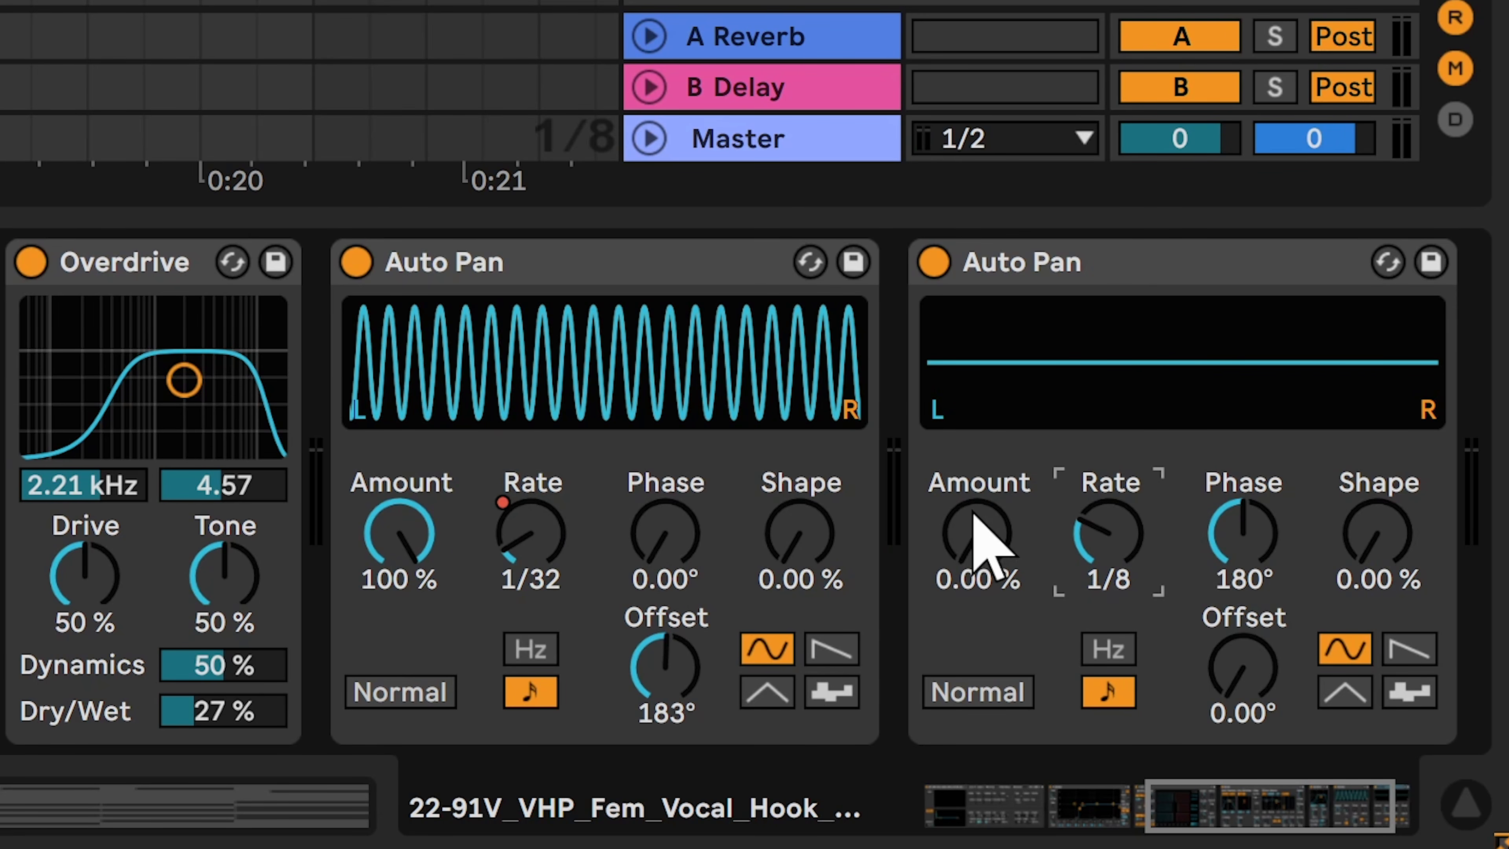
pyautogui.moveTo(975, 514); pyautogui.dragTo(974, 483)
pyautogui.moveTo(977, 538)
pyautogui.mouseDown()
pyautogui.moveTo(975, 417)
pyautogui.moveTo(979, 541)
pyautogui.mouseUp()
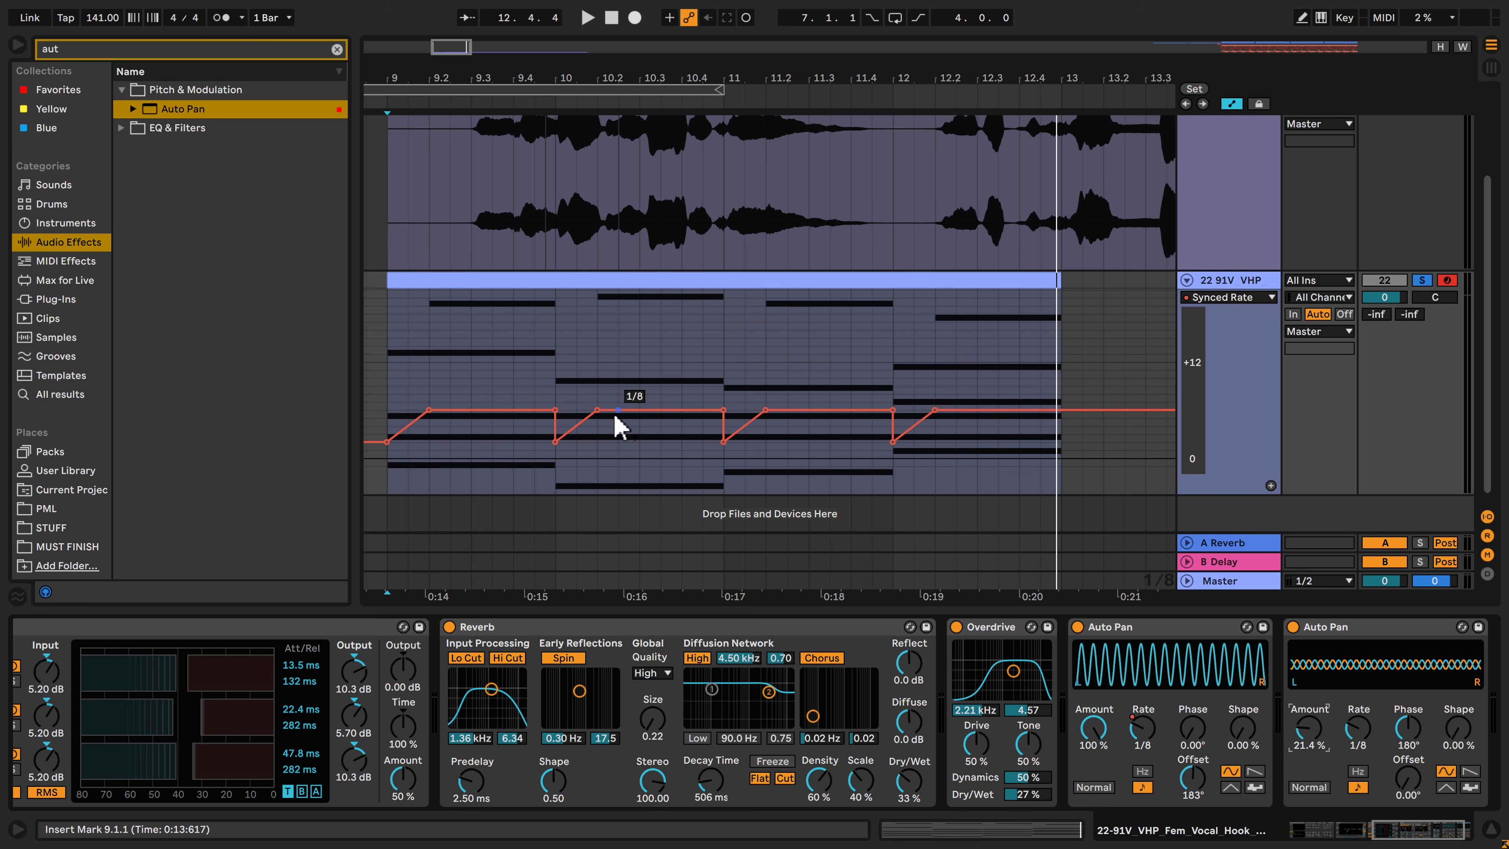
pyautogui.press('space')
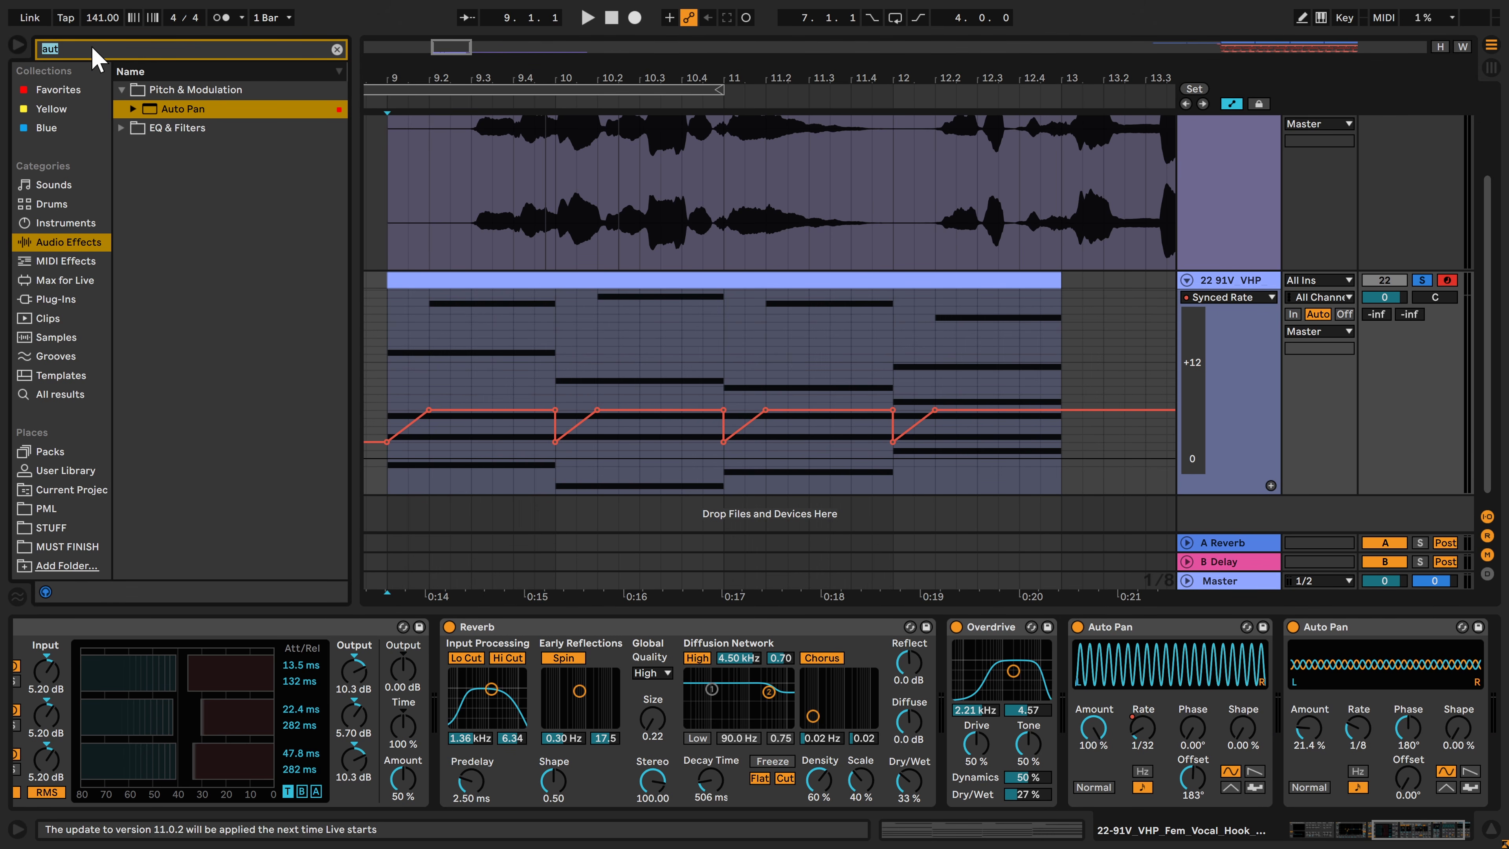
# Find EQ Eight and add another one after the second Auto Pan
pyautogui.write('eq')
pyautogui.click(118, 108)
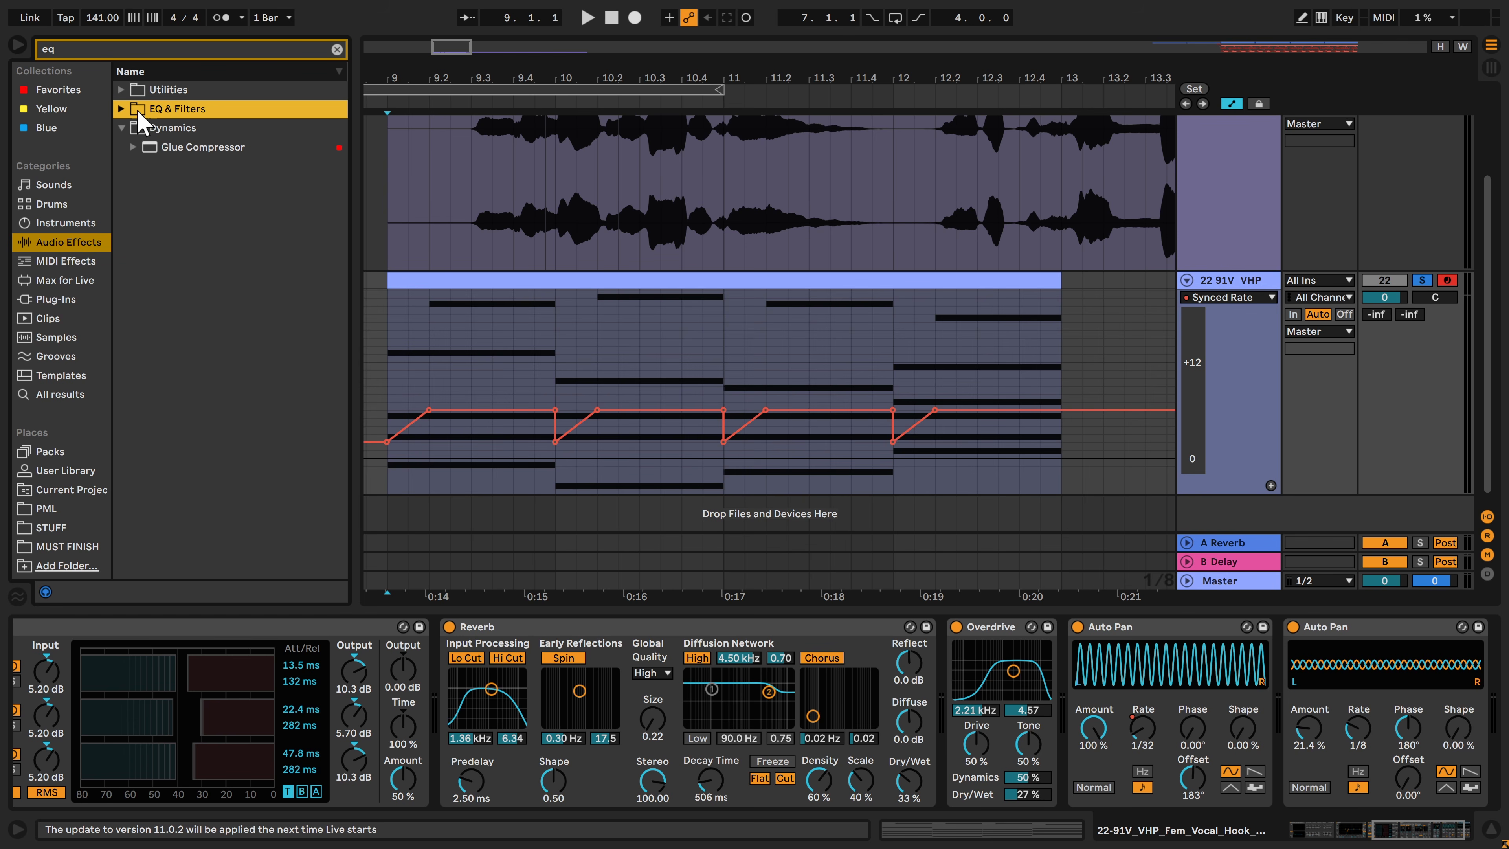
pyautogui.doubleClick(172, 147)
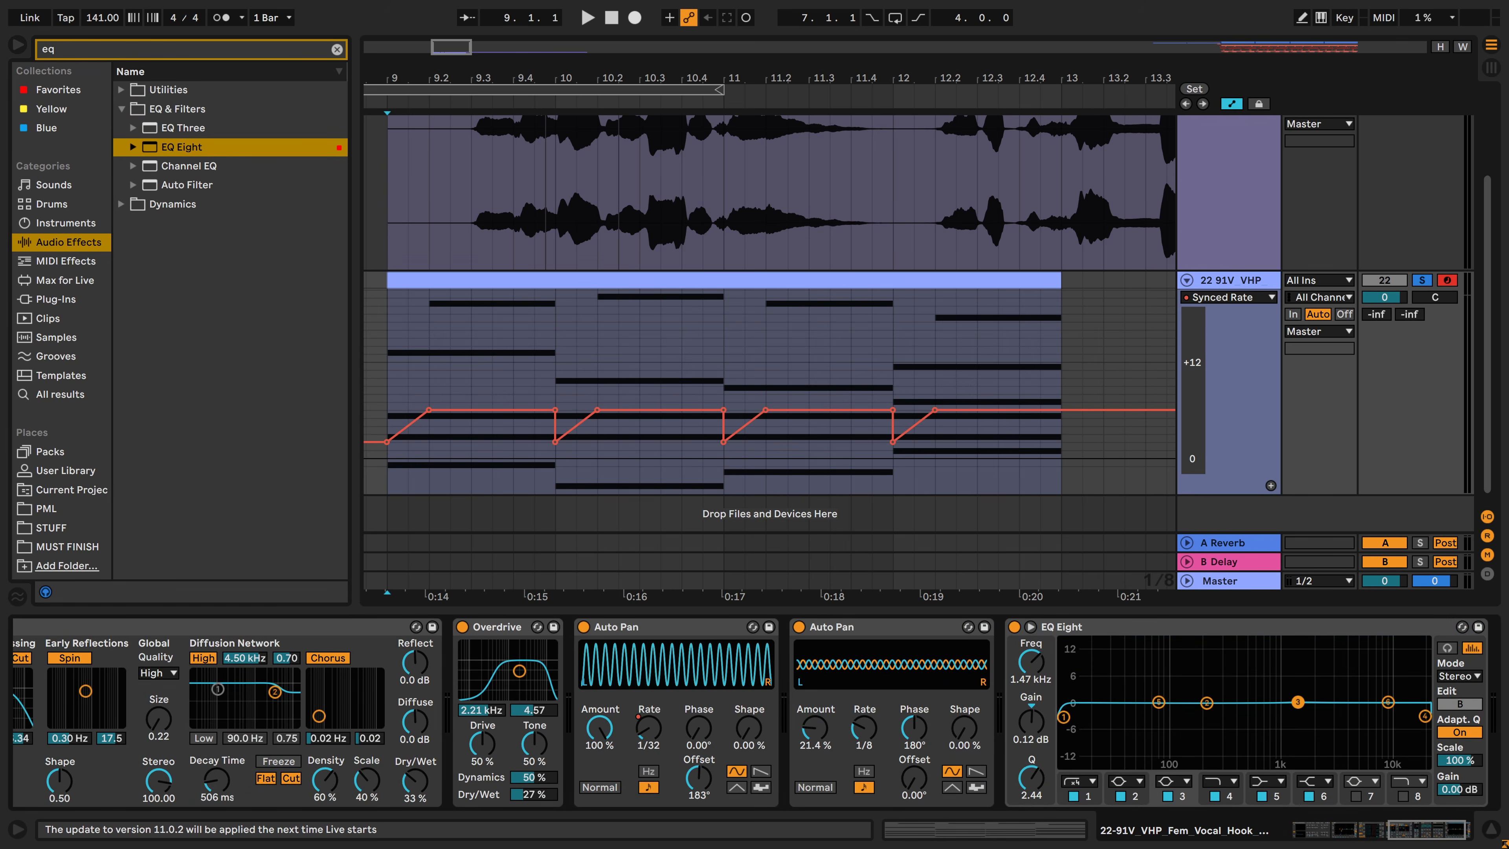
# Cut about 2 dB around 4.17 kHz in the last EQ Eight and compare the sound with the EQ bypassed
pyautogui.moveTo(1302, 700); pyautogui.dragTo(1349, 676)
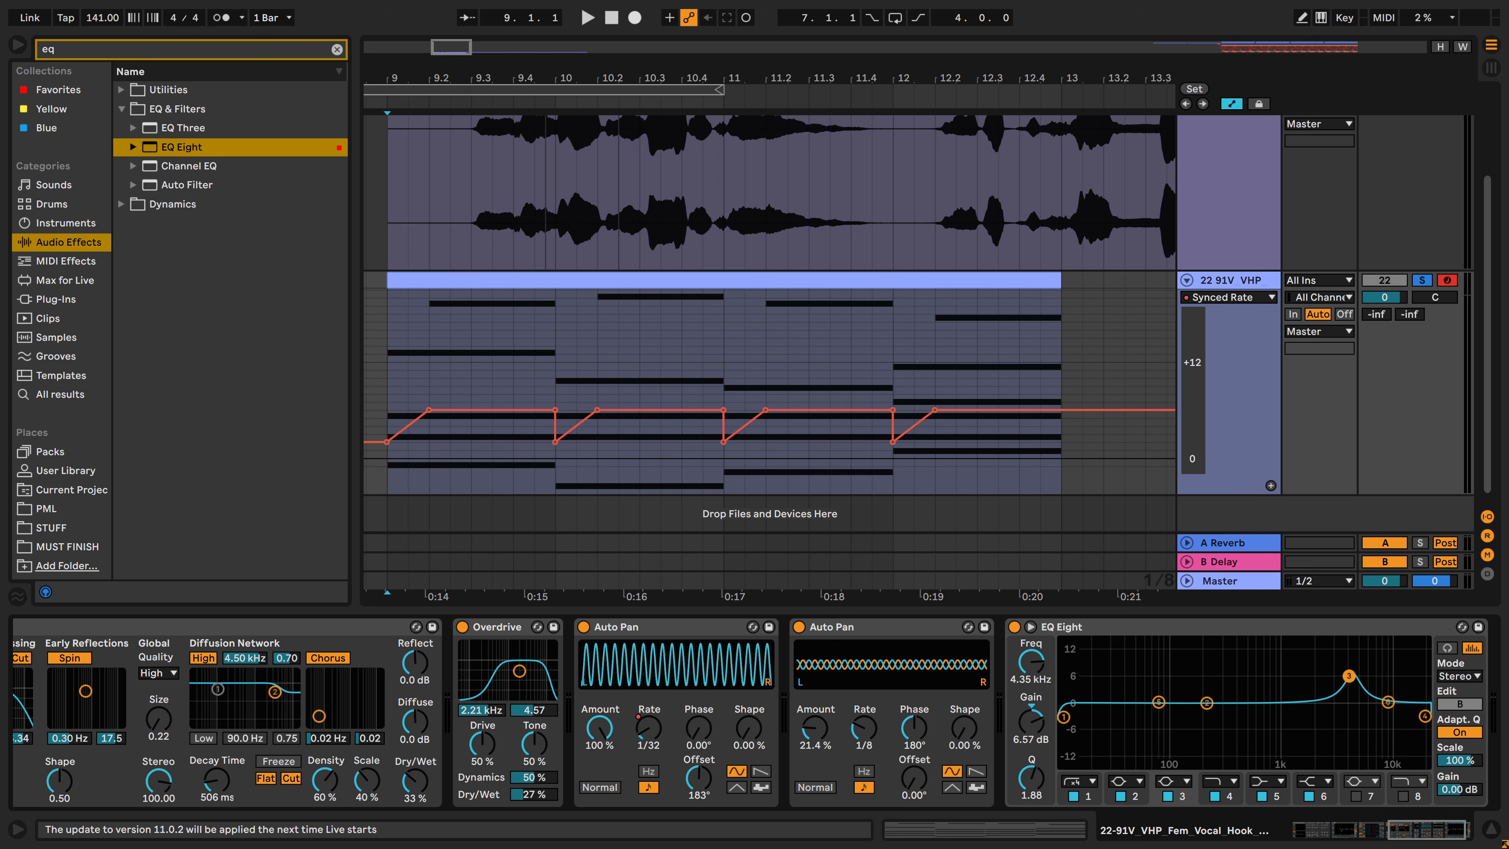
pyautogui.press('space')
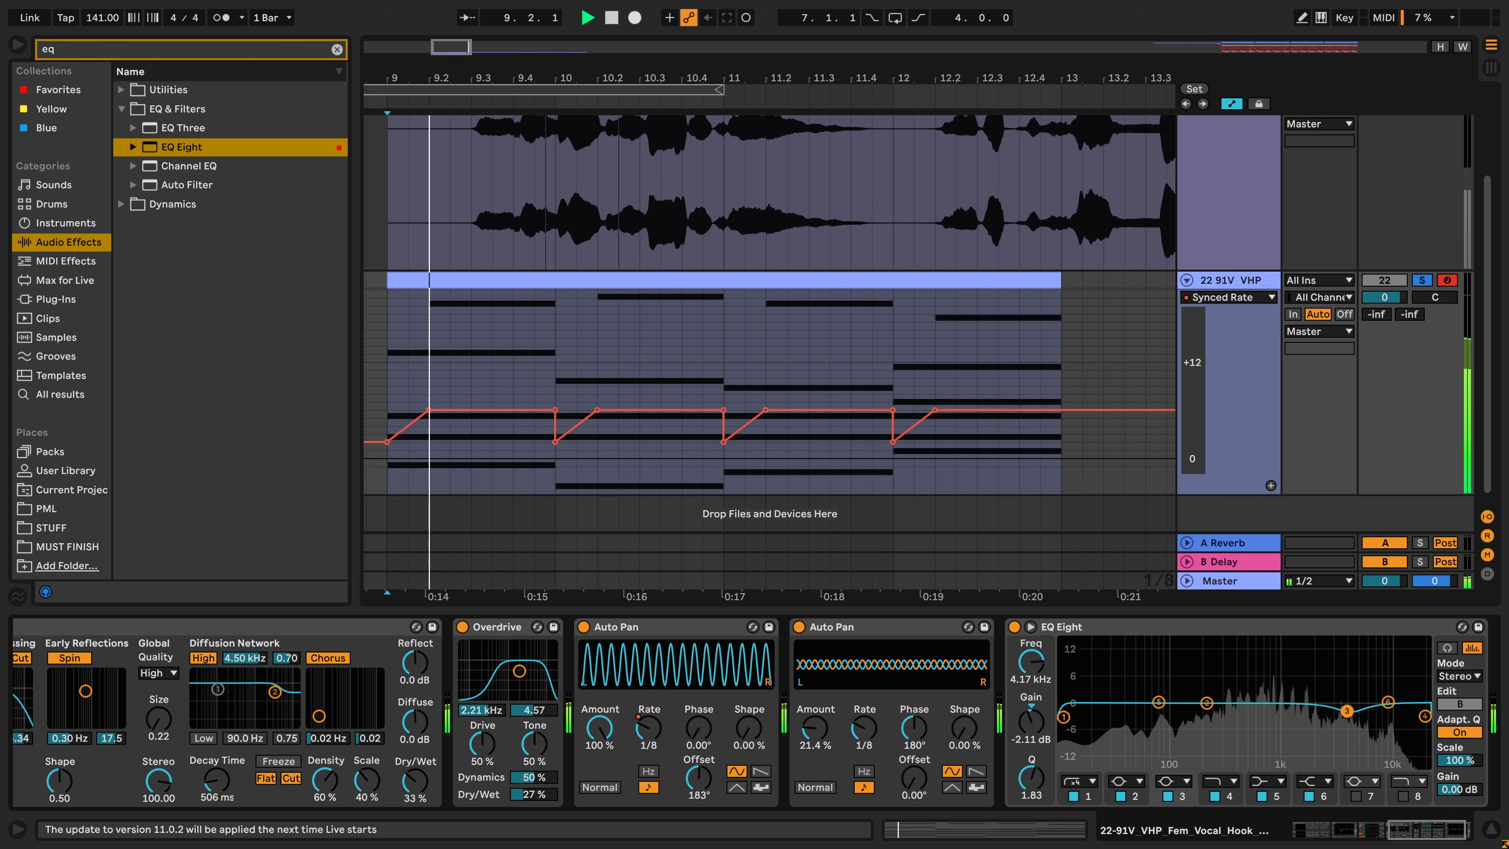
pyautogui.moveTo(1332, 678); pyautogui.dragTo(1346, 711)
pyautogui.click(1014, 627)
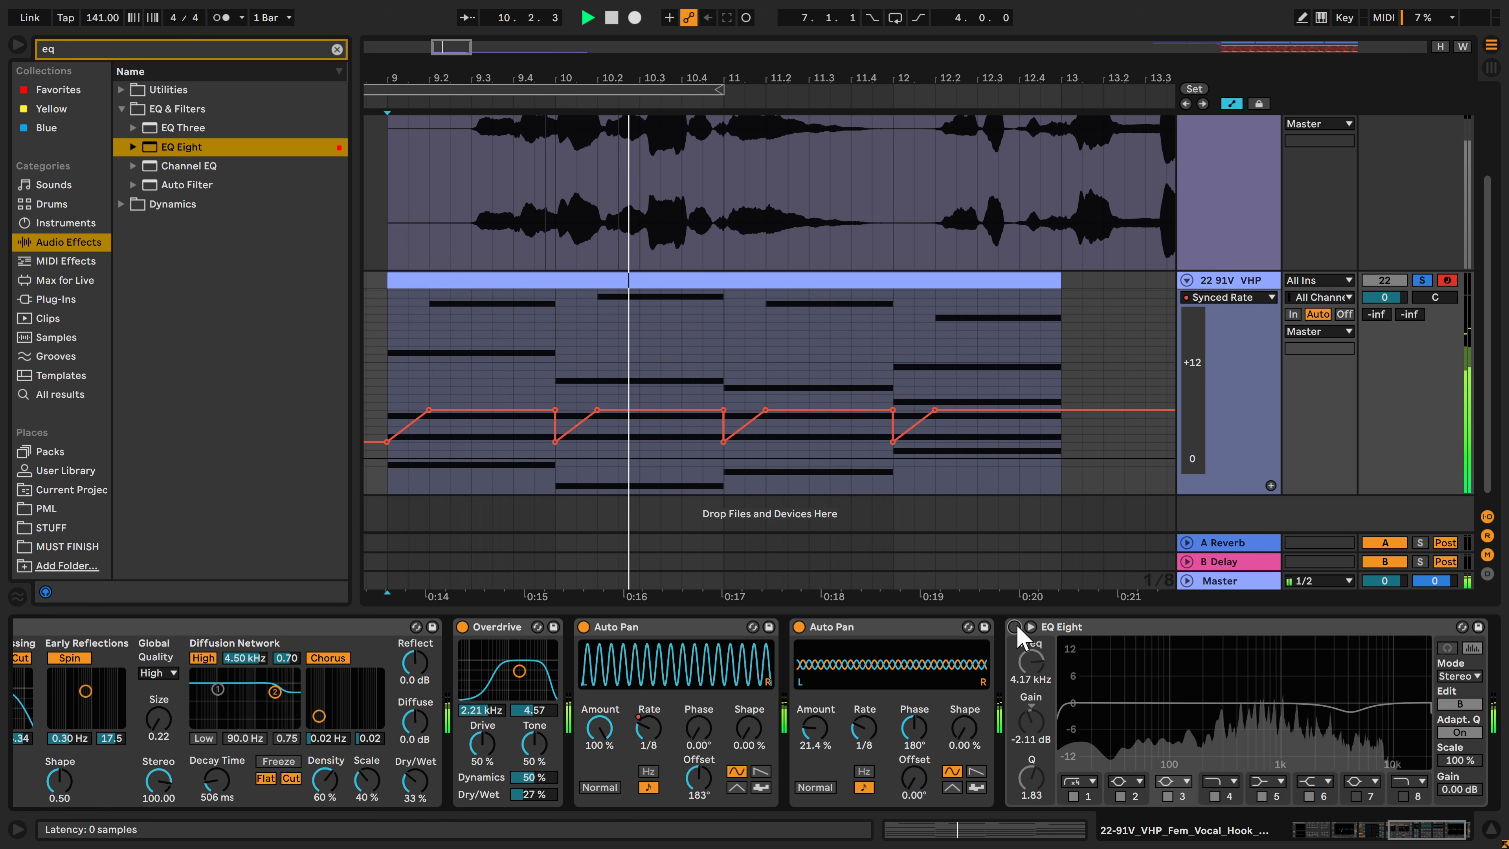
pyautogui.click(1015, 627)
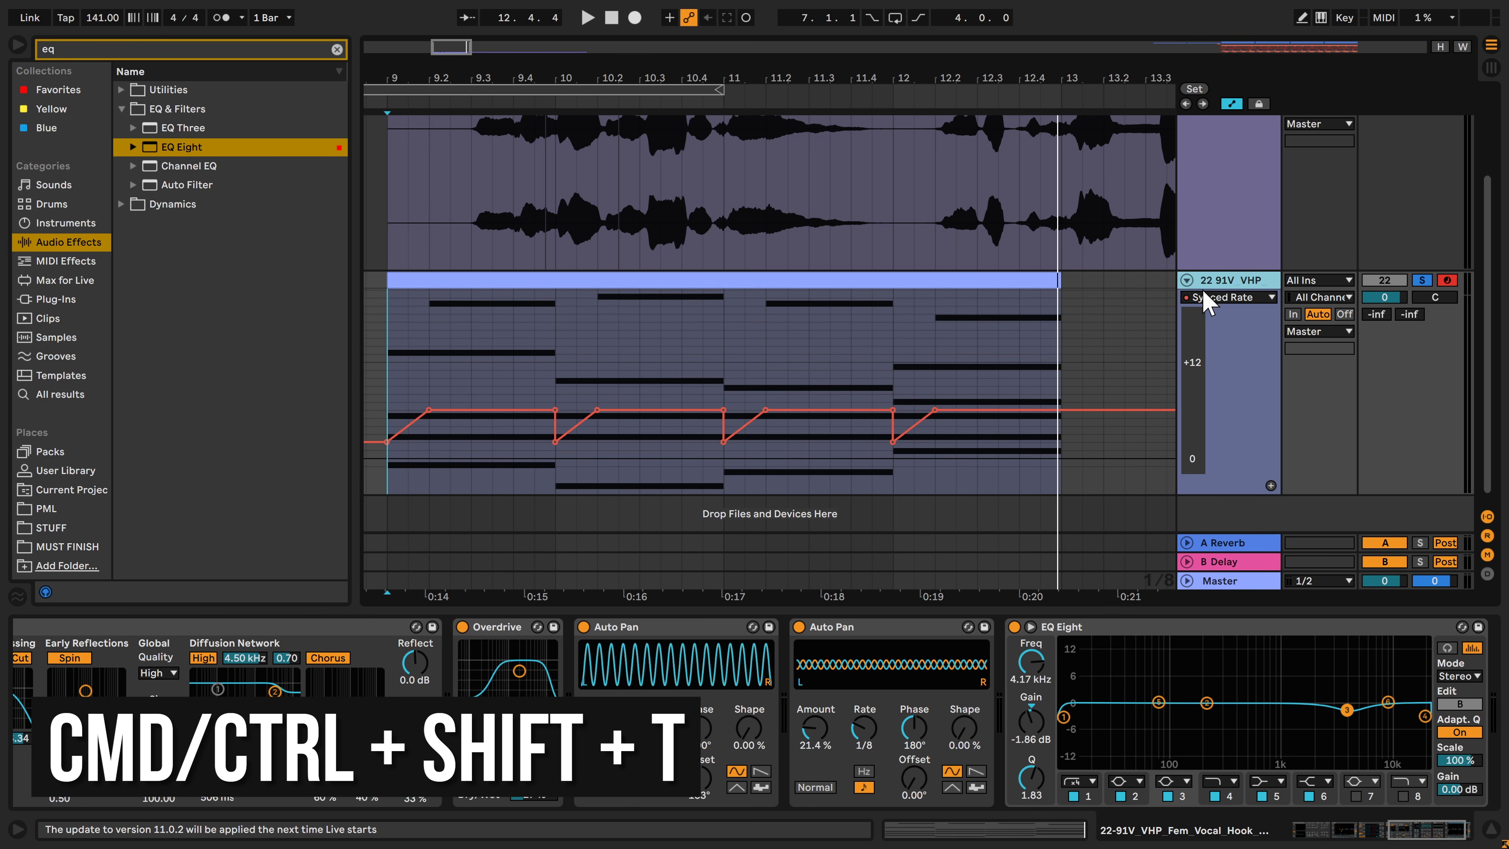
# Insert a new MIDI track below the vocal chords and copy the chord clip onto it at bar 9
pyautogui.hotkey('ctrl', 'shift', 't')
pyautogui.click(940, 184)
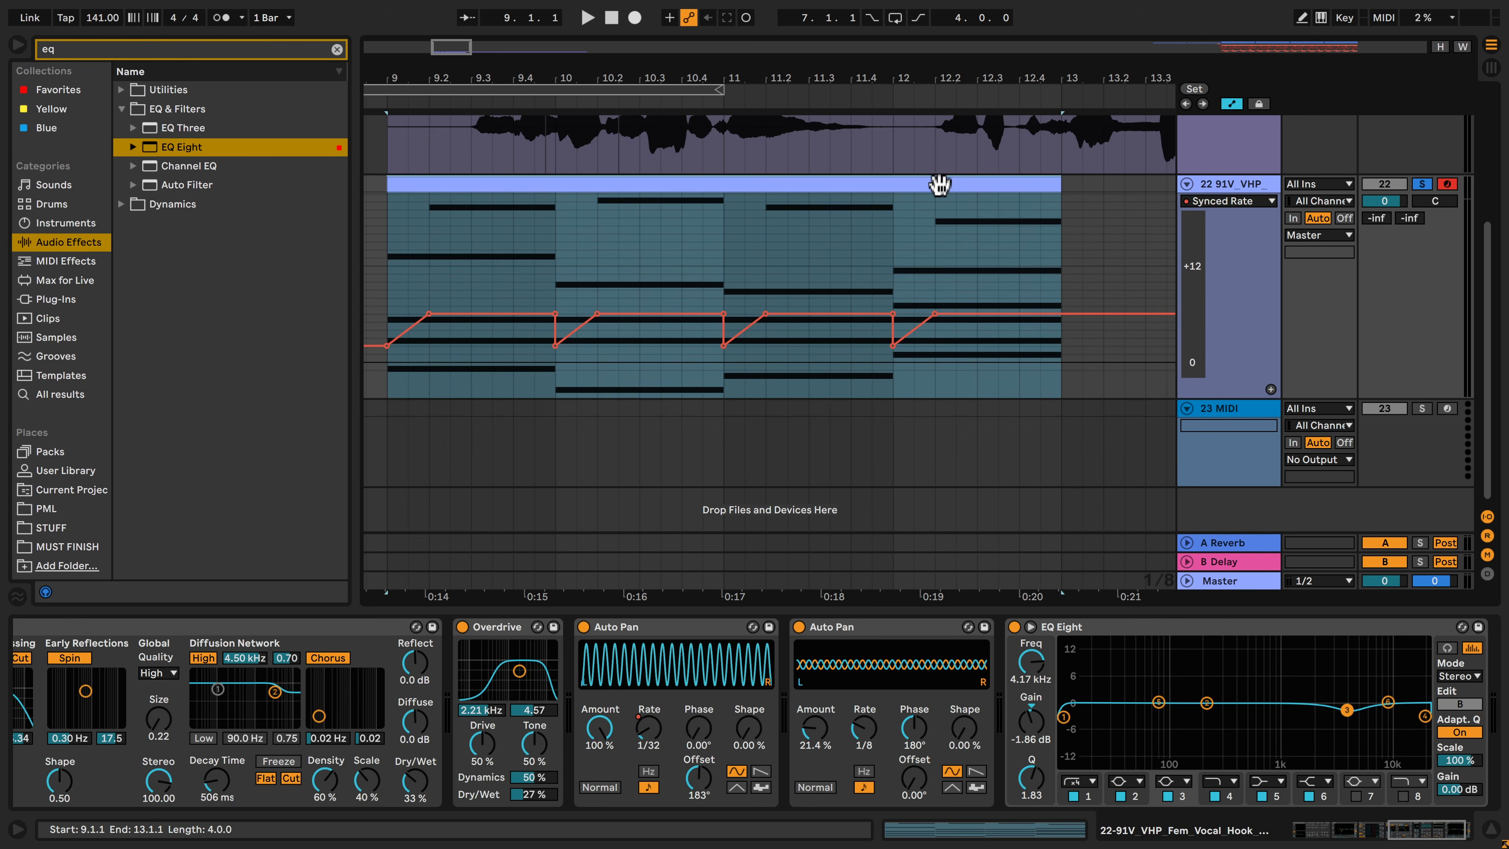
pyautogui.moveTo(940, 184); pyautogui.dragTo(945, 235)
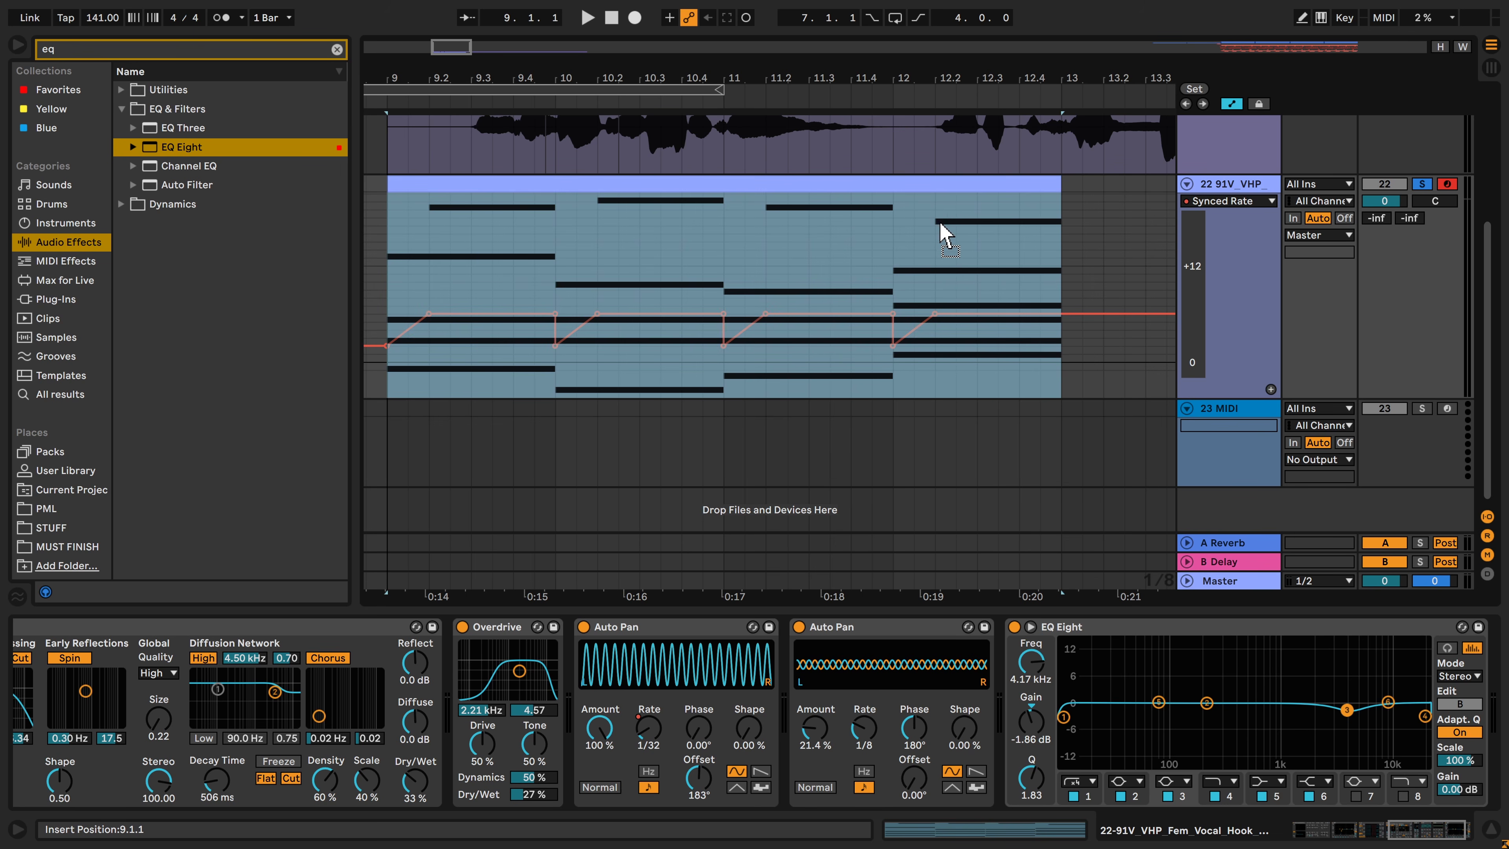
pyautogui.moveTo(945, 356); pyautogui.dragTo(939, 450)
# Open the copied clip and delete the upper chord notes, keeping only the lowest bass note of each bar
pyautogui.doubleClick(895, 406)
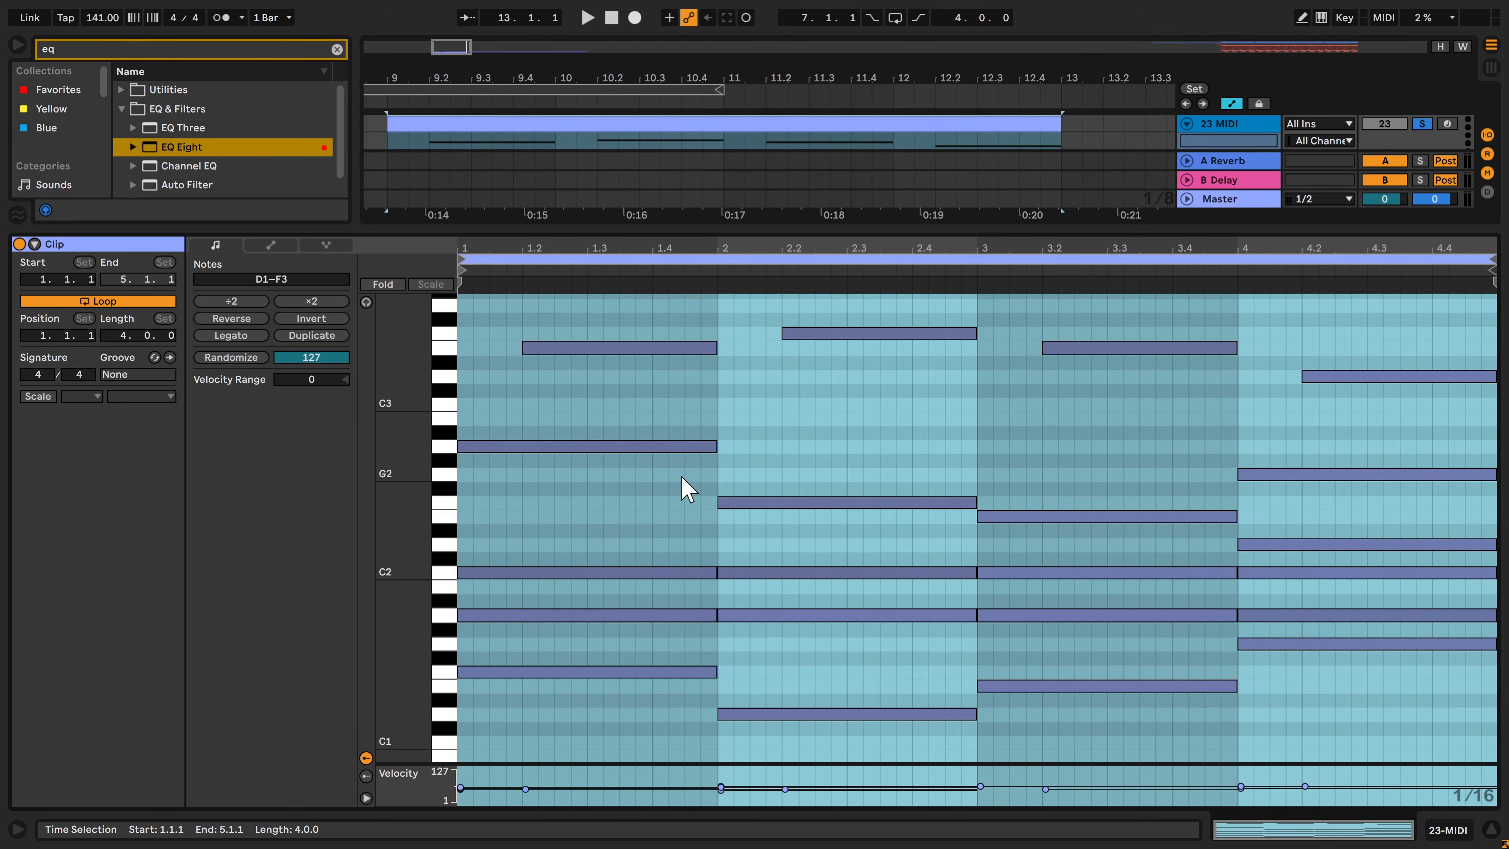
pyautogui.moveTo(533, 627); pyautogui.dragTo(1378, 297)
pyautogui.press('Delete')
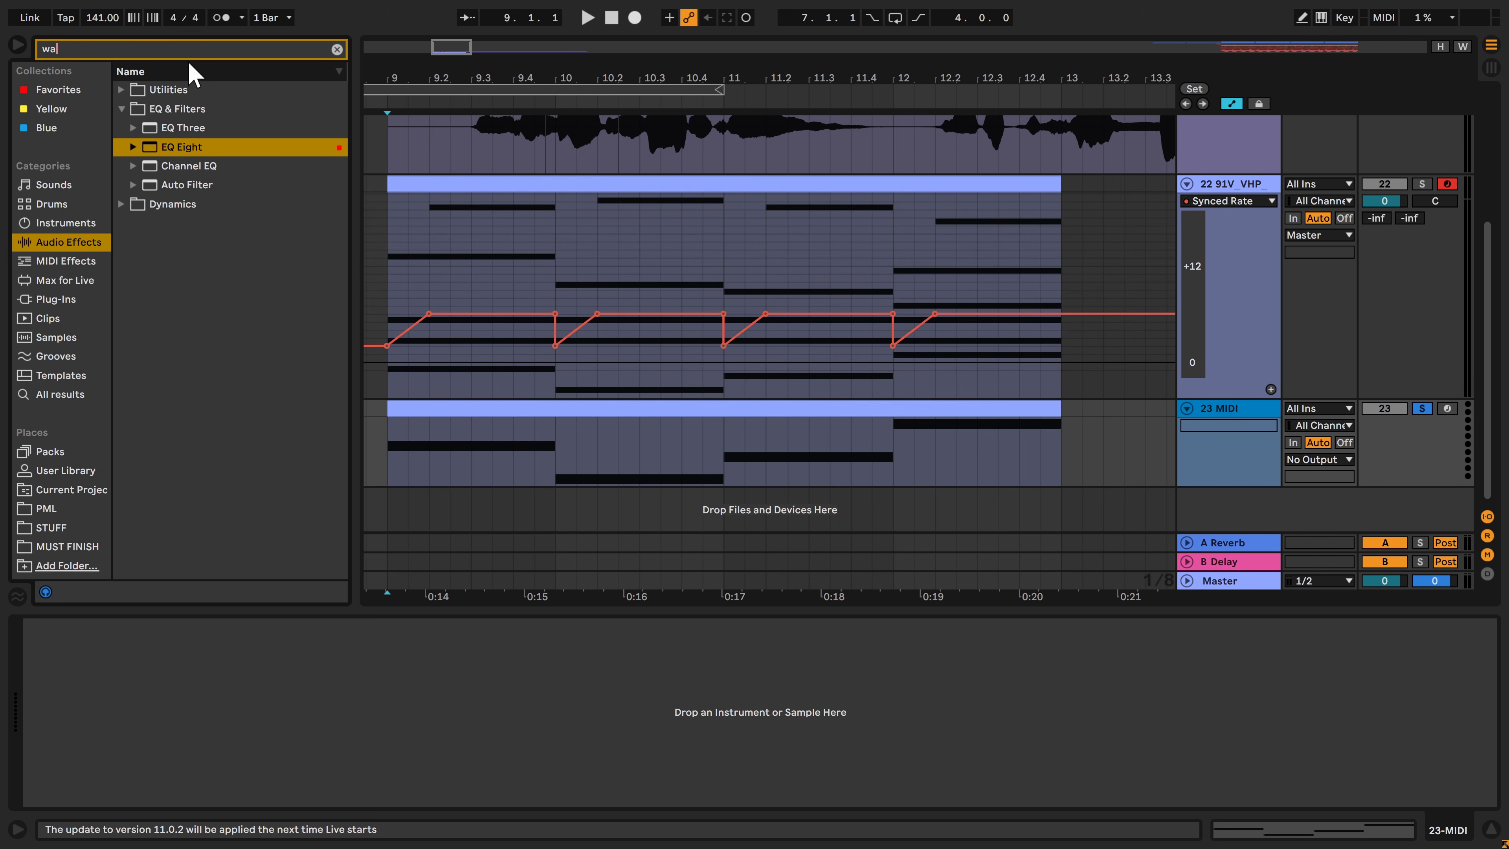
# Load the Wavetable instrument onto the new MIDI track and set oscillator 1's wavetable position to 34 %
pyautogui.write('vet')
pyautogui.click(83, 225)
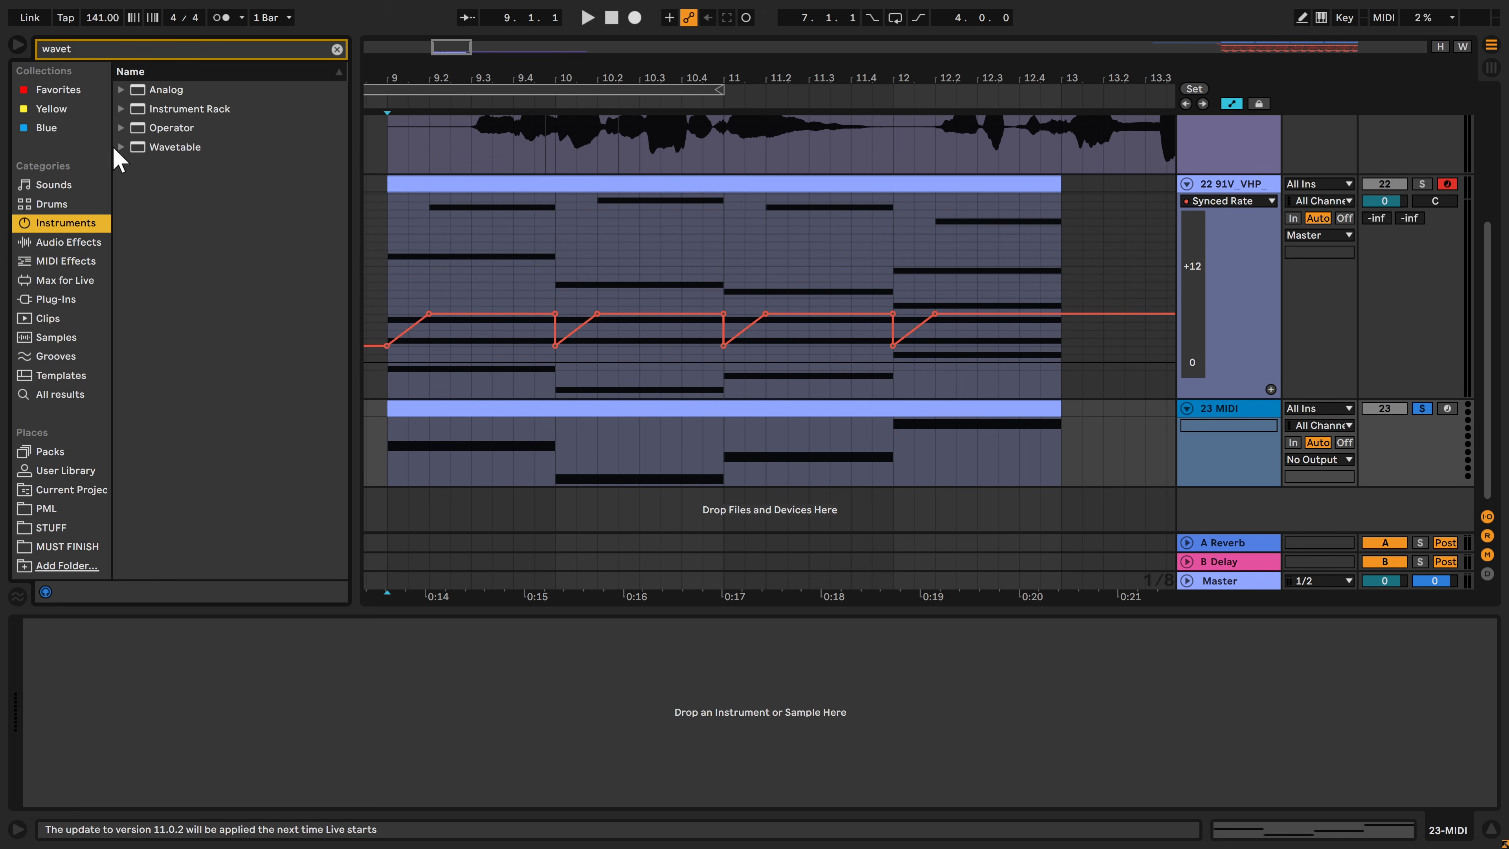
pyautogui.moveTo(124, 149); pyautogui.dragTo(349, 706)
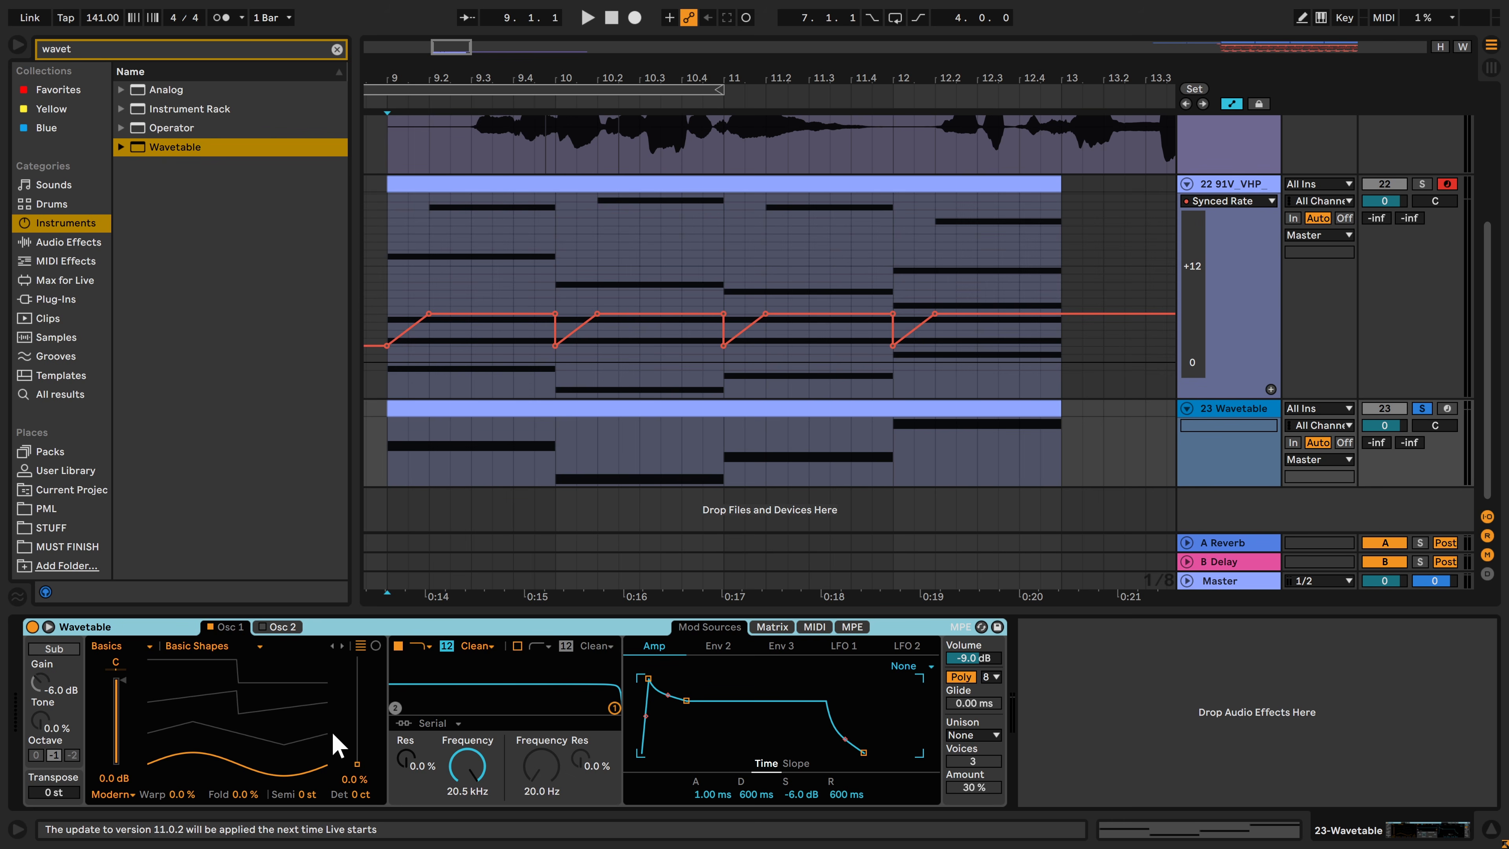
pyautogui.moveTo(356, 762); pyautogui.dragTo(356, 727)
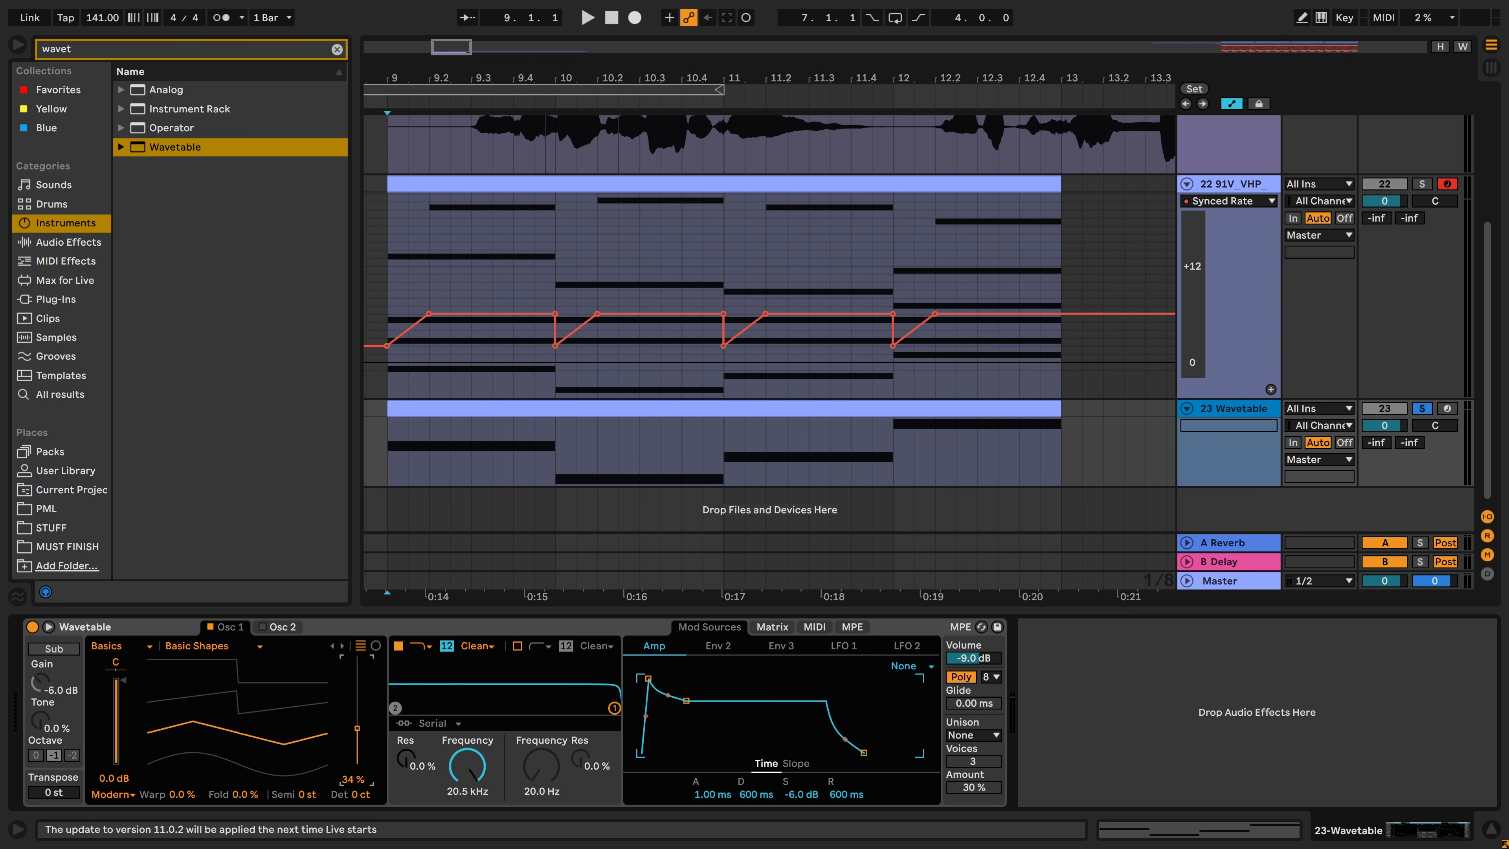
# Raise the Wavetable amp envelope's sustain to 0.0 dB, with a 420 ms decay and a release of about 1.6 ms
pyautogui.moveTo(686, 701); pyautogui.dragTo(683, 678)
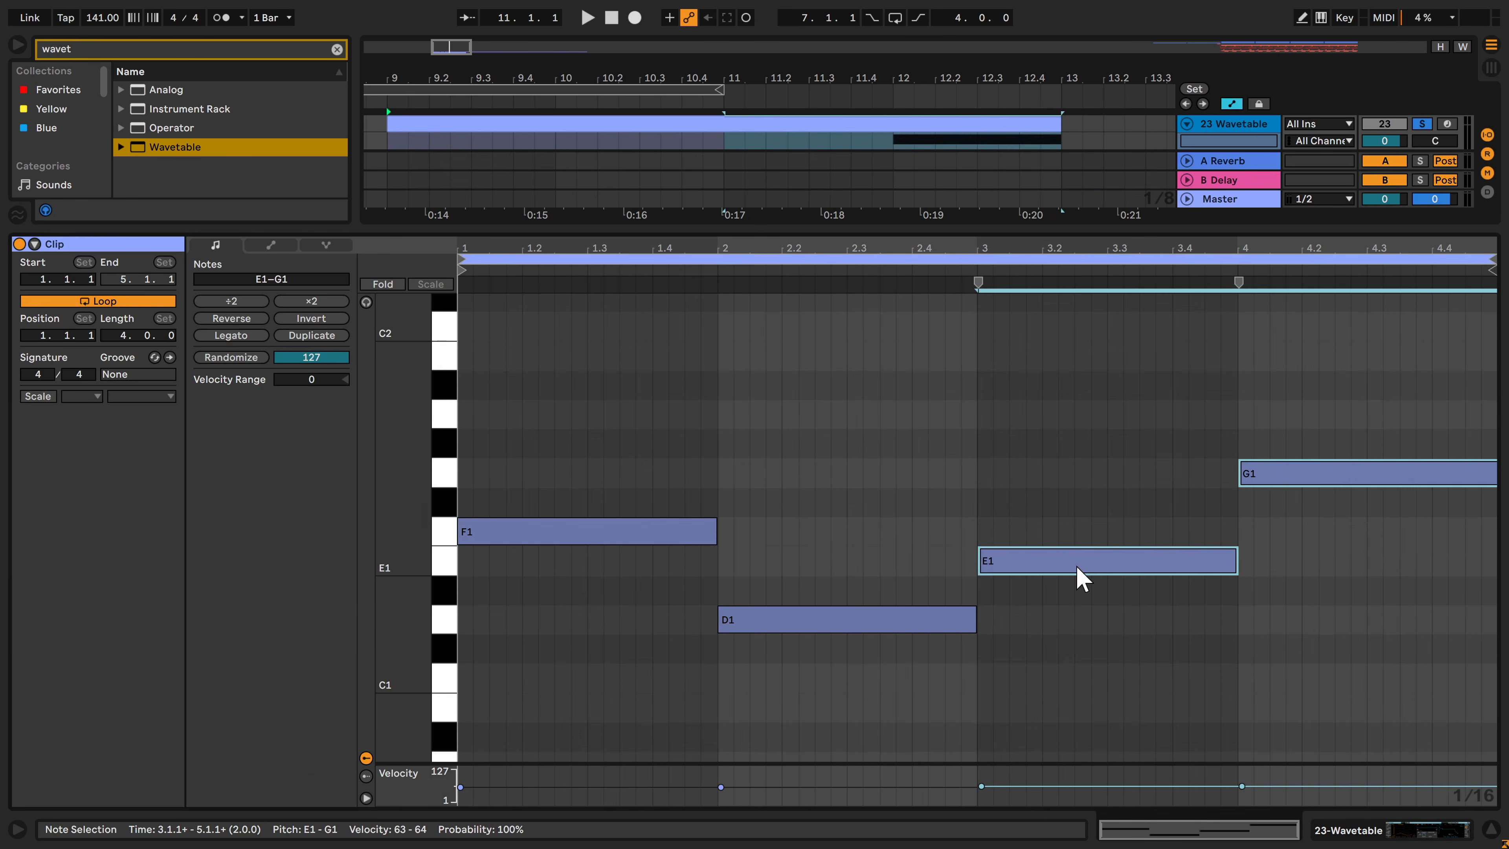
# Lower the last two notes of the bass clip by one octave to A0 and C1 and play the result
pyautogui.moveTo(1077, 577); pyautogui.dragTo(1080, 761)
pyautogui.press('space')
pyautogui.scroll(-3, 997, 702)
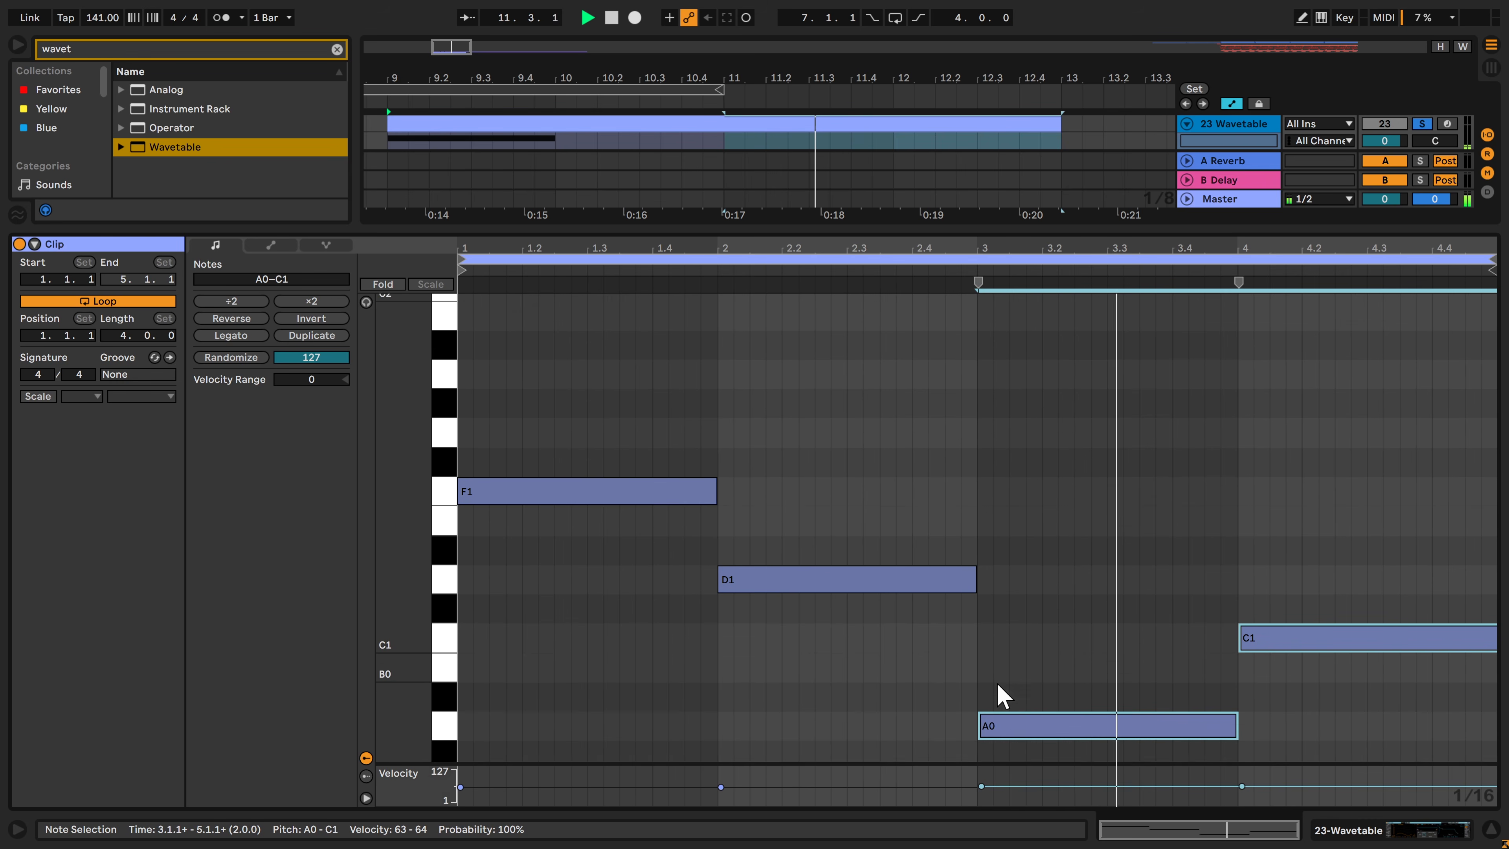
pyautogui.click(1335, 698)
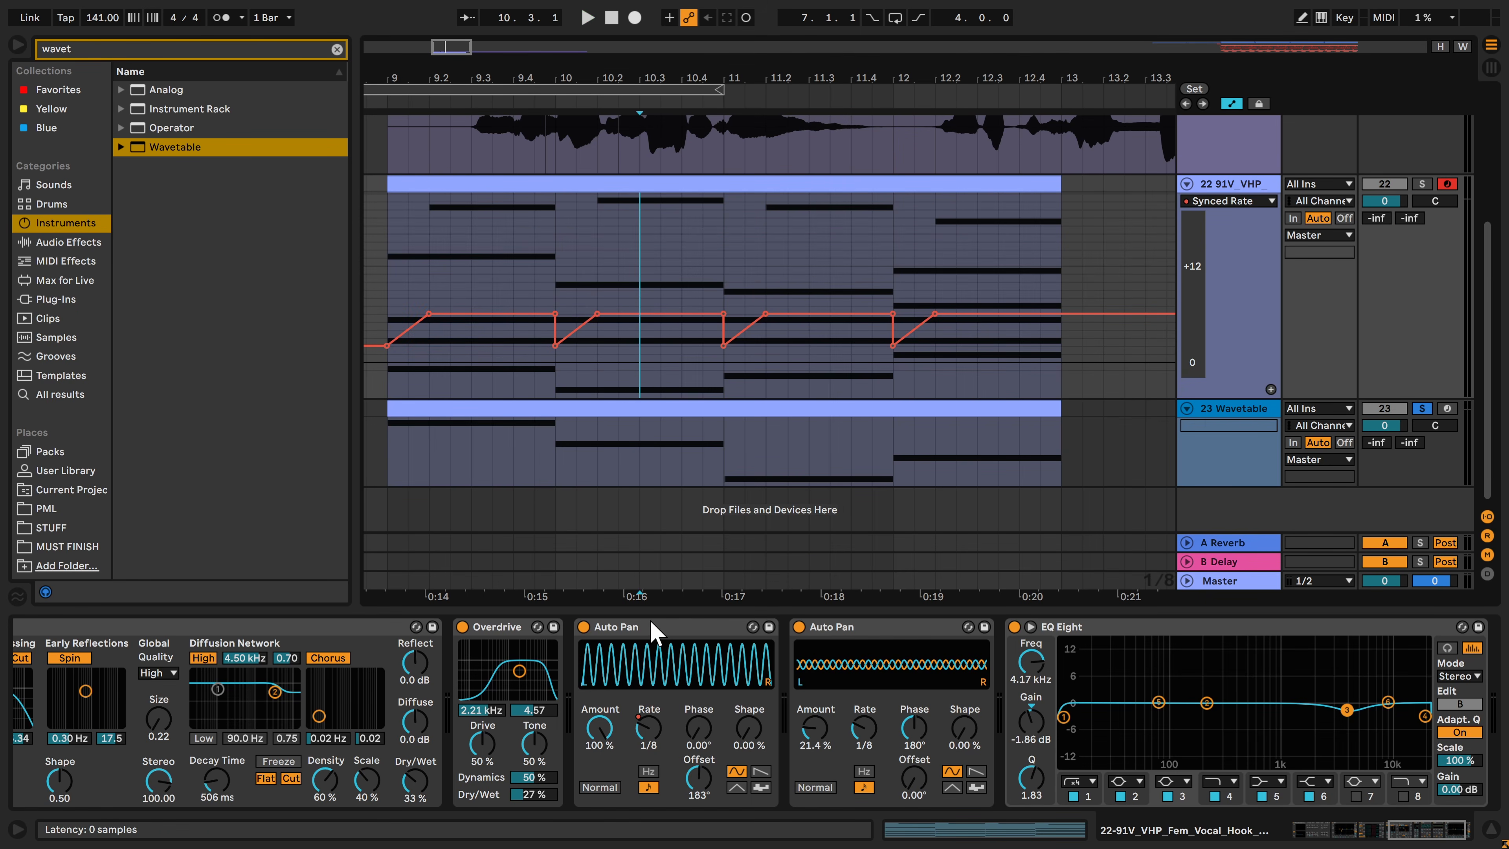
# Copy the 100 % Auto Pan from the vocal chord track onto the Wavetable track and play it from bar 9
pyautogui.click(647, 629)
pyautogui.moveTo(648, 631); pyautogui.dragTo(596, 454)
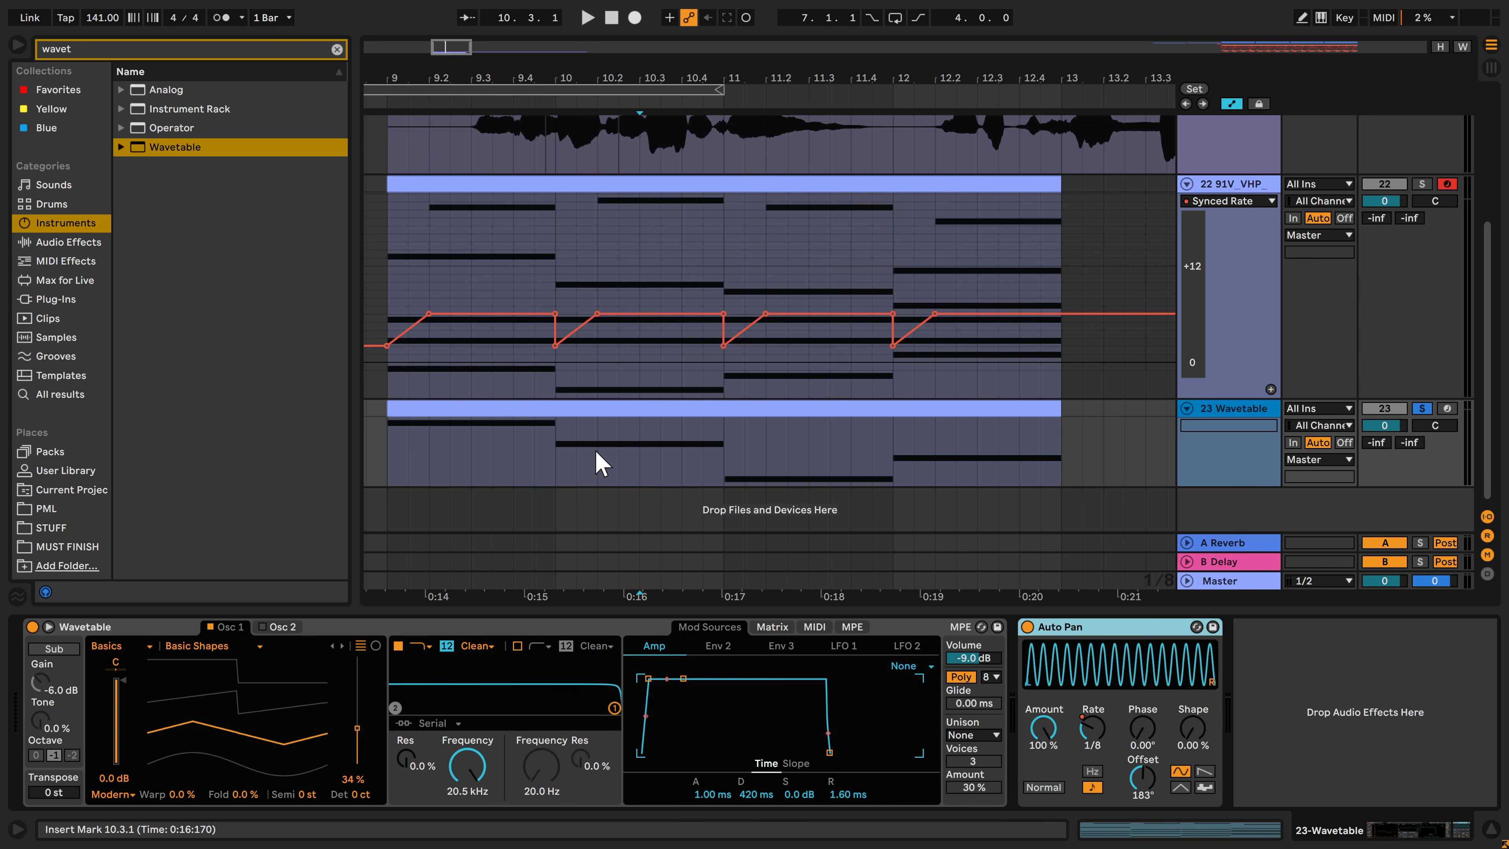
pyautogui.press('space')
pyautogui.click(392, 448)
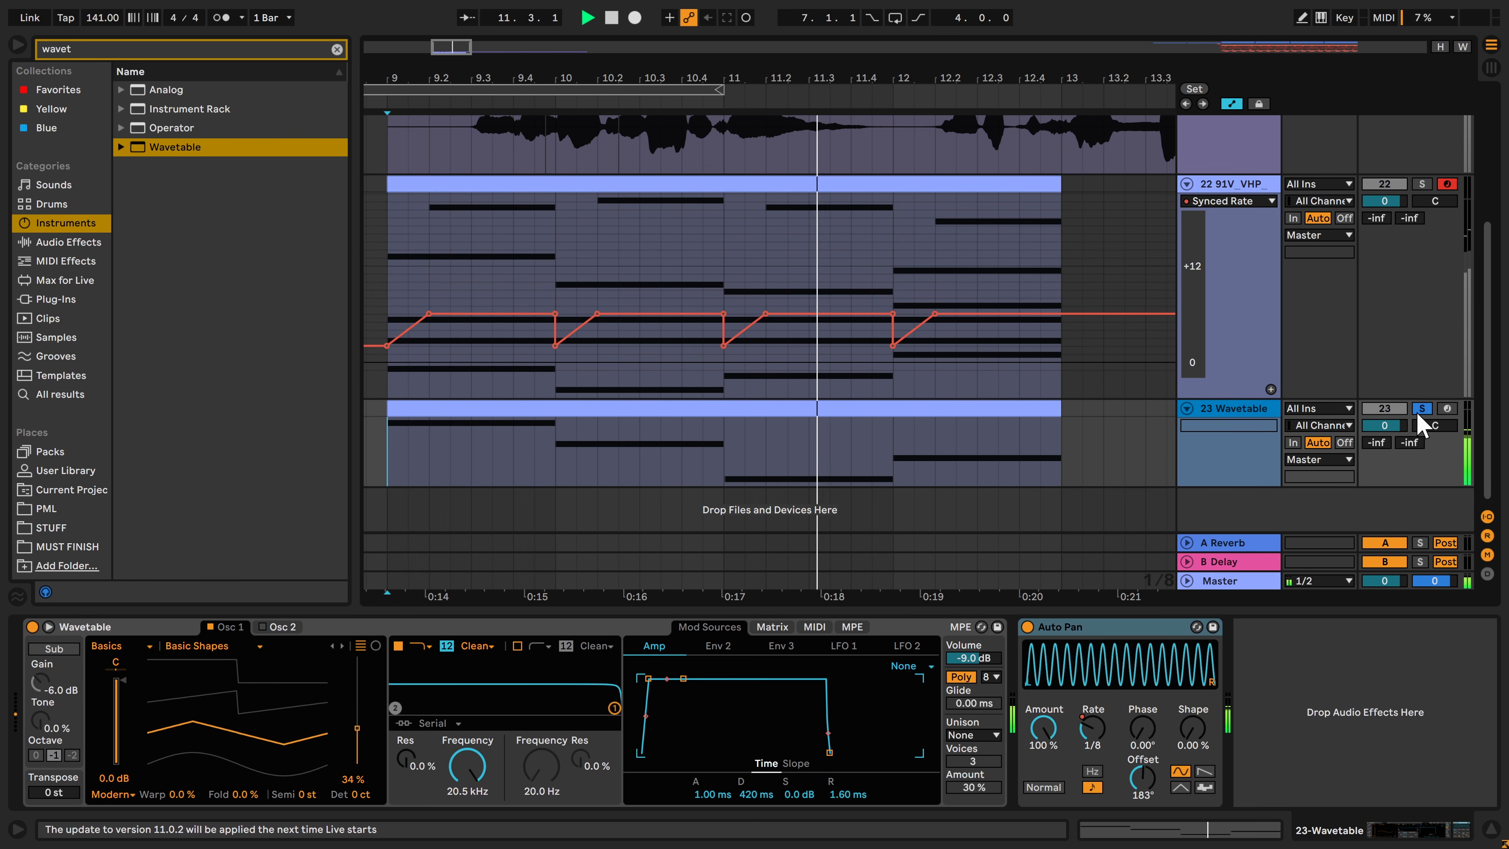
pyautogui.press('space')
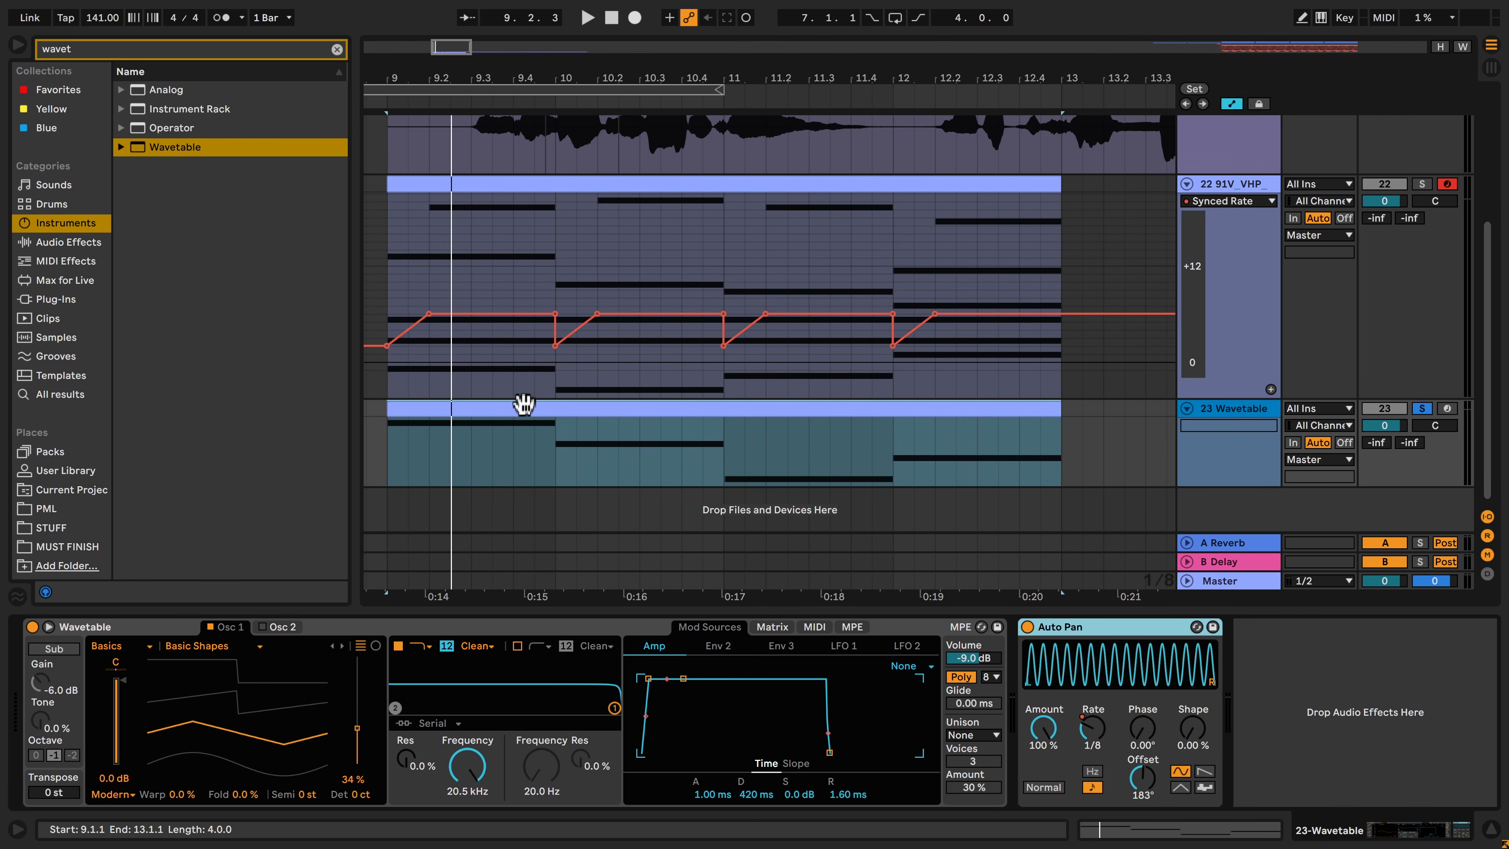
# Duplicate all four notes in the Wavetable clip, move the copies one octave below the originals and play the bass
pyautogui.doubleClick(523, 405)
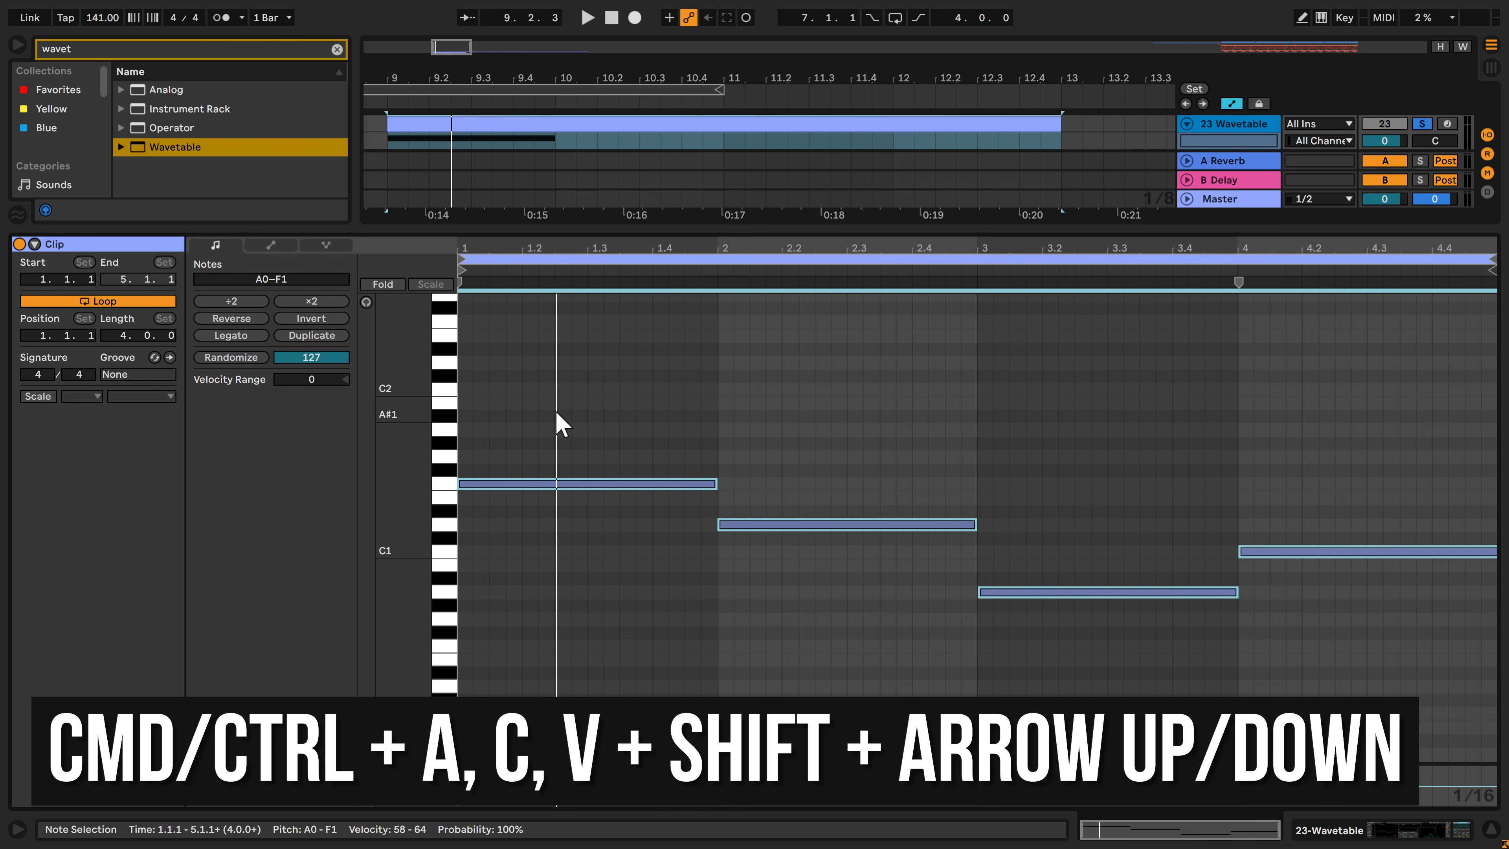
pyautogui.hotkey('ctrl', 'c')
pyautogui.hotkey('ctrl', 'v')
pyautogui.hotkey('shift', 'Down')
pyautogui.hotkey('shift', 'Up')
pyautogui.hotkey('shift', 'Up')
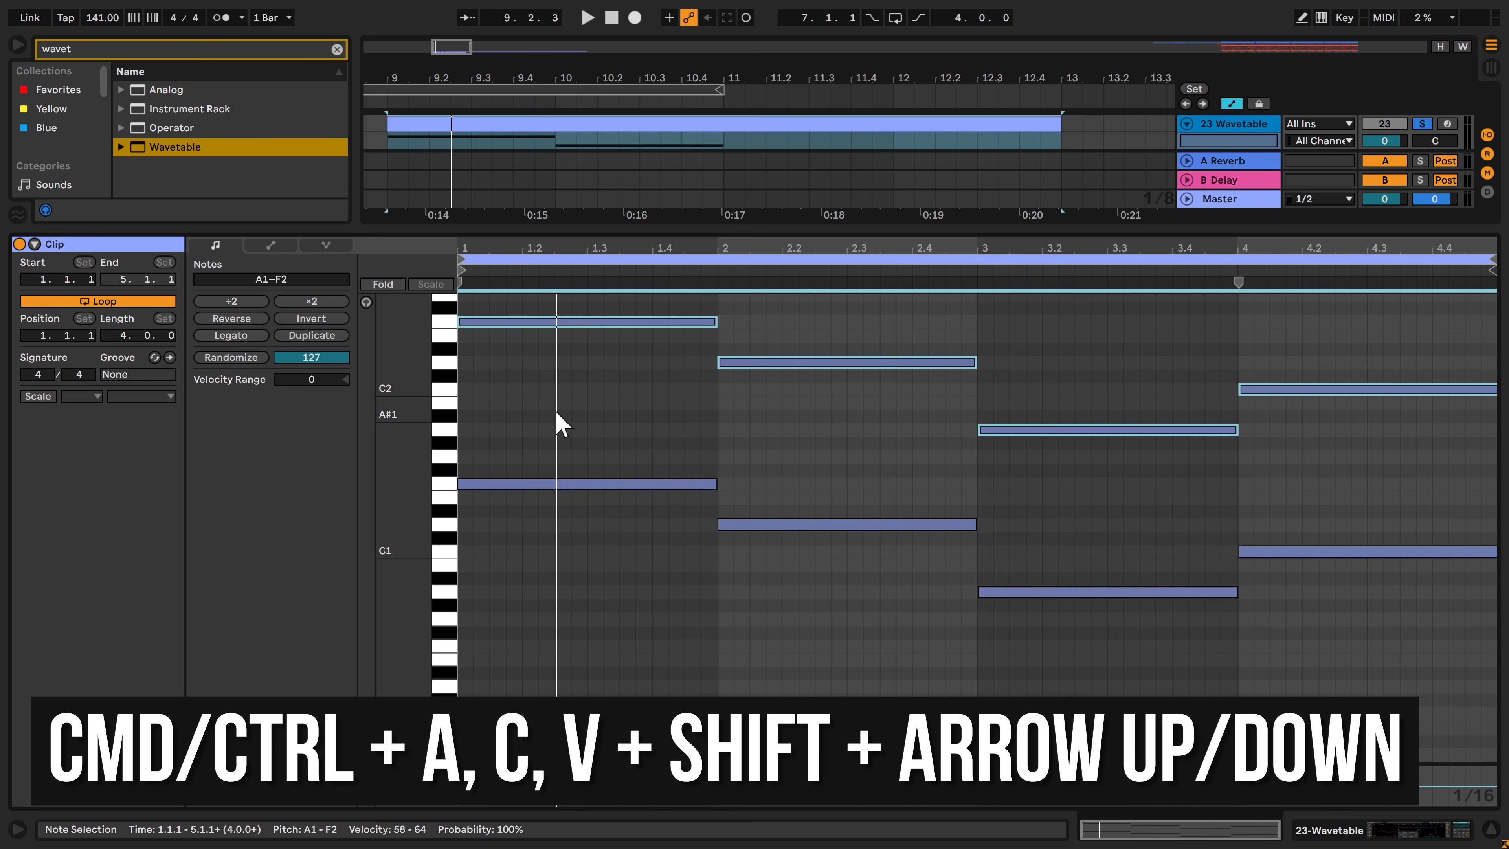
pyautogui.hotkey('shift', 'Down')
pyautogui.hotkey('shift', 'Down')
pyautogui.press('space')
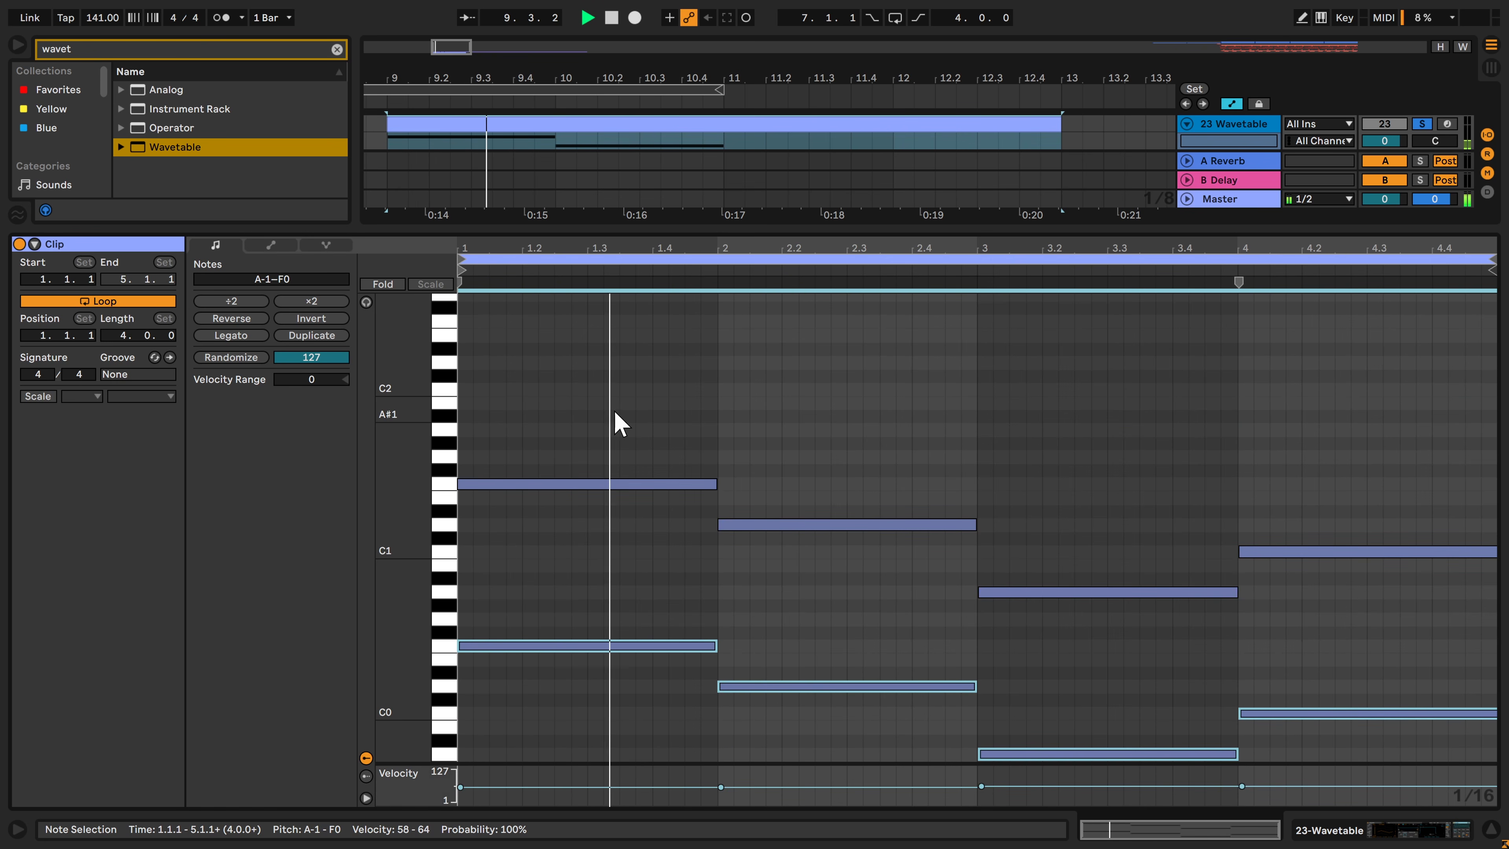
pyautogui.scroll(-2, 754, 452)
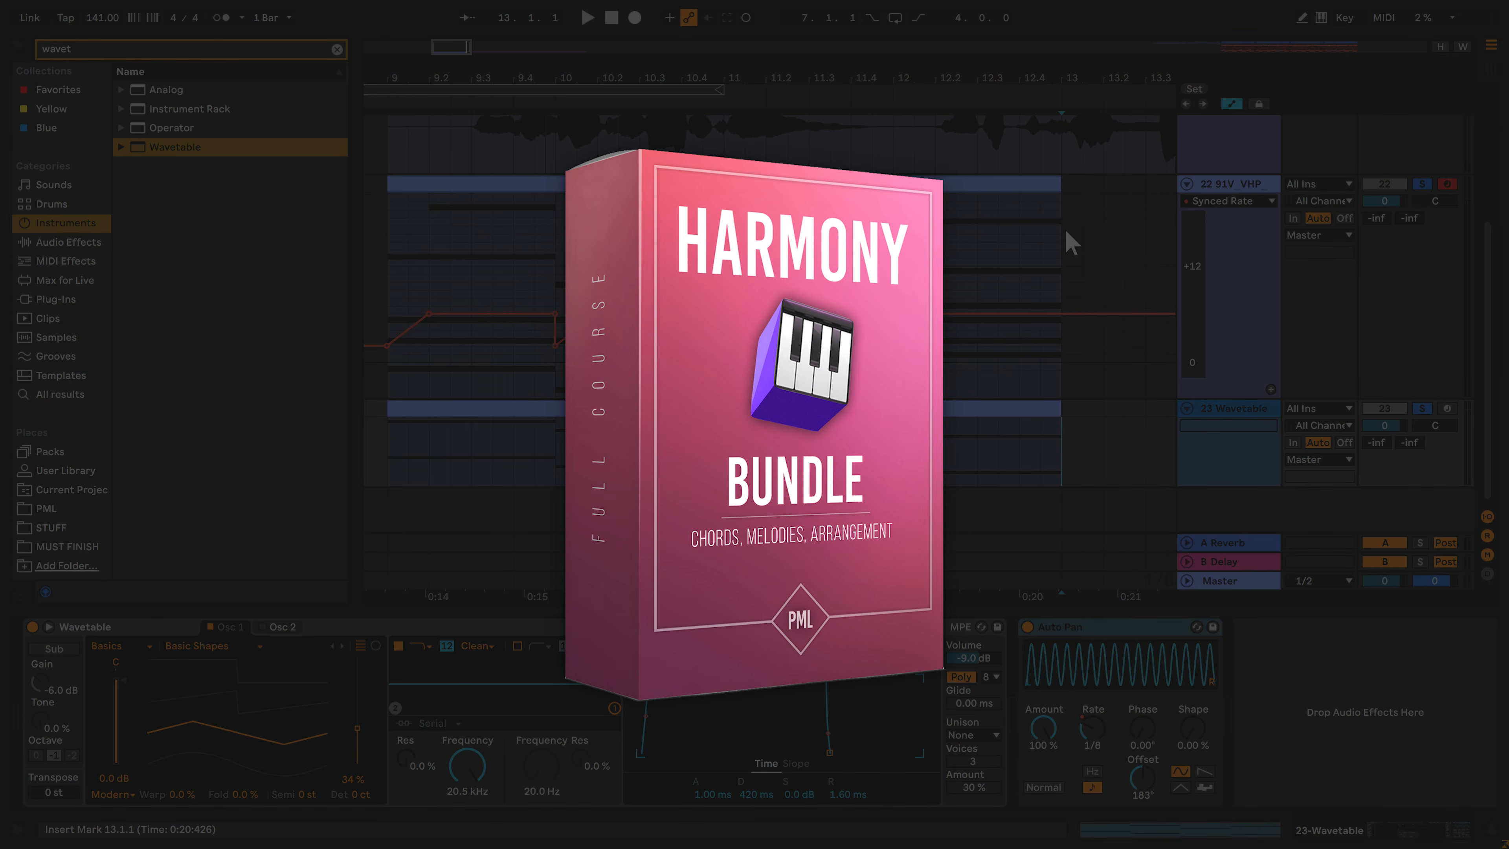
pyautogui.moveTo(1065, 285); pyautogui.dragTo(372, 303)
pyautogui.moveTo(378, 446); pyautogui.dragTo(1100, 434)
pyautogui.click(1120, 451)
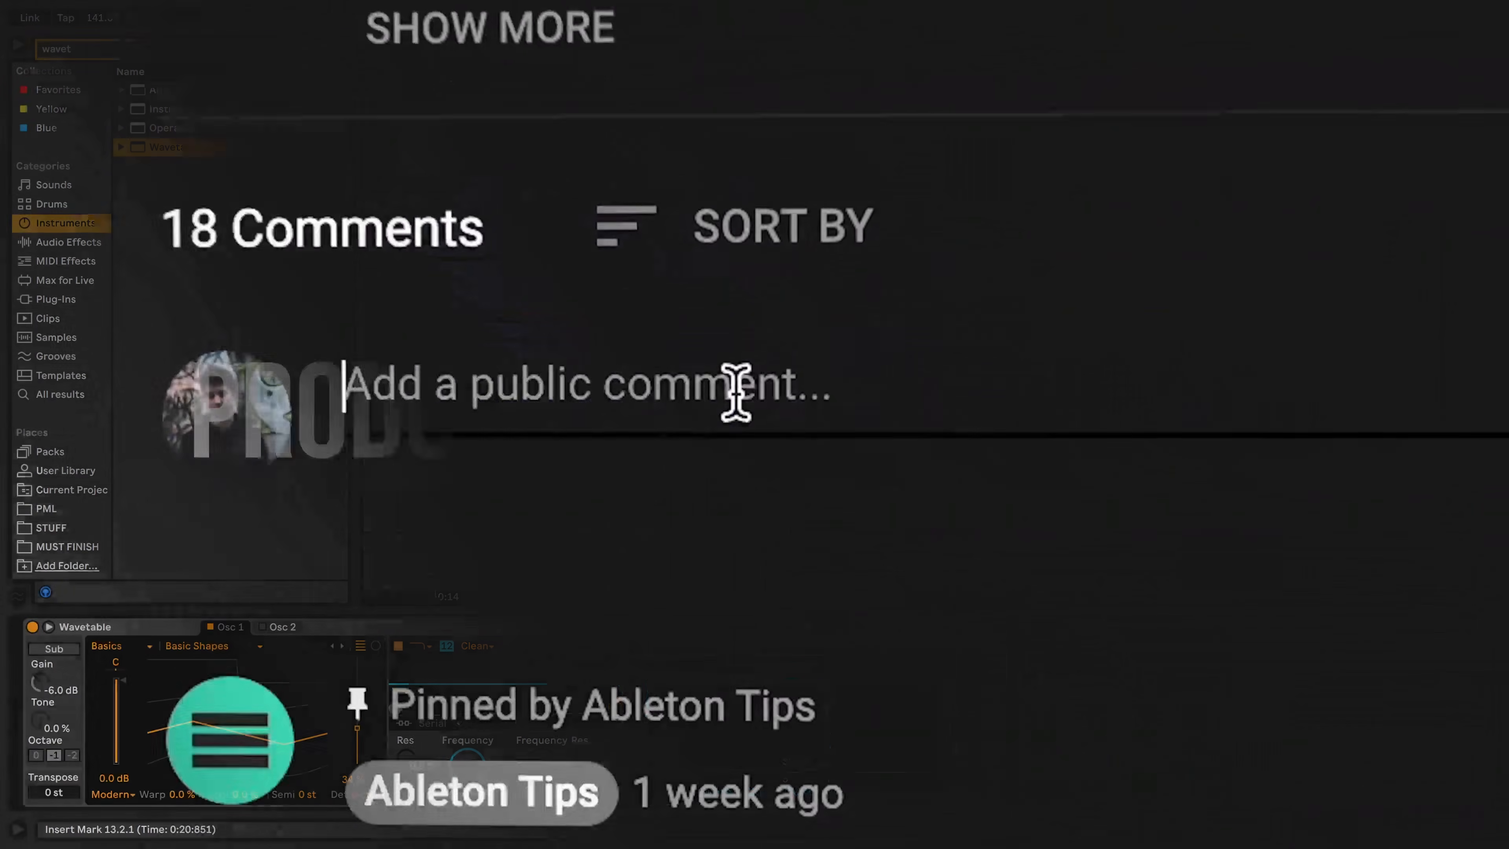
# Switch to the video's YouTube page and write the comment "I would love to see more about..."
pyautogui.write('I would love to see more about...')
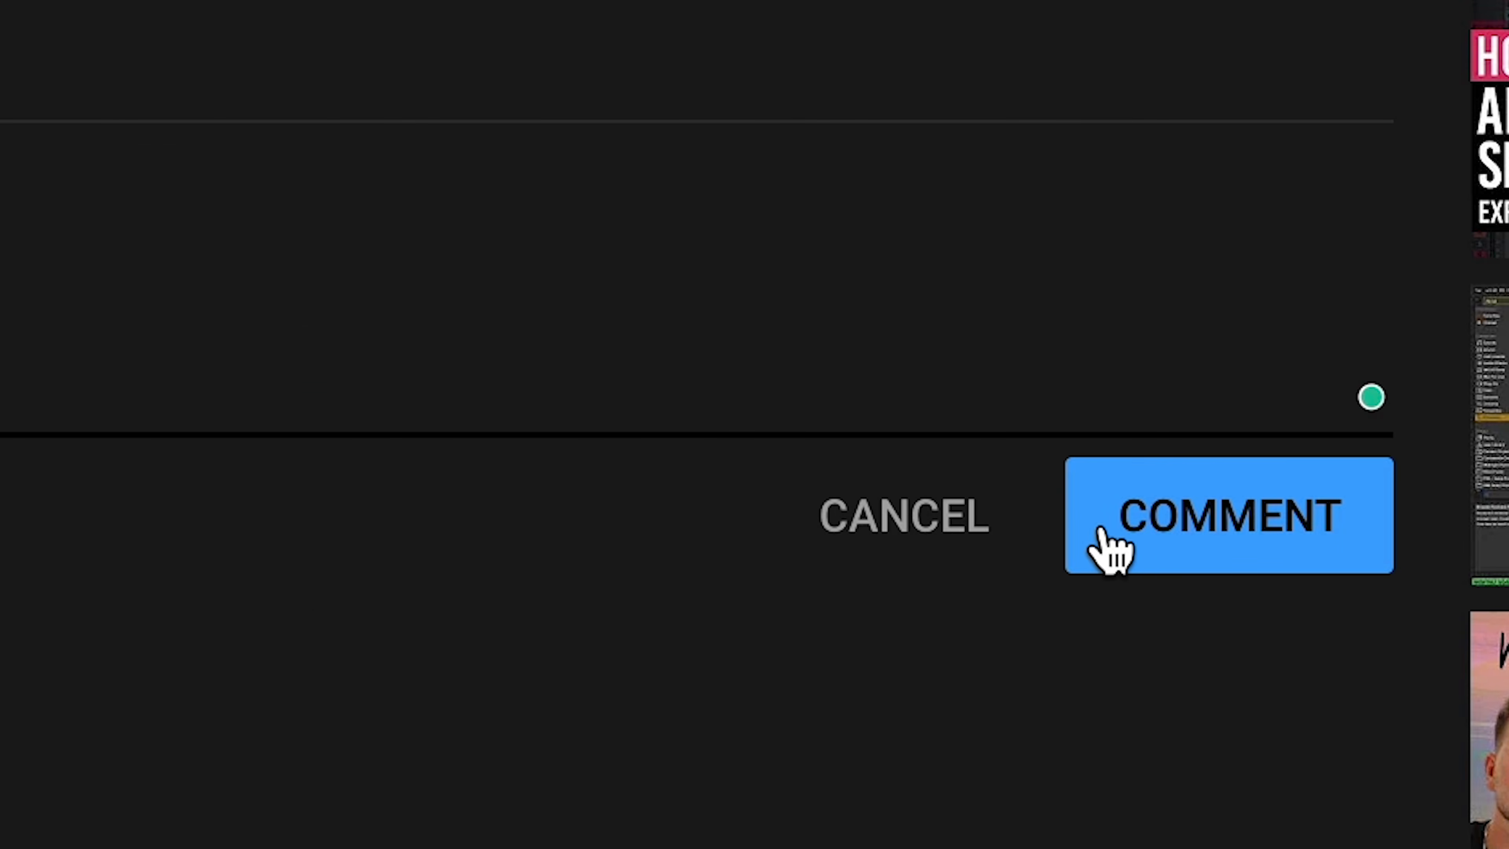
pyautogui.click(1101, 530)
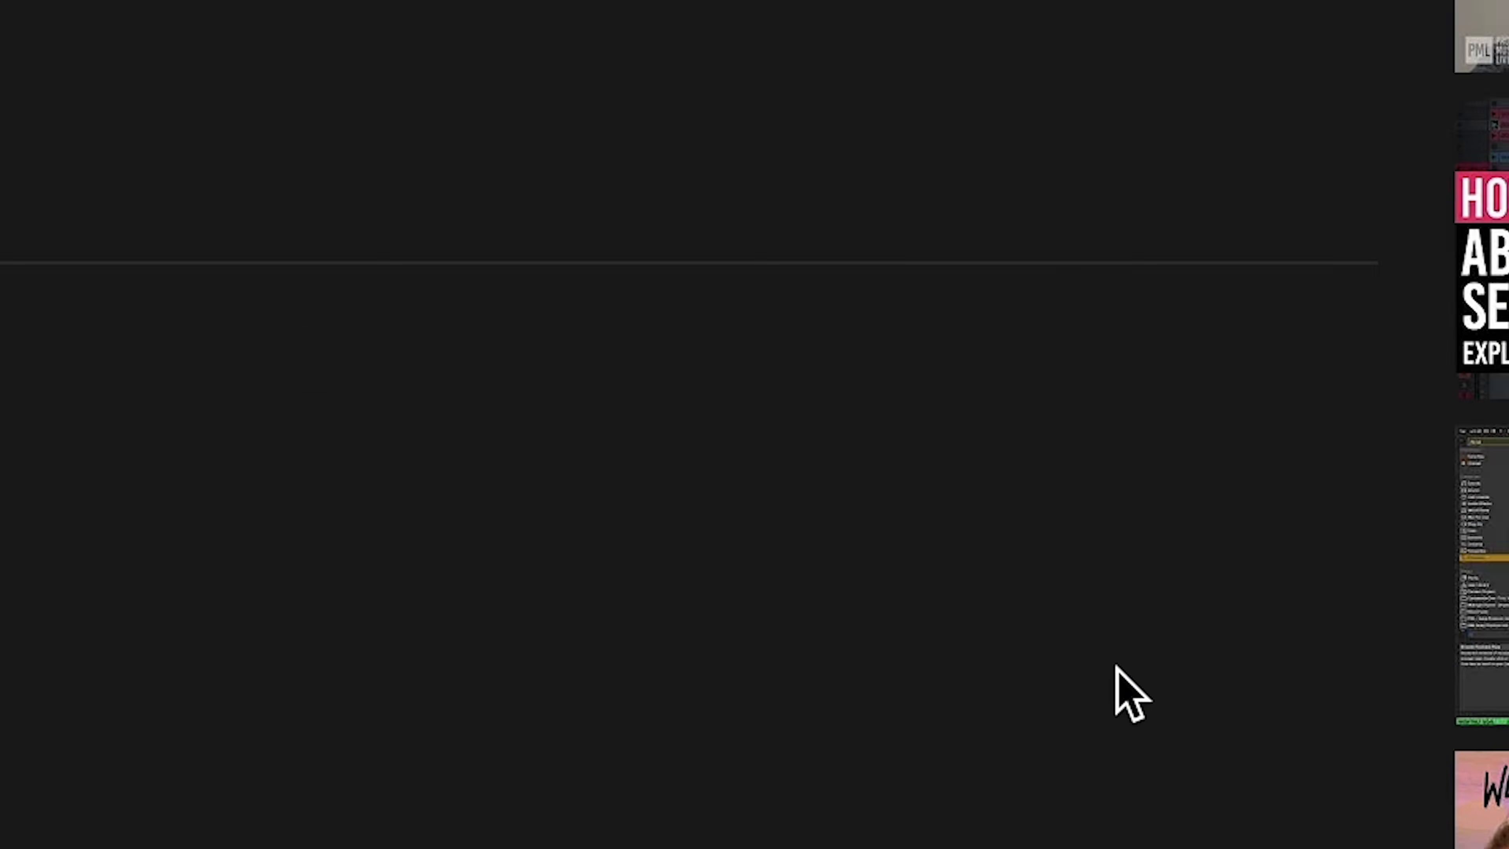
# Like the video, subscribe to the channel and turn on all of its notifications
pyautogui.click(288, 357)
pyautogui.click(1101, 563)
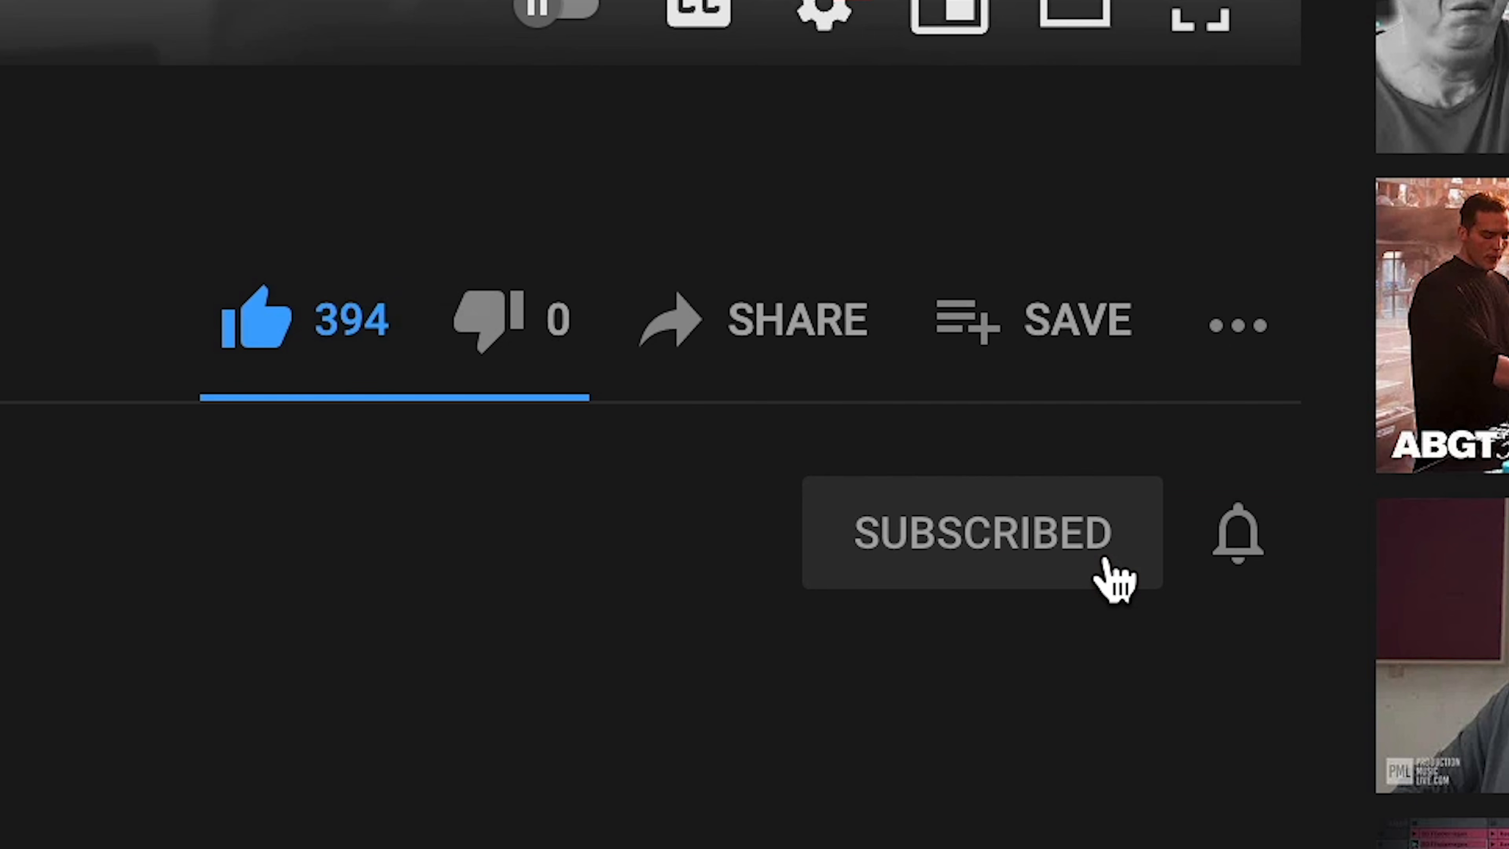
pyautogui.click(1236, 538)
pyautogui.click(1291, 659)
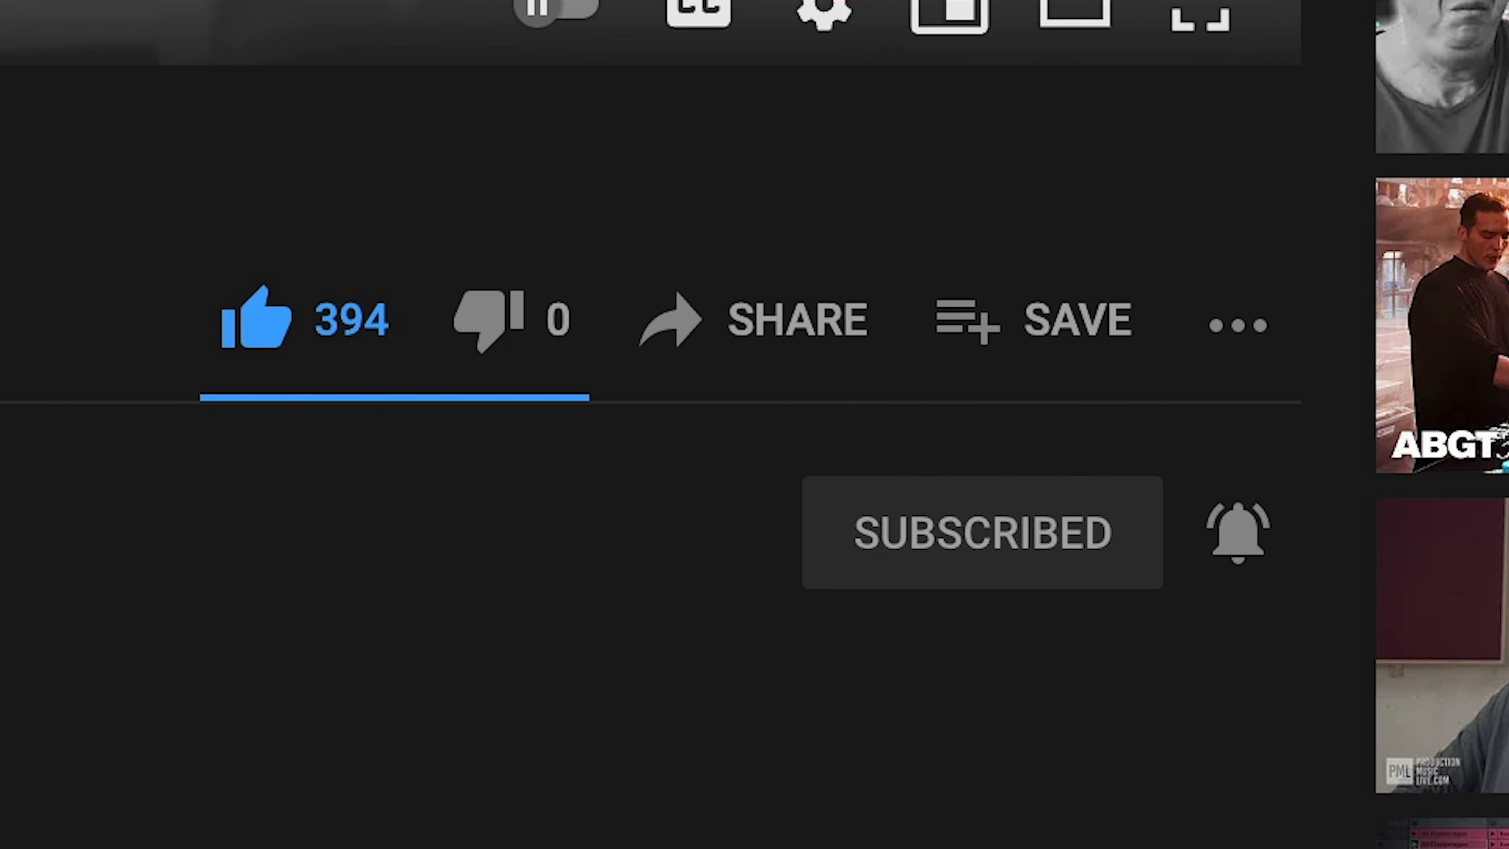